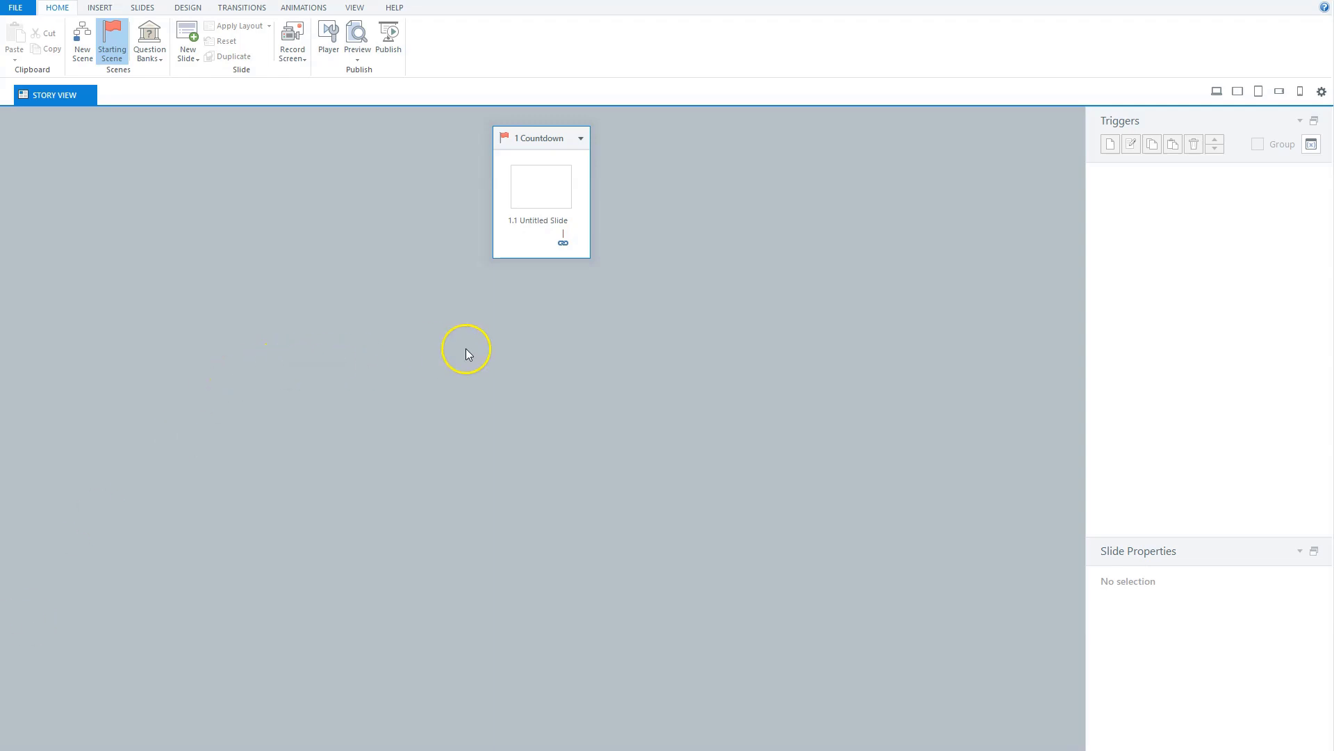
Create a project variable named minutes with the Number type
{"action": "left_click", "coordinate": [1312, 145]}
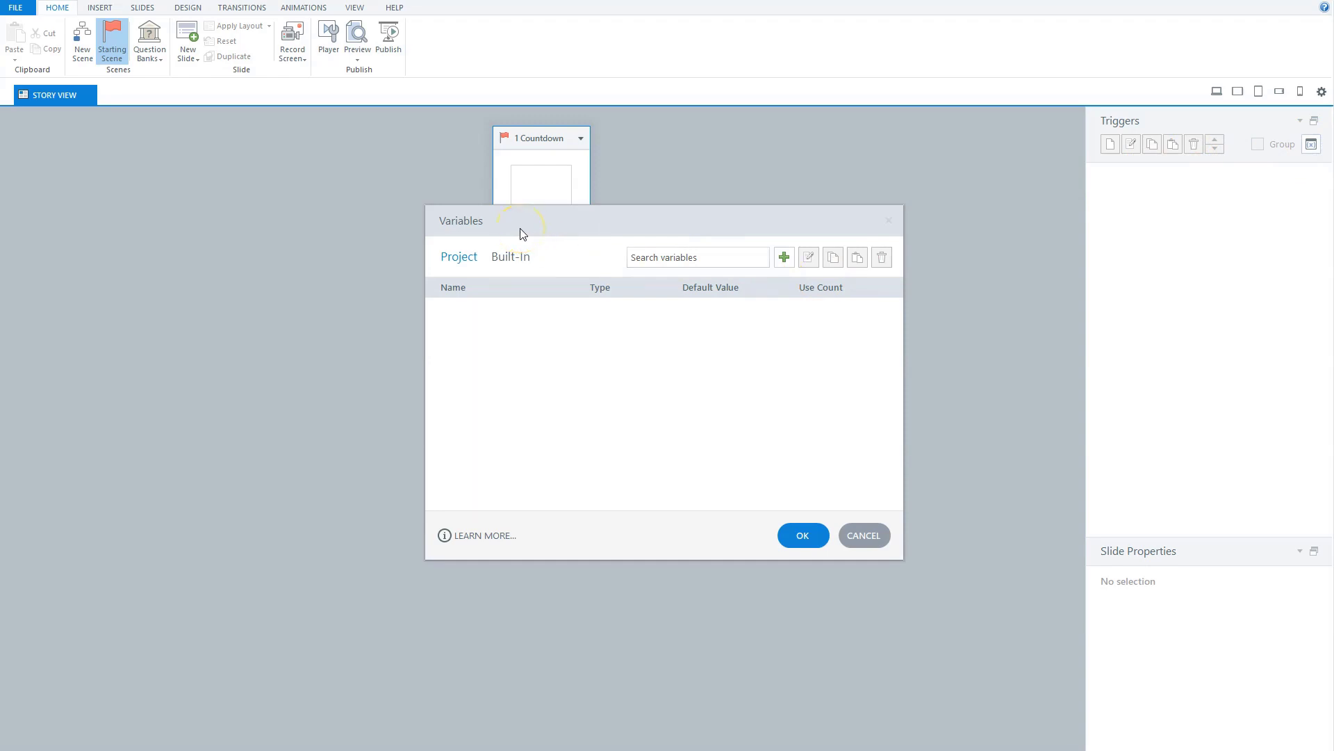
{"action": "left_click", "coordinate": [784, 257]}
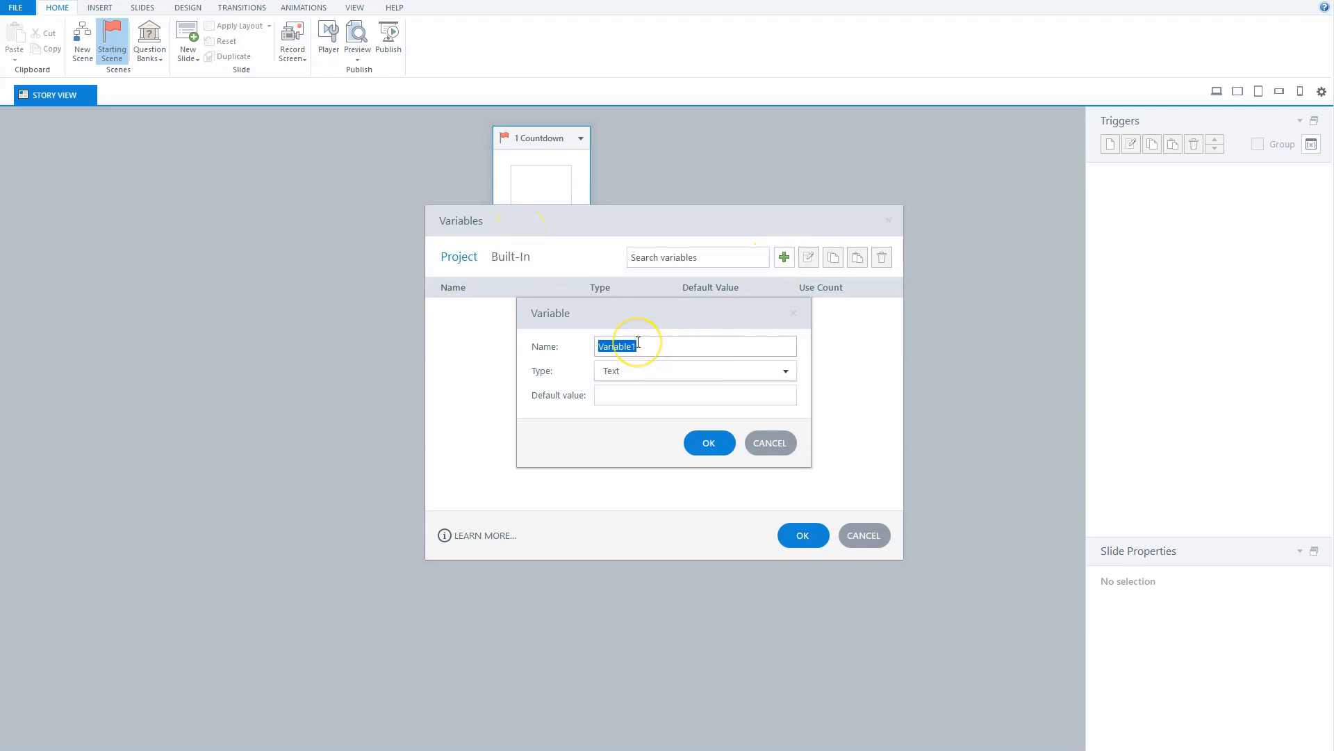
{"action": "type", "text": "minutes"}
{"action": "left_click", "coordinate": [625, 371]}
{"action": "left_click", "coordinate": [627, 424]}
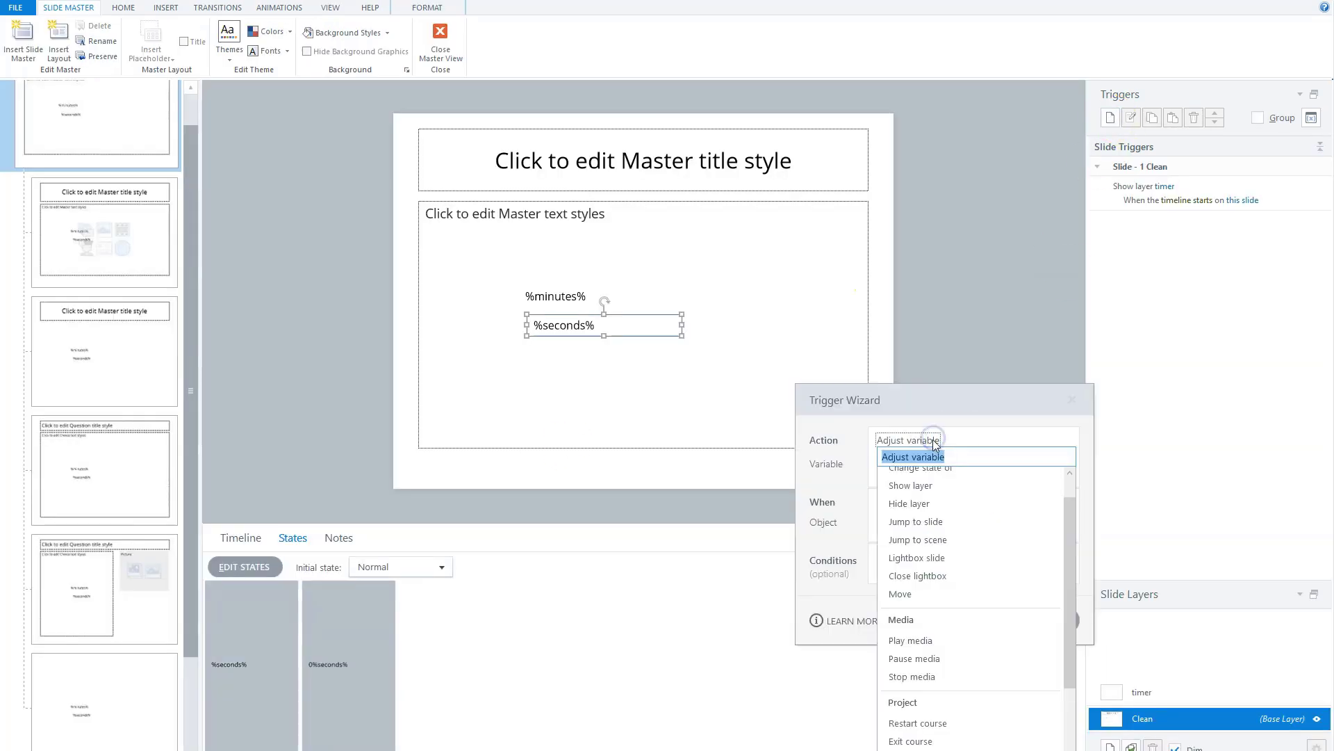
Add a base-layer trigger on the slide master that changes the %seconds% text box to state seconds 09 -01 when the seconds variable changes
{"action": "left_click", "coordinate": [941, 447]}
{"action": "left_click", "coordinate": [935, 500]}
{"action": "left_click", "coordinate": [947, 515]}
{"action": "left_click", "coordinate": [987, 702]}
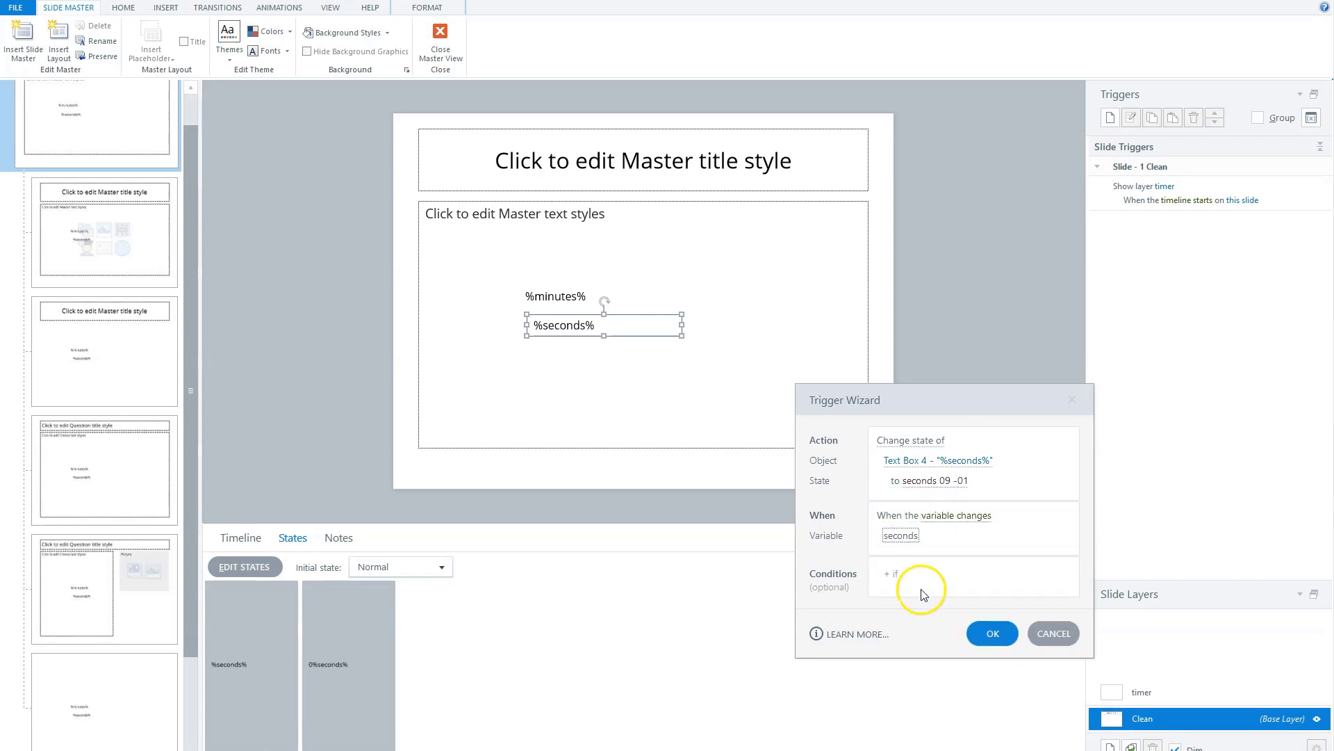
{"action": "left_click", "coordinate": [917, 688]}
{"action": "left_click", "coordinate": [1001, 735]}
Leave the slide master and preview the slide to check how the countdown runs
{"action": "left_click", "coordinate": [440, 41]}
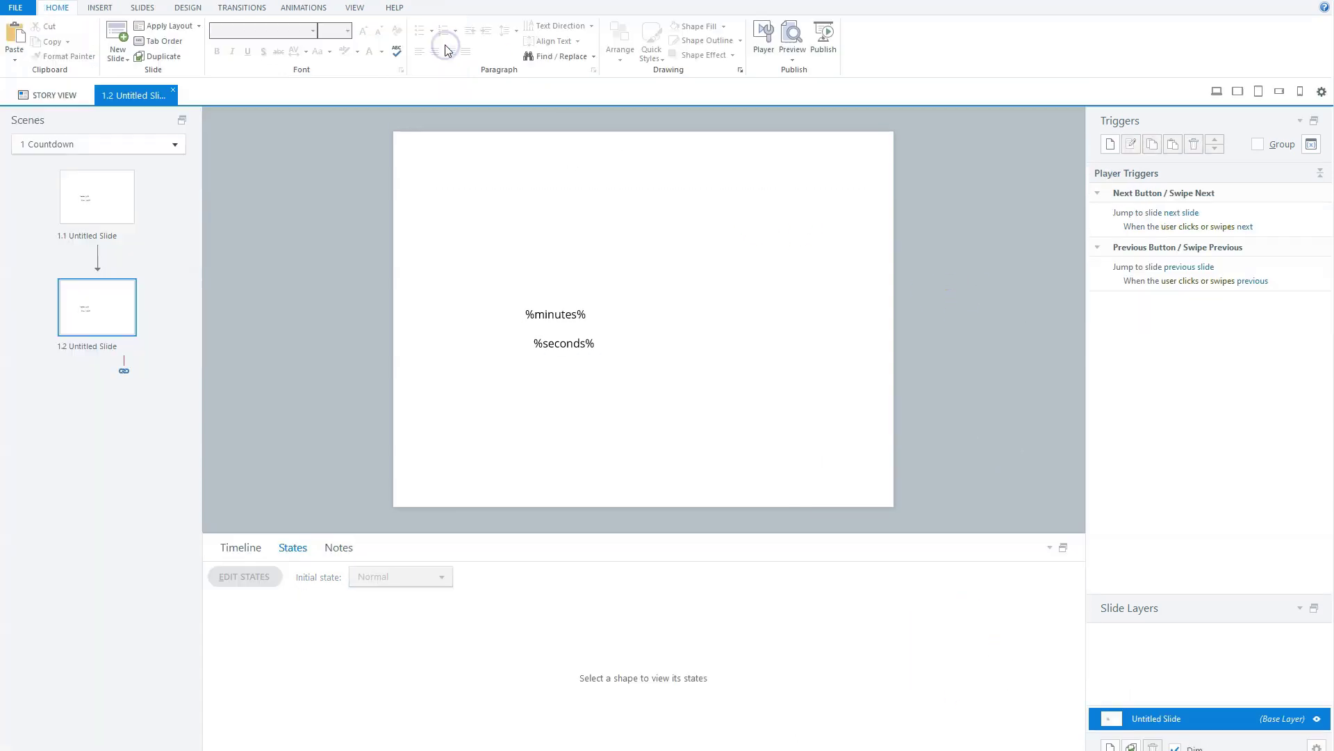
{"action": "key", "text": "F12"}
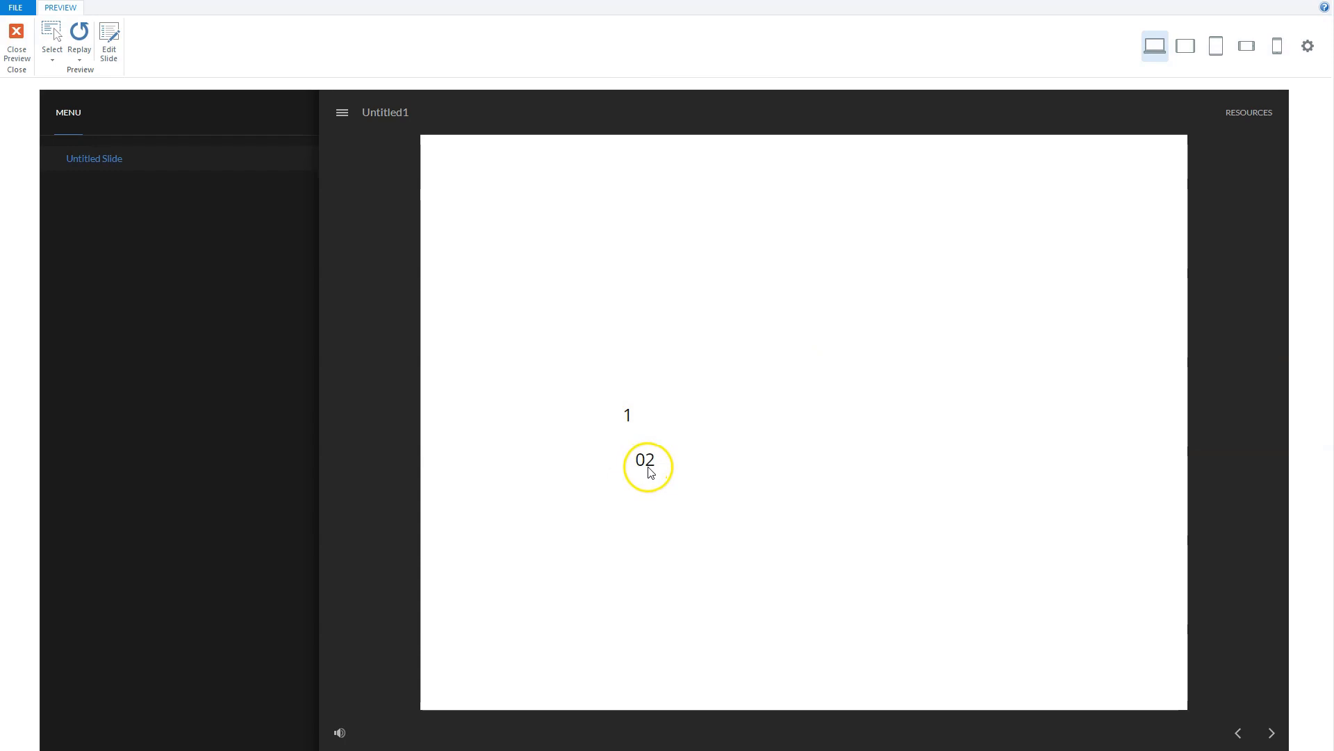
{"action": "left_click", "coordinate": [15, 42]}
Reopen the slide master that holds the minutes and seconds text boxes
{"action": "left_click", "coordinate": [352, 8]}
{"action": "left_click", "coordinate": [74, 39]}
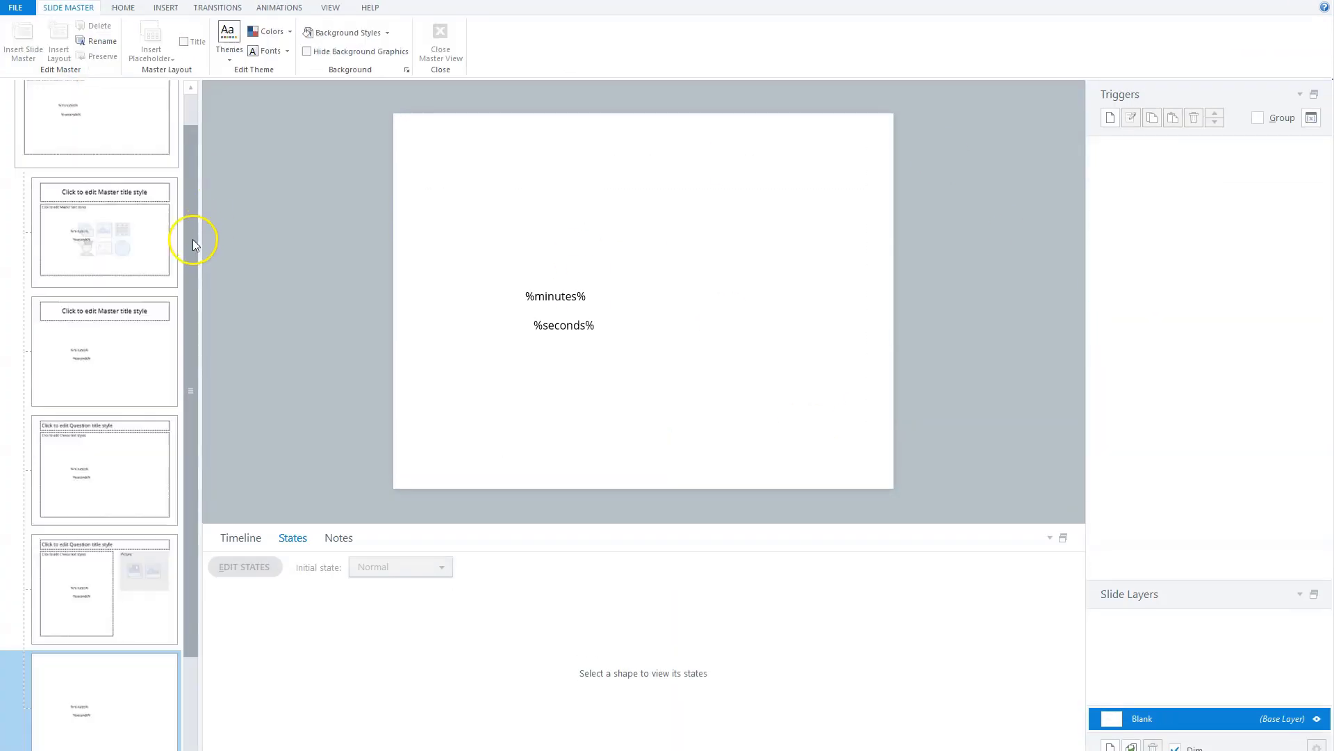
{"action": "left_click", "coordinate": [1244, 307]}
{"action": "left_click", "coordinate": [1200, 342]}
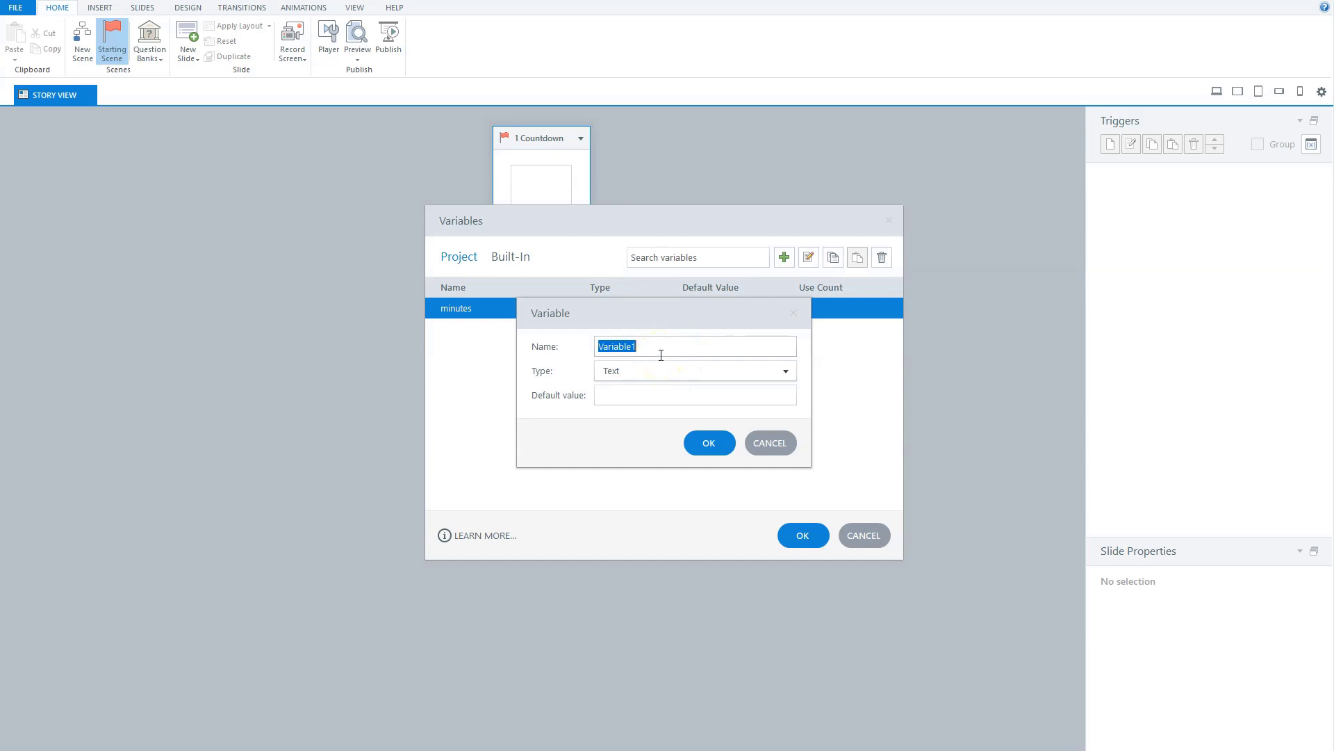
Create a Number variable named seconds with a default value of 60 and save the project variables
{"action": "left_click_drag", "start_coordinate": [652, 348], "coordinate": [596, 348]}
{"action": "type", "text": "seconds"}
{"action": "left_click", "coordinate": [633, 370]}
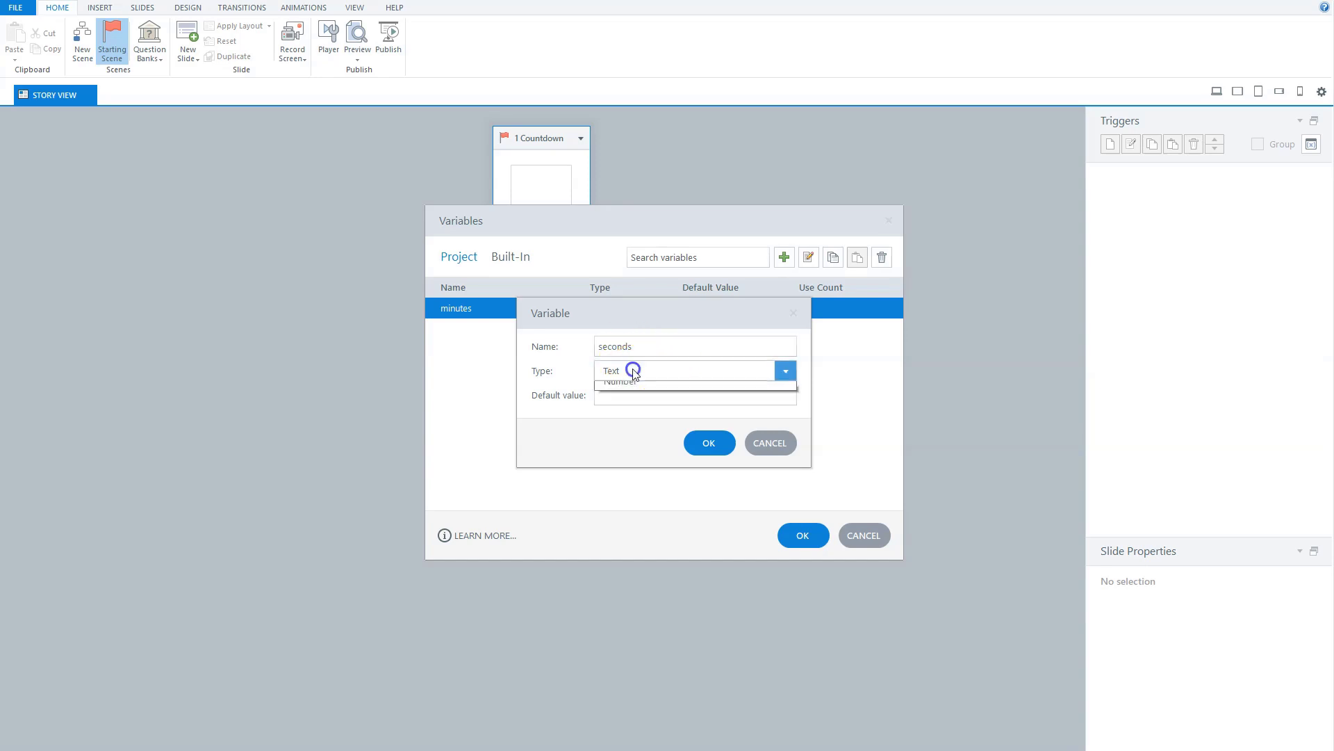
{"action": "left_click", "coordinate": [624, 423]}
{"action": "left_click", "coordinate": [686, 396]}
{"action": "double_click", "coordinate": [678, 395]}
{"action": "type", "text": "60"}
{"action": "left_click", "coordinate": [679, 398]}
{"action": "left_click", "coordinate": [709, 441]}
{"action": "left_click", "coordinate": [792, 537]}
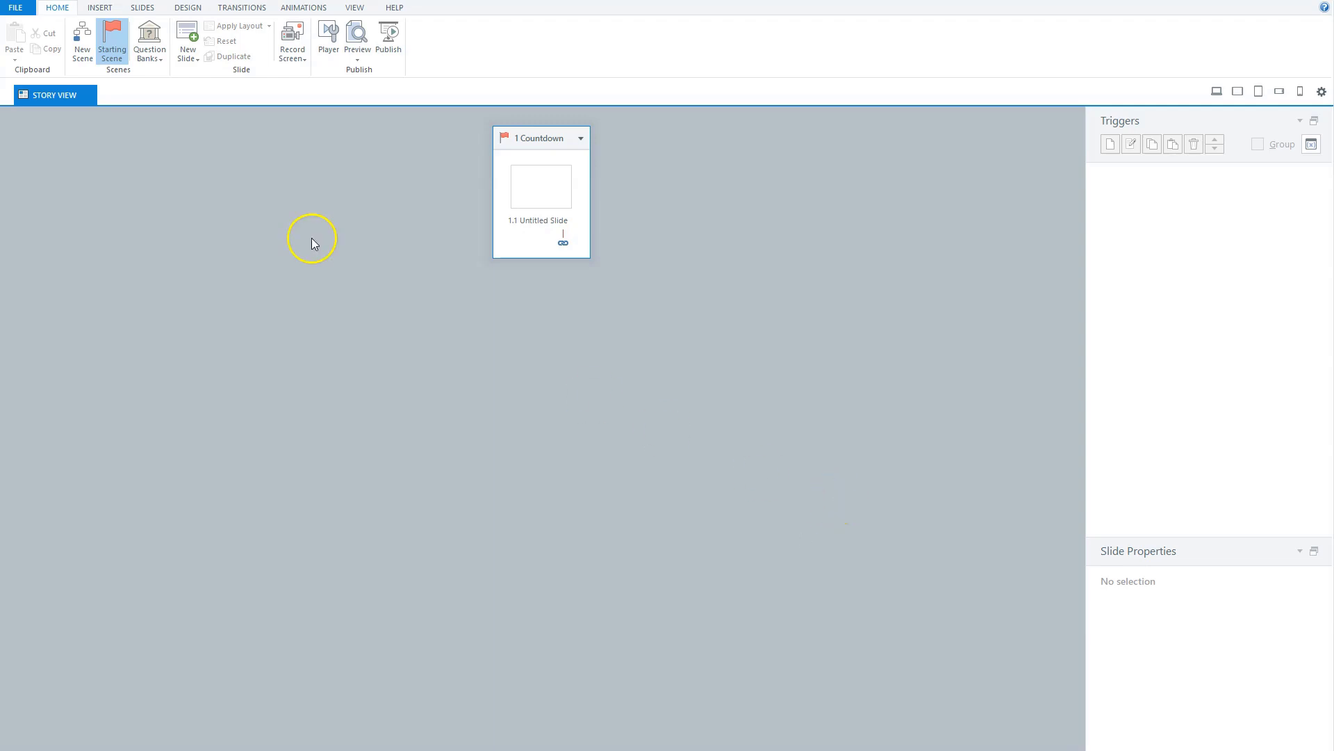
Add a layer named timer to the main slide master and shorten its timeline to 1 second
{"action": "left_click", "coordinate": [354, 7]}
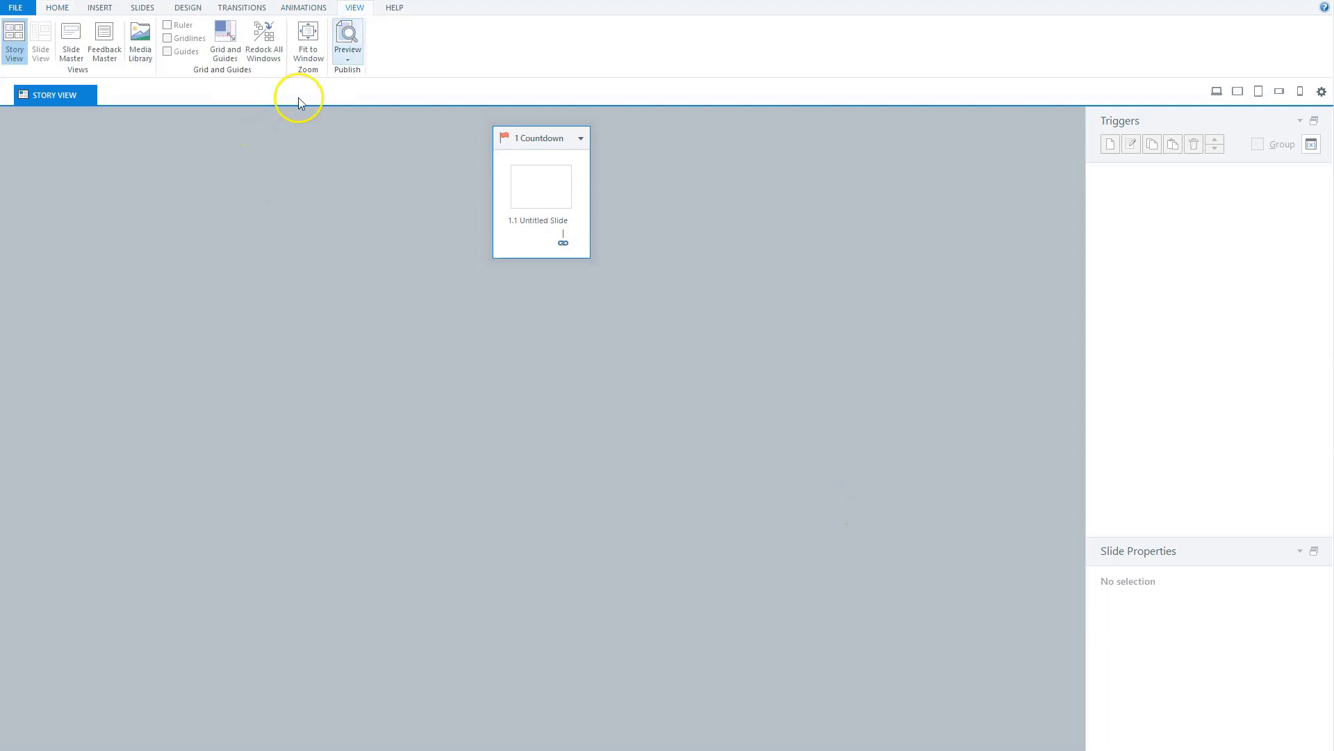
{"action": "left_click", "coordinate": [73, 41]}
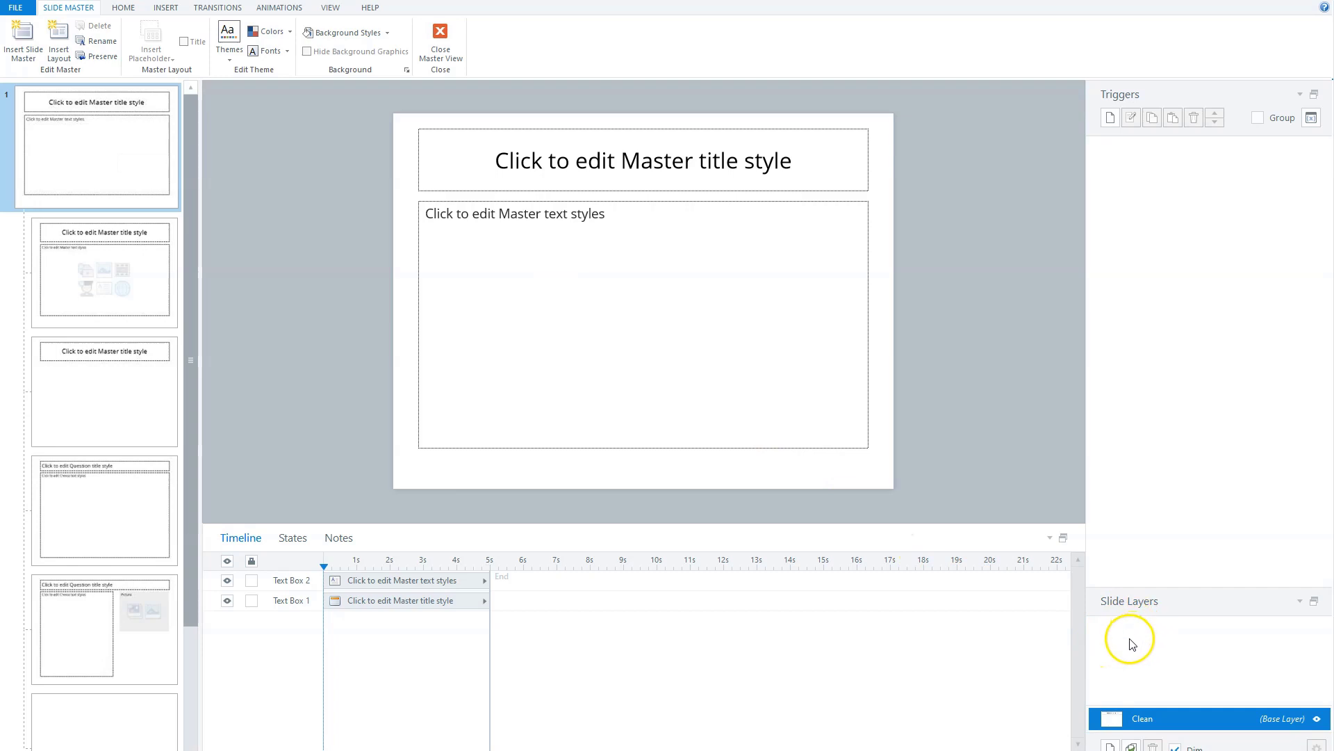
{"action": "left_click", "coordinate": [1108, 745]}
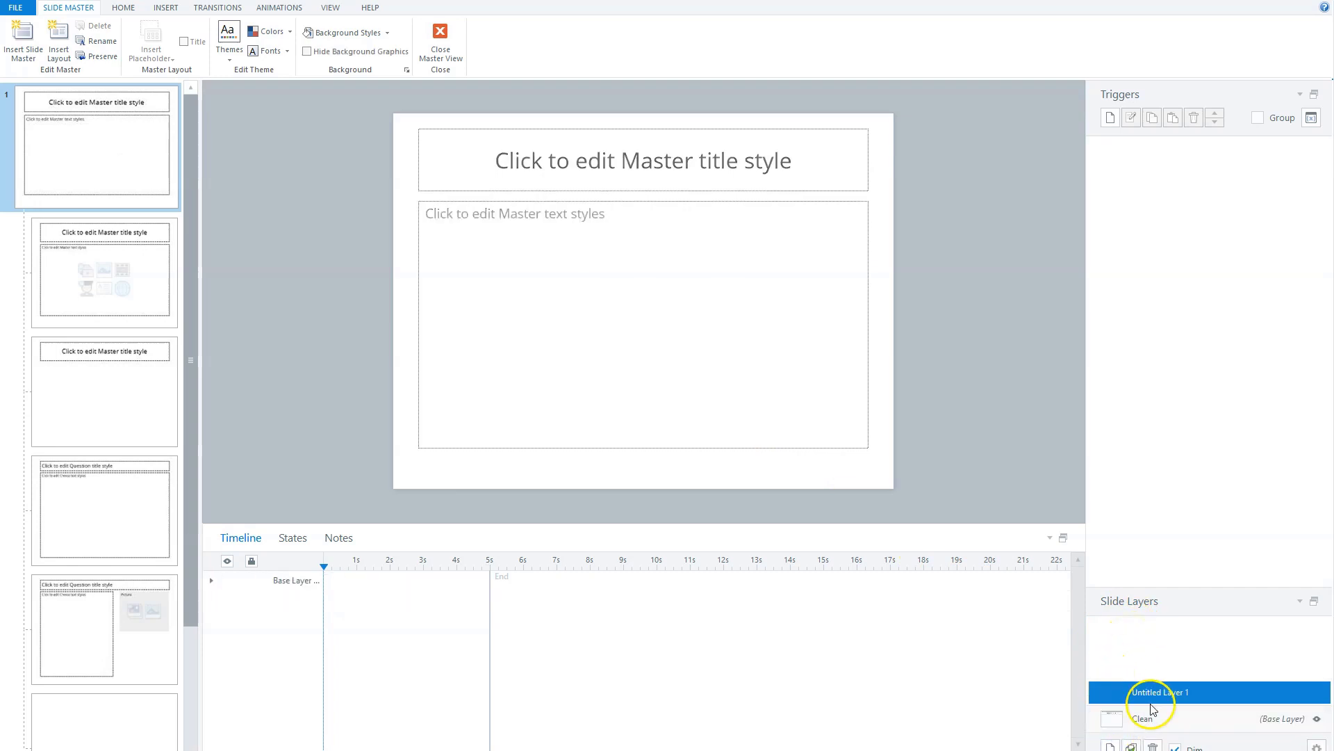
{"action": "double_click", "coordinate": [1149, 693]}
{"action": "type", "text": "timer"}
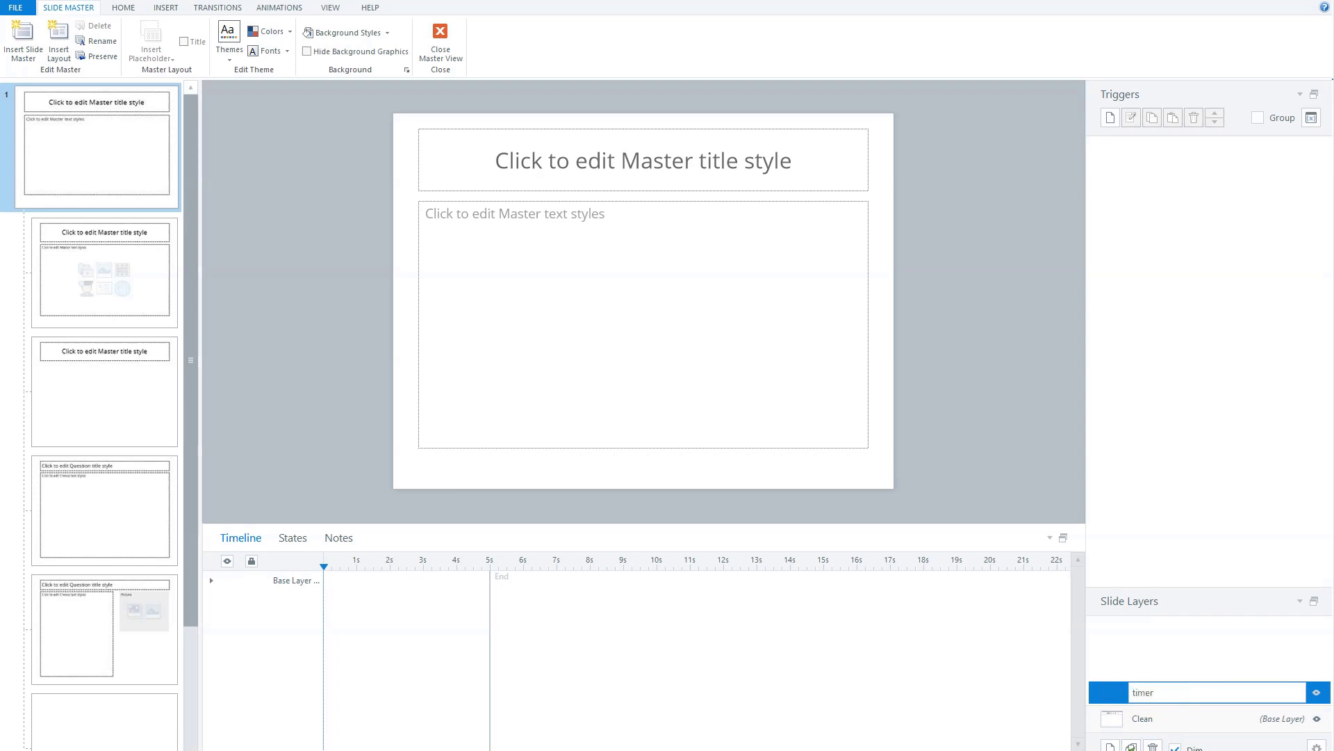
{"action": "key", "text": "Return"}
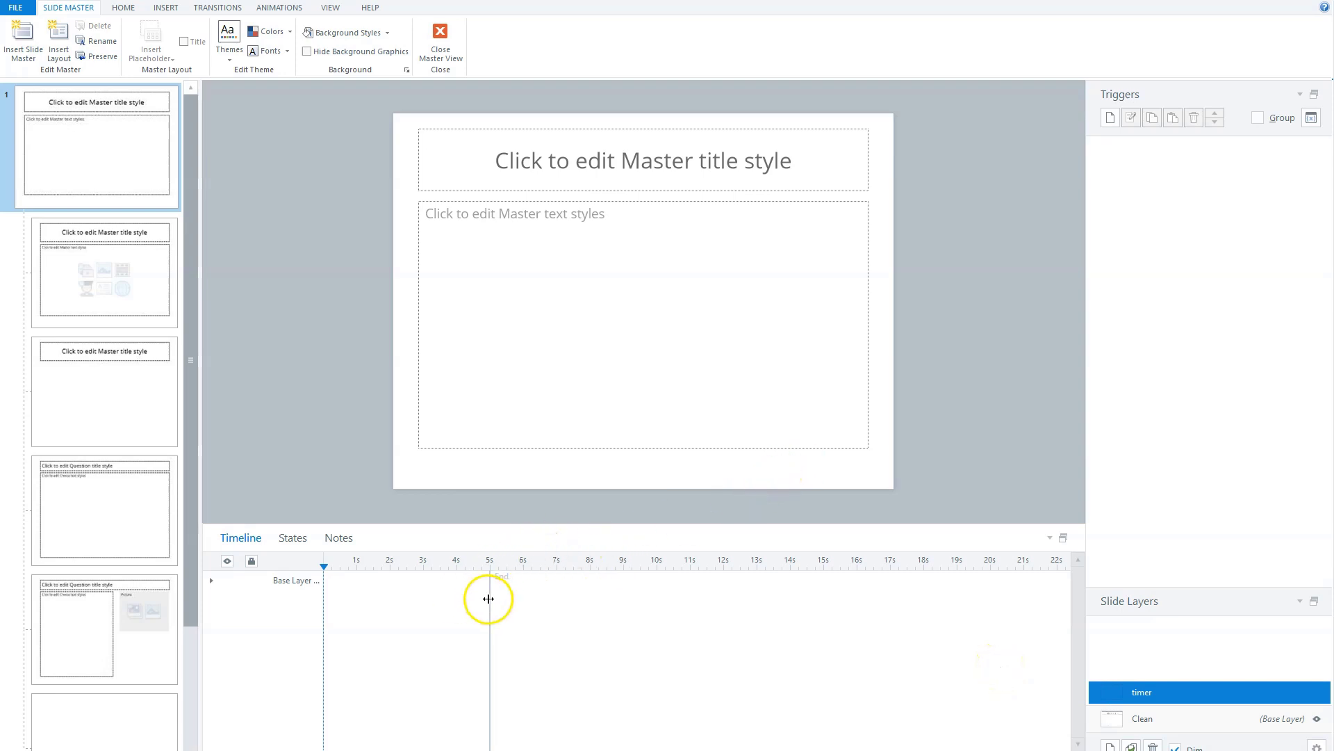
{"action": "left_click_drag", "start_coordinate": [490, 600], "coordinate": [357, 598]}
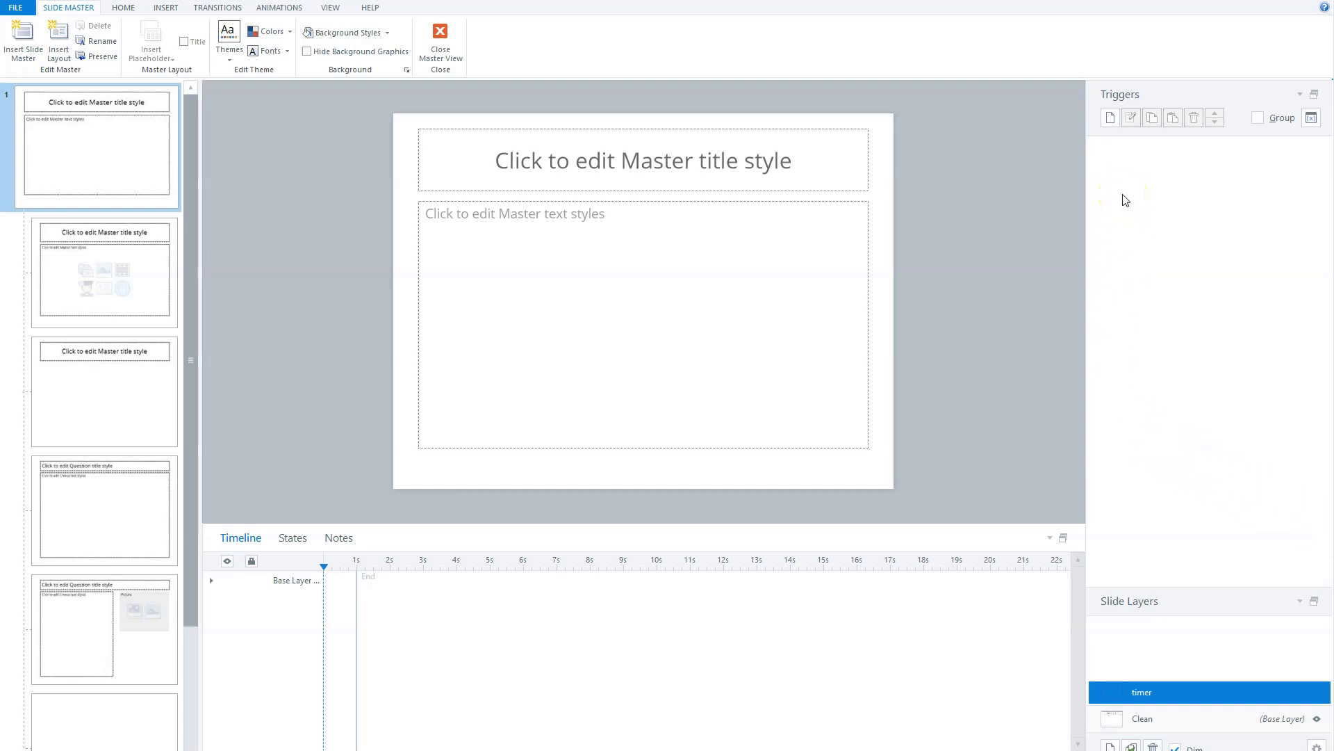
Start a new trigger on the timer layer that subtracts 1 from the seconds variable
{"action": "left_click", "coordinate": [1110, 118]}
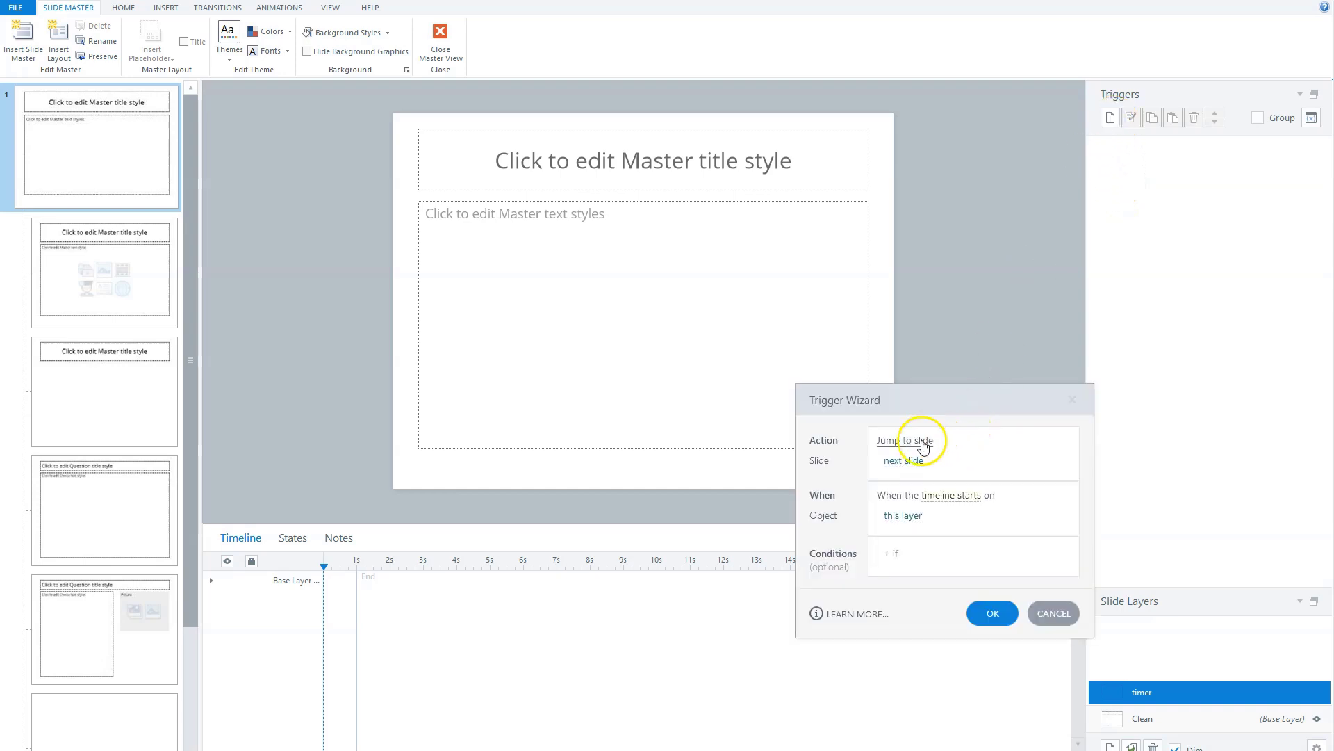
{"action": "left_click", "coordinate": [923, 441]}
{"action": "type", "text": "ad"}
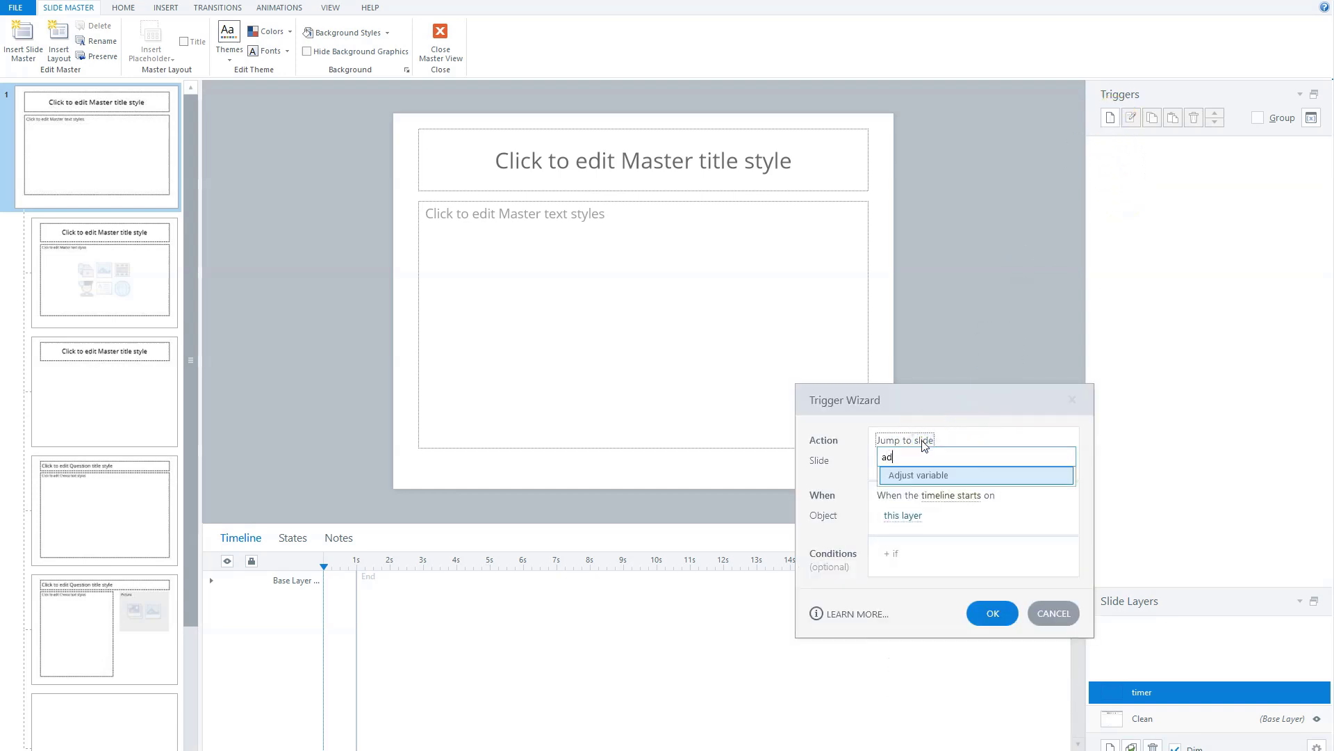
{"action": "key", "text": "Return"}
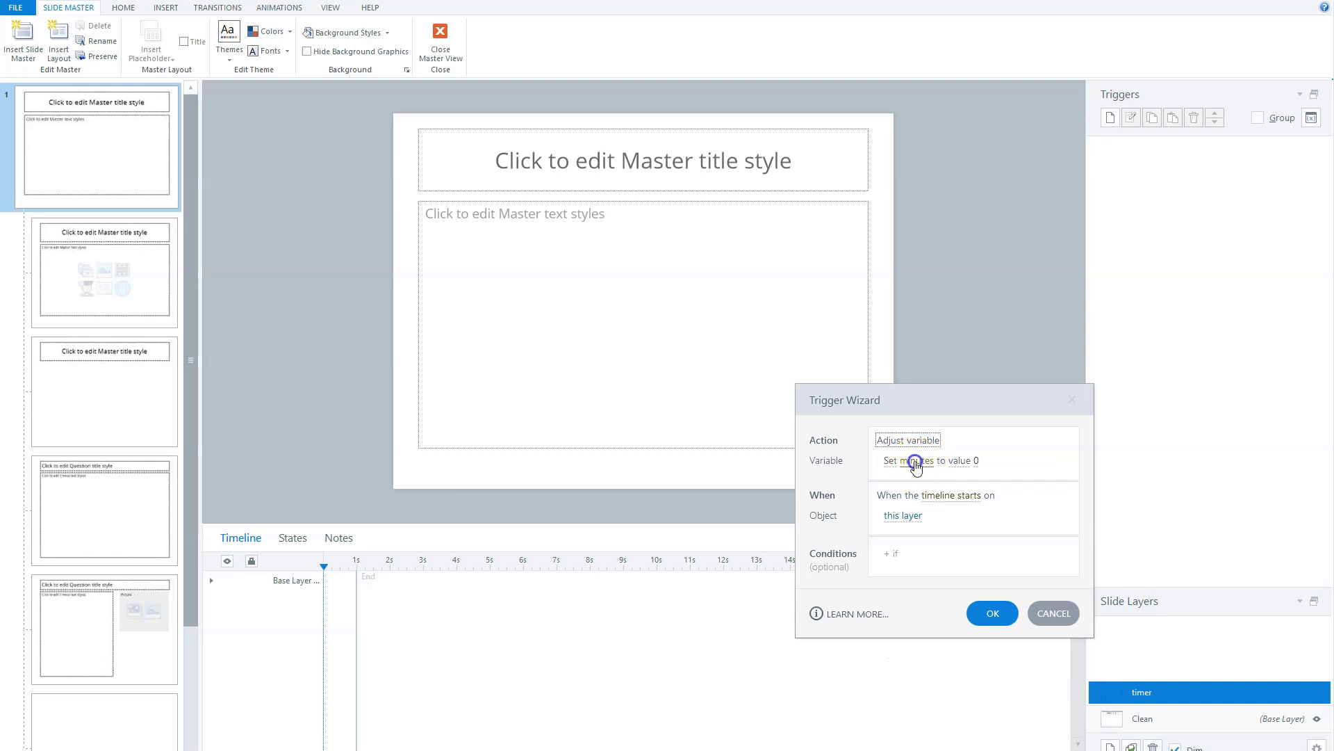
{"action": "left_click", "coordinate": [916, 462]}
{"action": "left_click", "coordinate": [912, 563]}
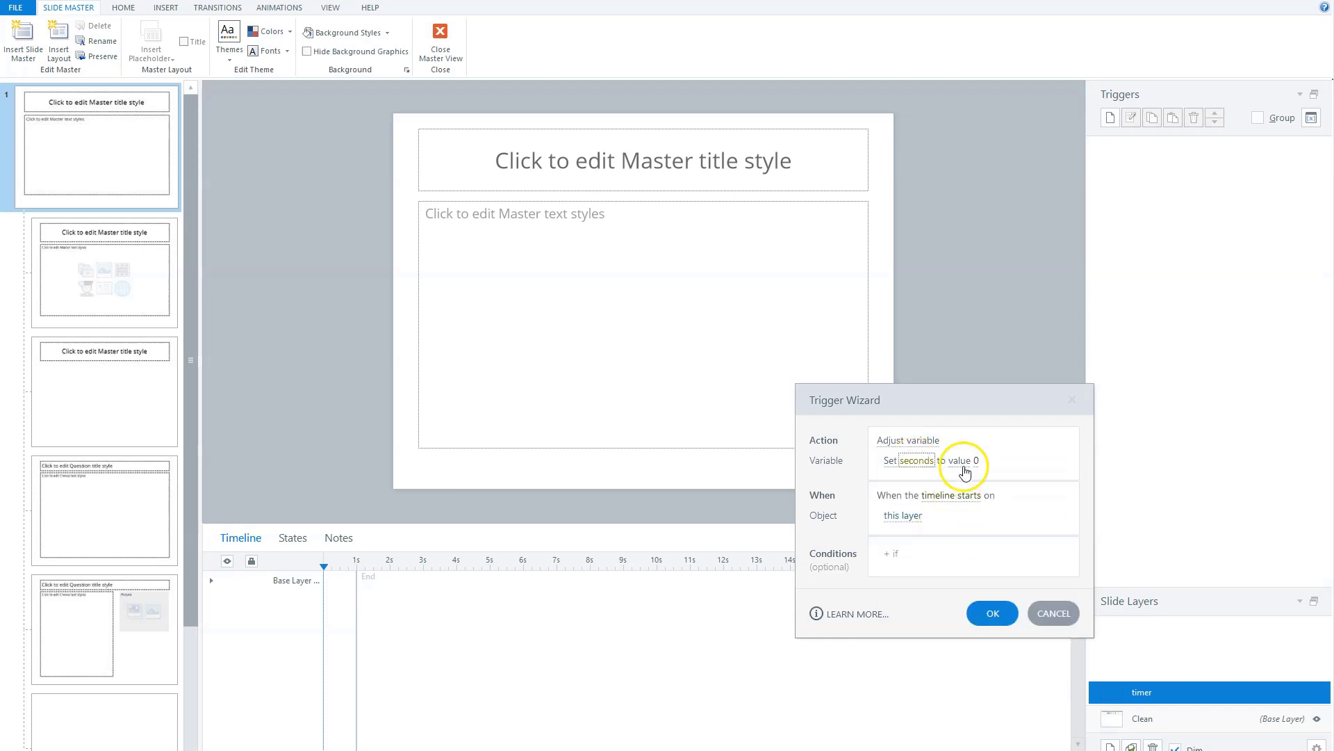
{"action": "left_click", "coordinate": [891, 462]}
{"action": "left_click", "coordinate": [907, 499]}
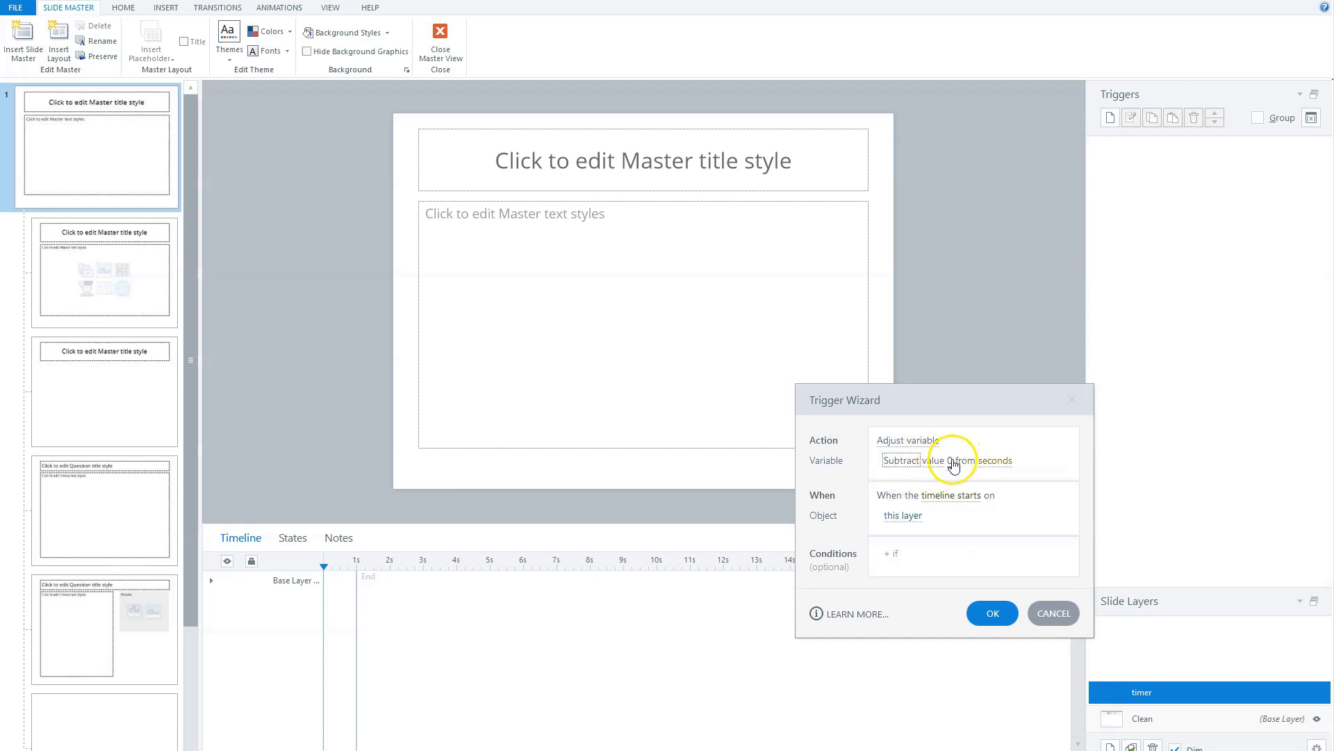
{"action": "left_click", "coordinate": [951, 461]}
{"action": "type", "text": "1"}
{"action": "key", "text": "Return"}
Set the subtract trigger to fire when this layer's timeline ends and save it
{"action": "left_click", "coordinate": [952, 495]}
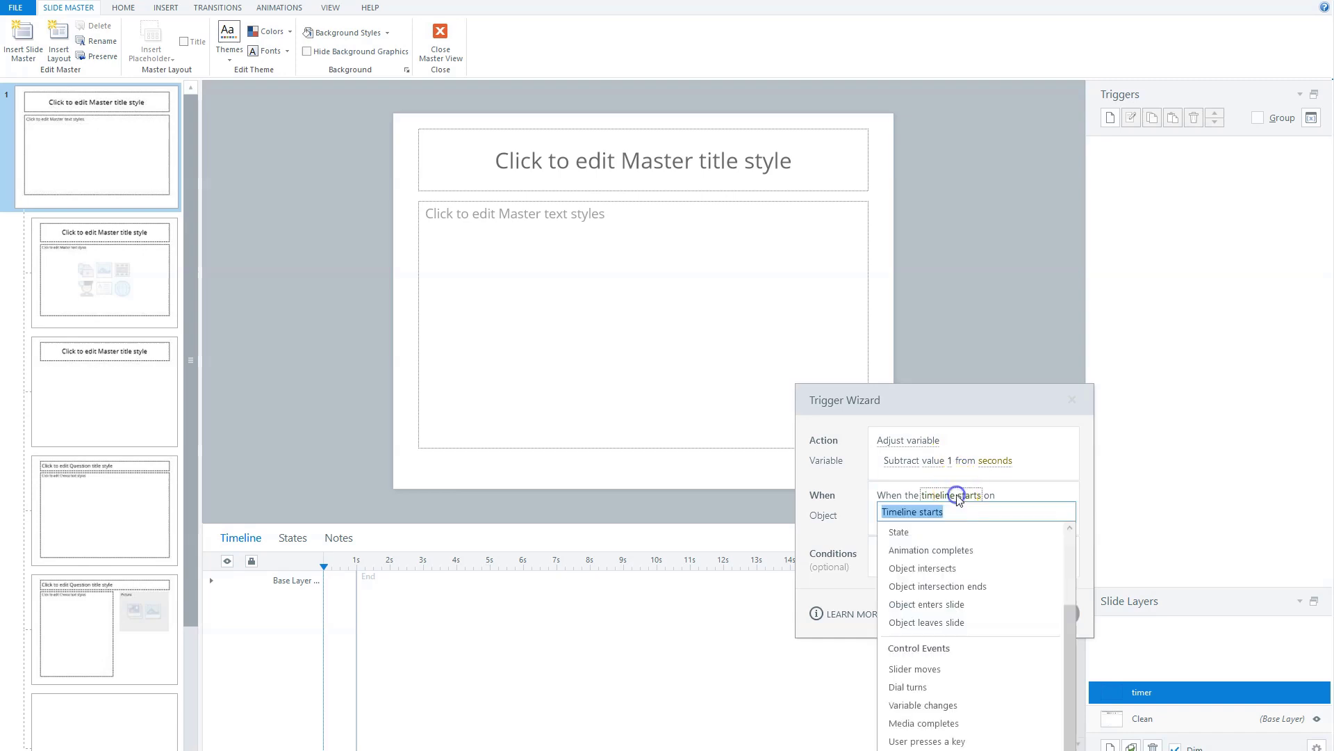
{"action": "scroll", "coordinate": [938, 722], "scroll_direction": "down", "scroll_amount": 2}
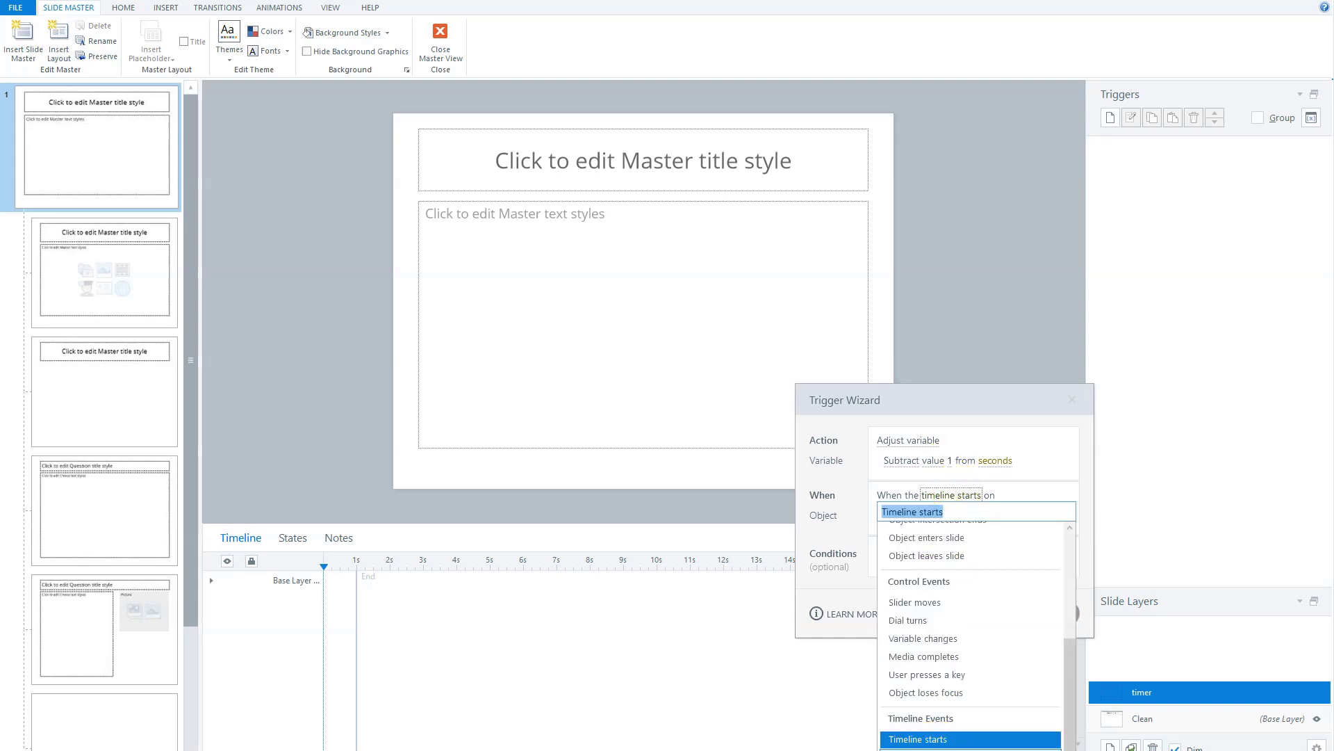
{"action": "left_click", "coordinate": [935, 733]}
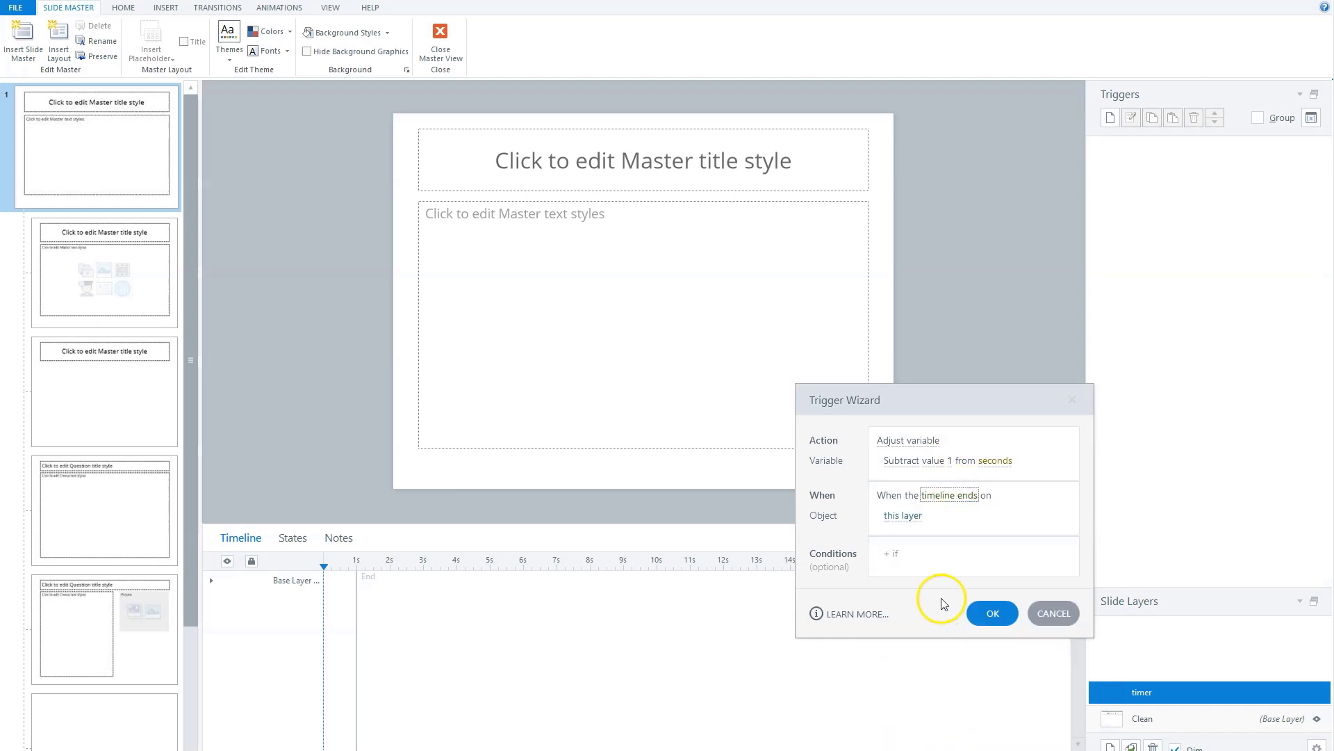
{"action": "left_click", "coordinate": [987, 613]}
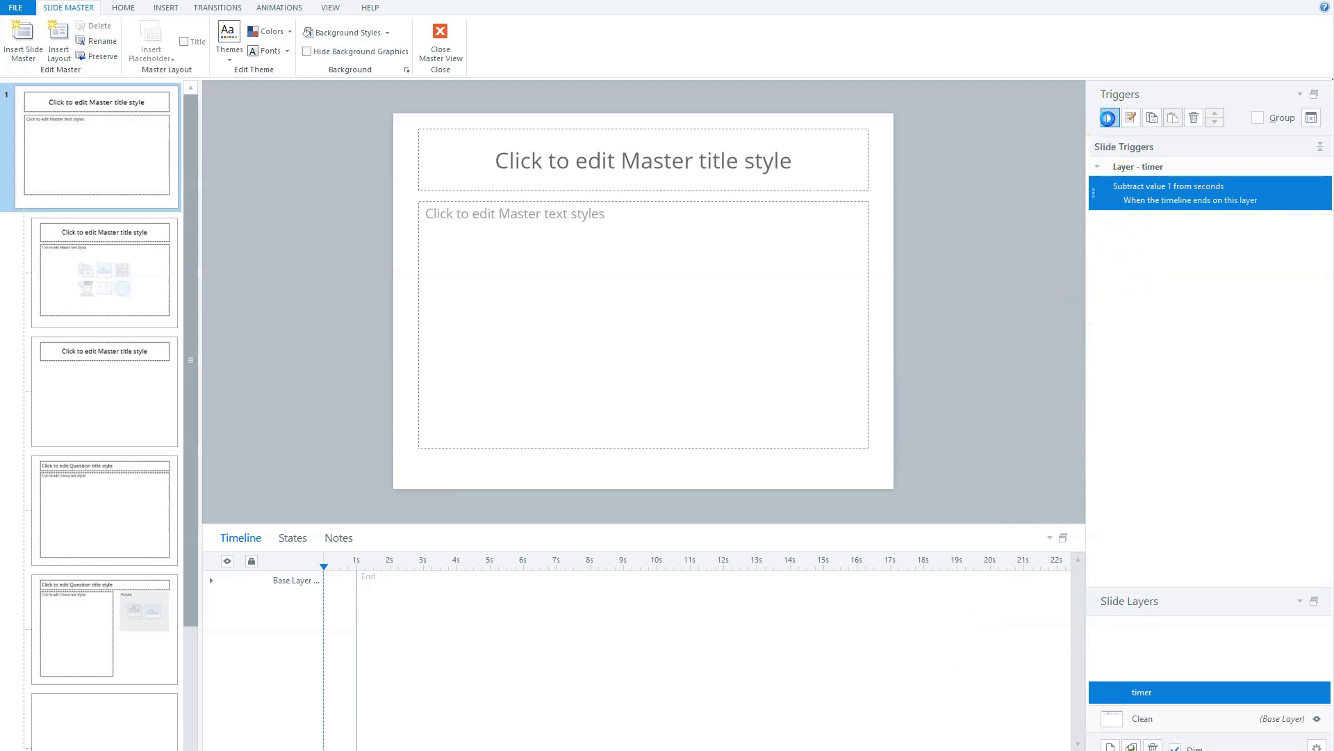
Add a trigger that hides this layer when the timer layer's timeline ends
{"action": "left_click", "coordinate": [1110, 118]}
{"action": "left_click", "coordinate": [931, 460]}
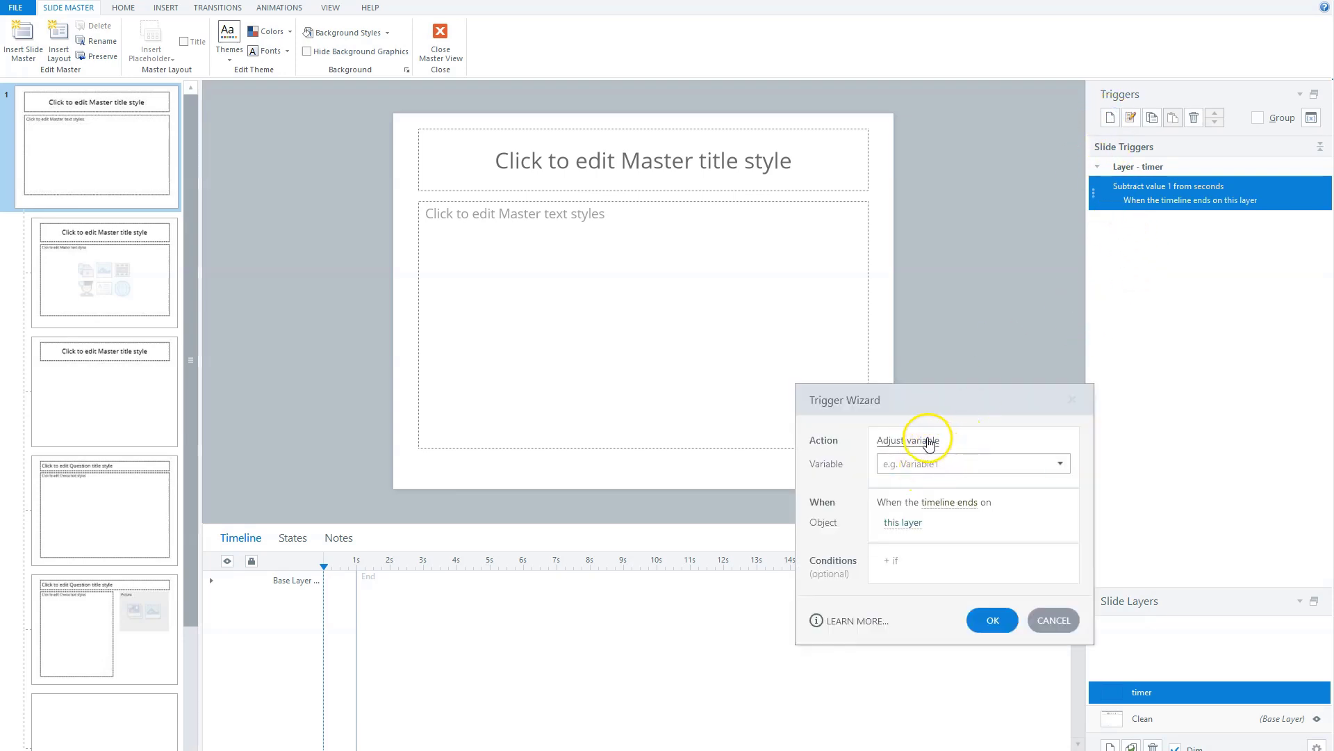
{"action": "left_click", "coordinate": [909, 440]}
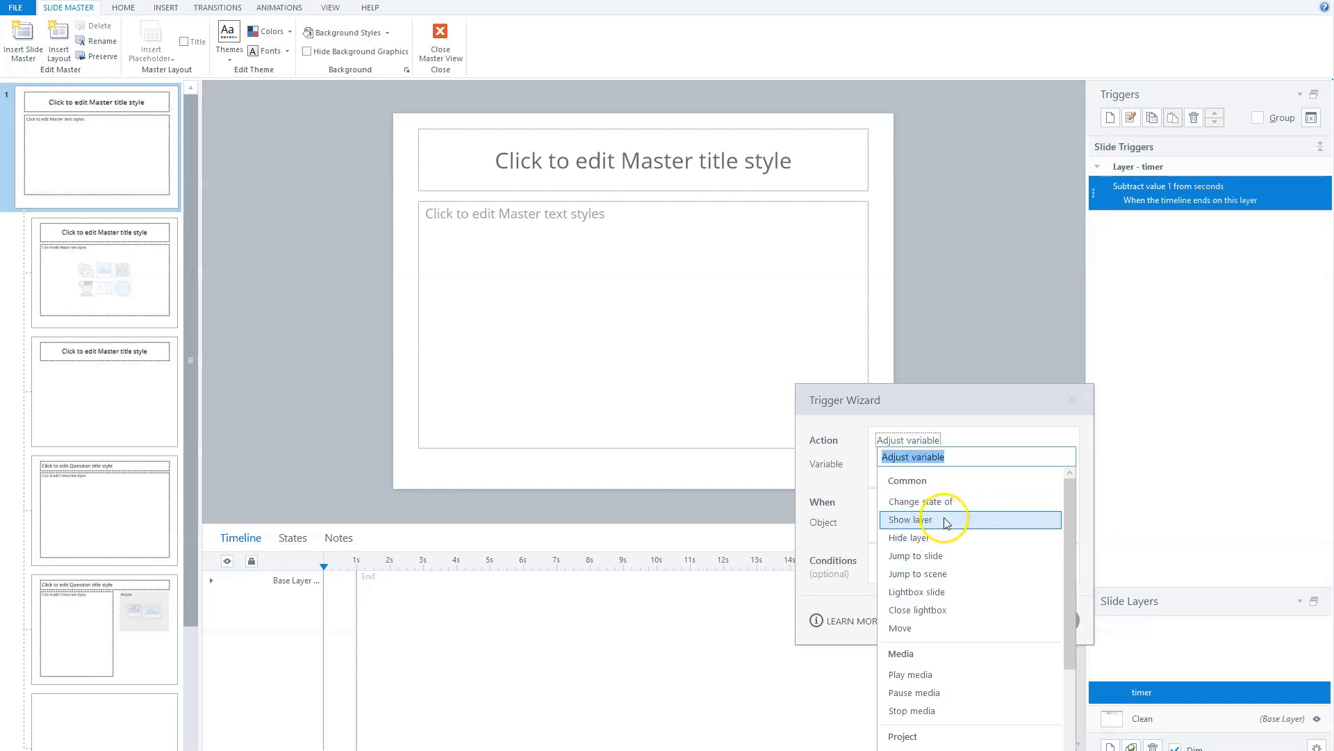
{"action": "left_click", "coordinate": [924, 537]}
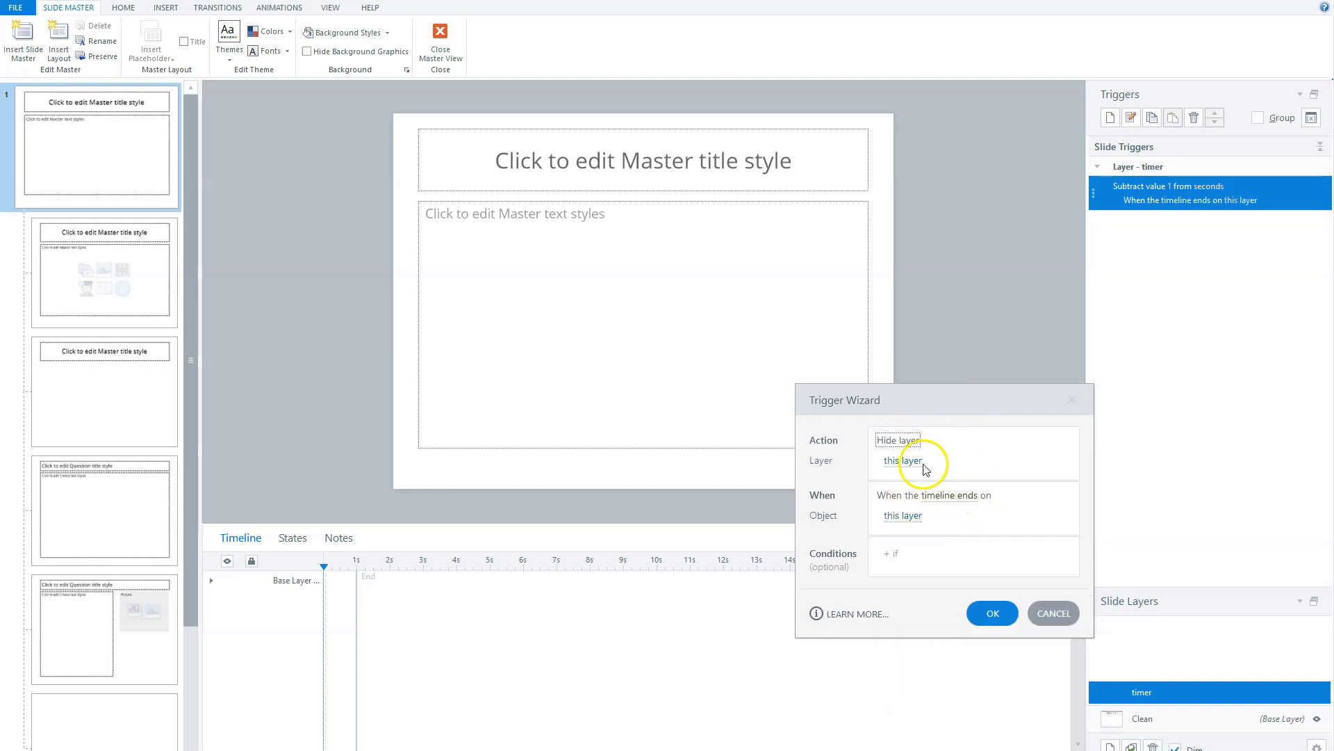
{"action": "left_click", "coordinate": [993, 625]}
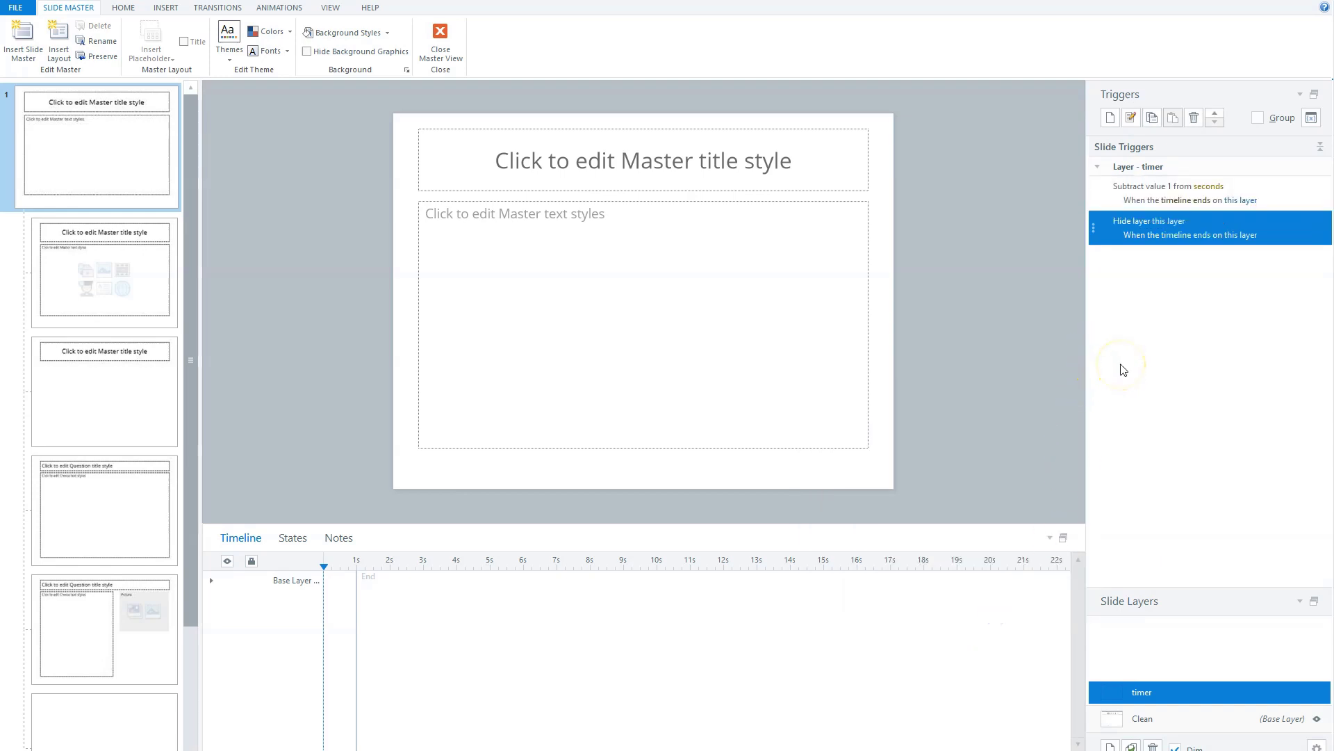
{"action": "left_click", "coordinate": [966, 301]}
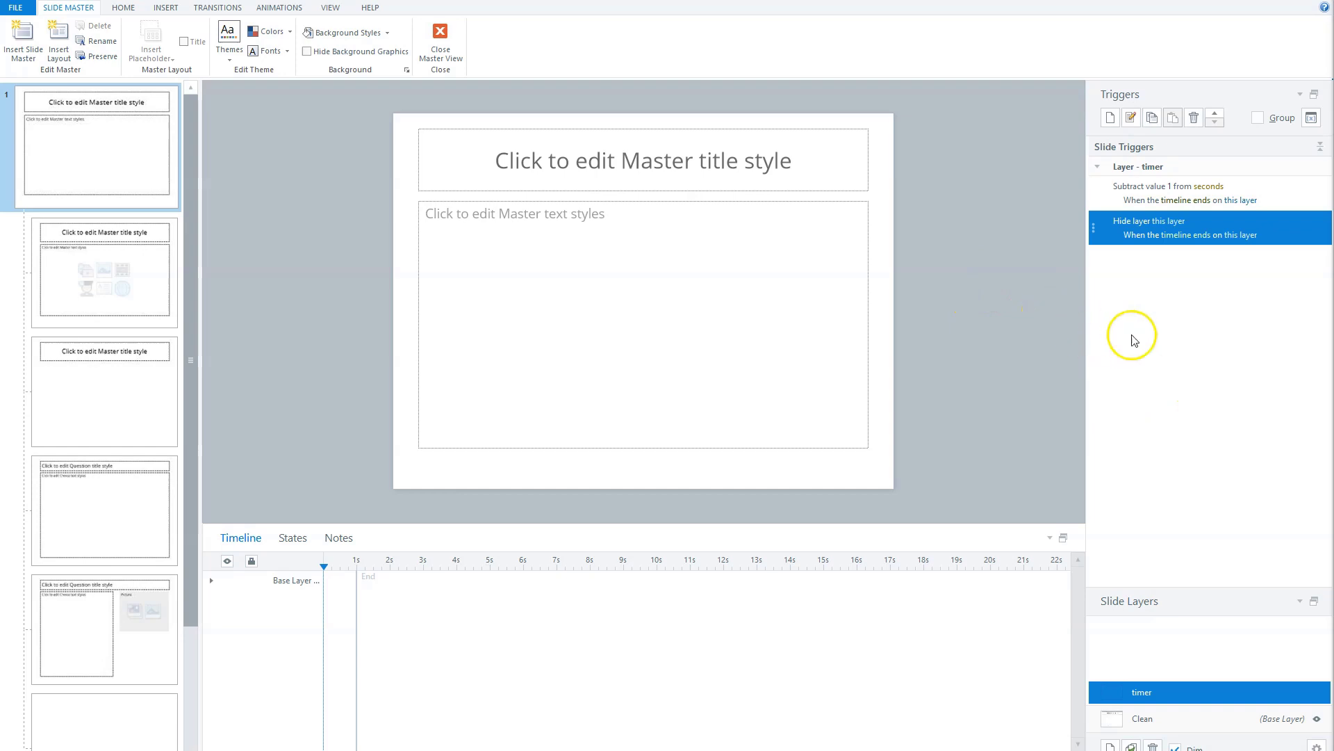
Add a trigger that shows this layer when the timer layer's timeline ends
{"action": "left_click", "coordinate": [1111, 118]}
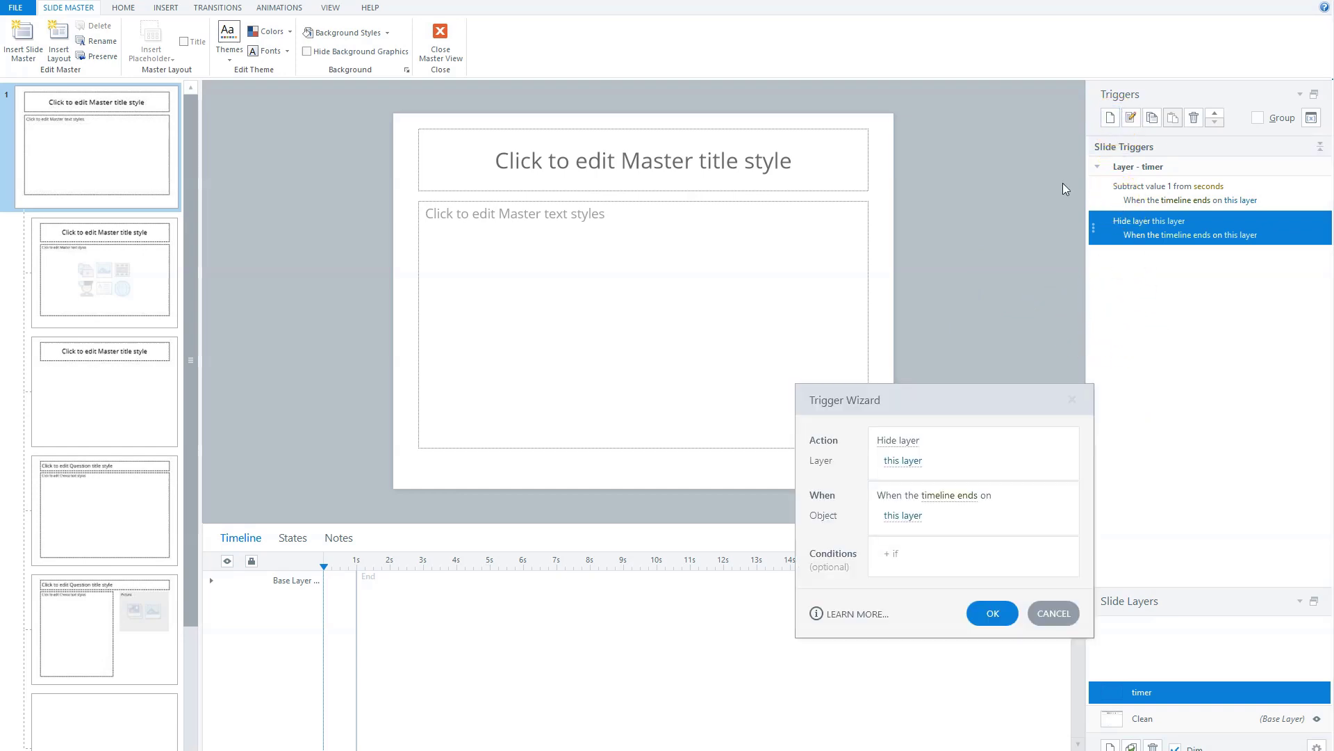
{"action": "left_click", "coordinate": [907, 441]}
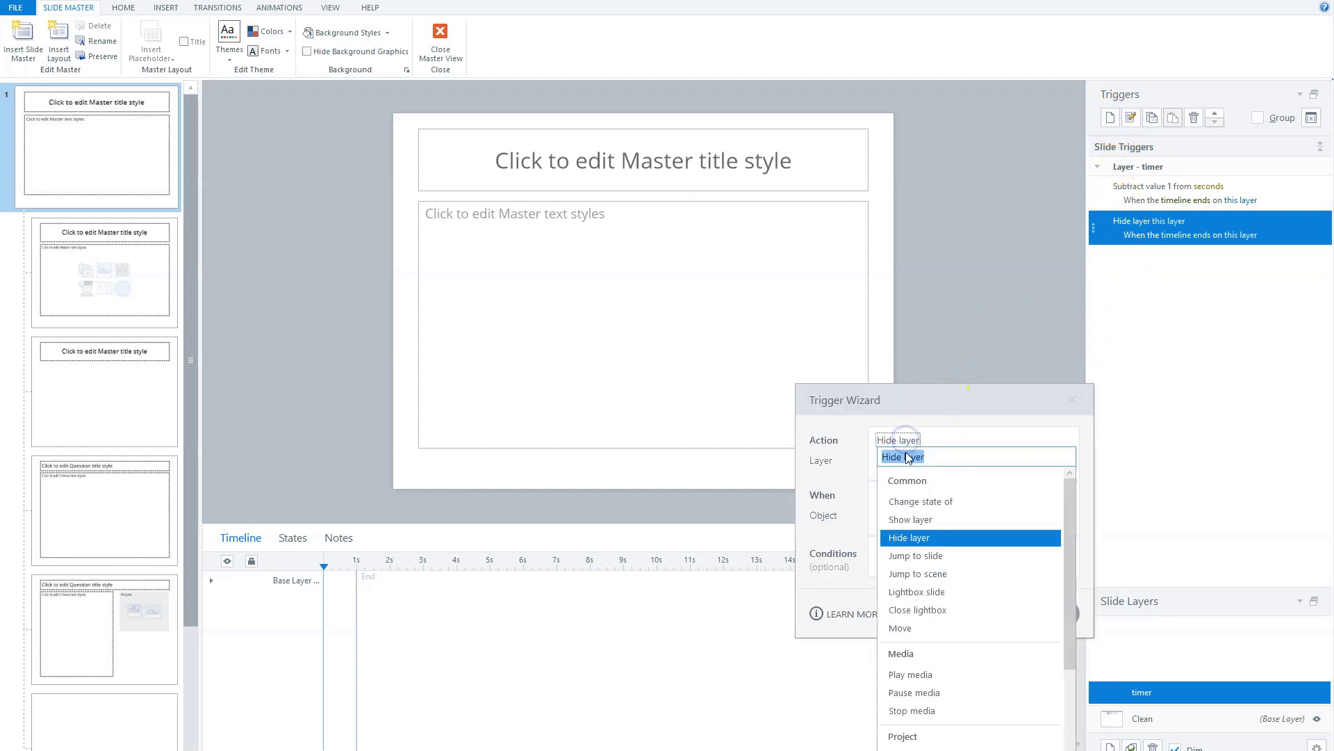
{"action": "left_click", "coordinate": [918, 519]}
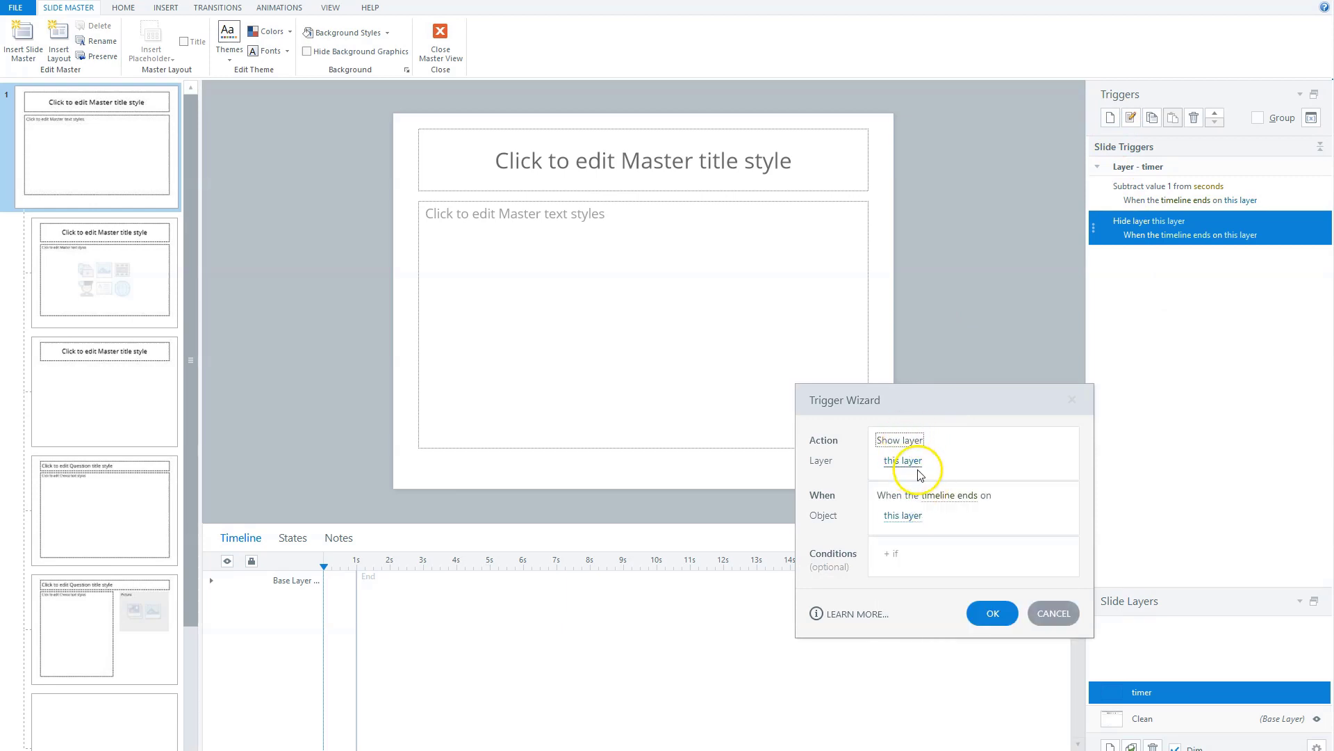
{"action": "left_click", "coordinate": [957, 495]}
{"action": "left_click", "coordinate": [918, 515]}
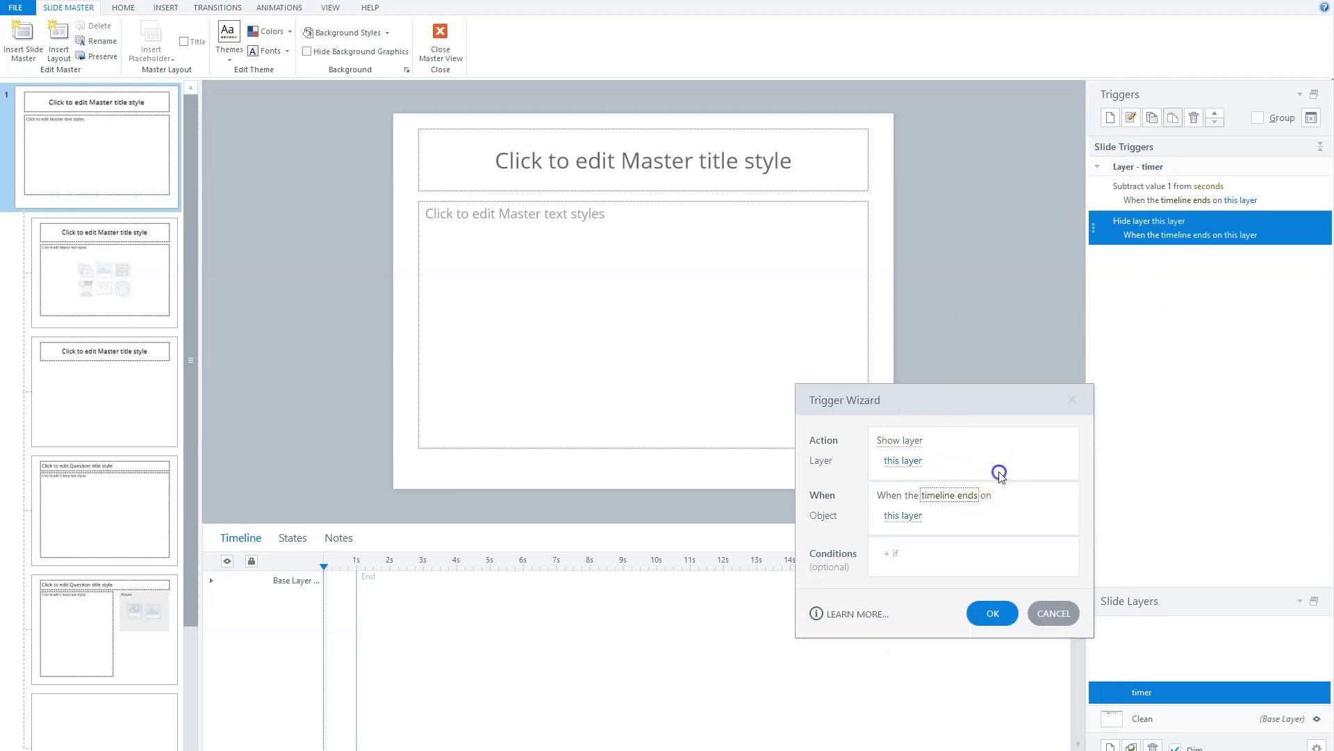
{"action": "left_click", "coordinate": [991, 615]}
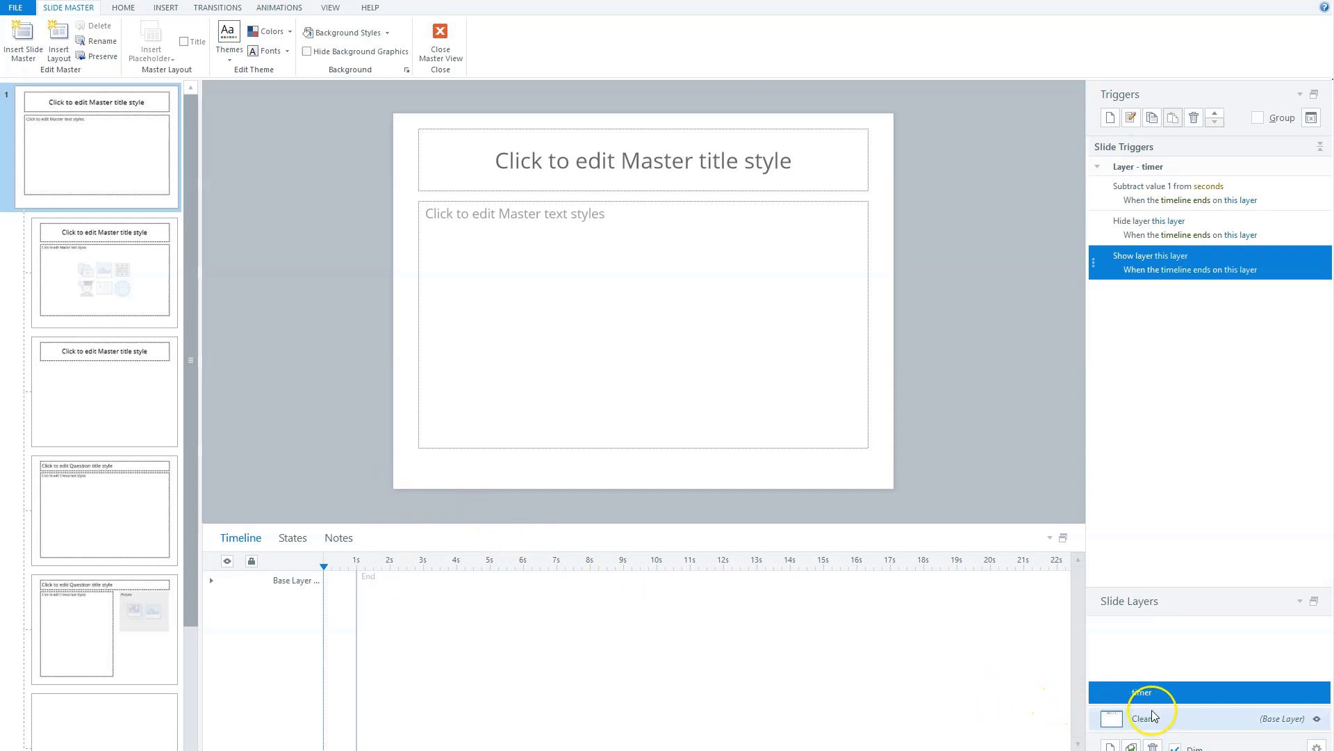
Add a trigger on the Clean master's base layer that shows the timer layer when the timeline starts on this slide
{"action": "left_click", "coordinate": [1167, 720]}
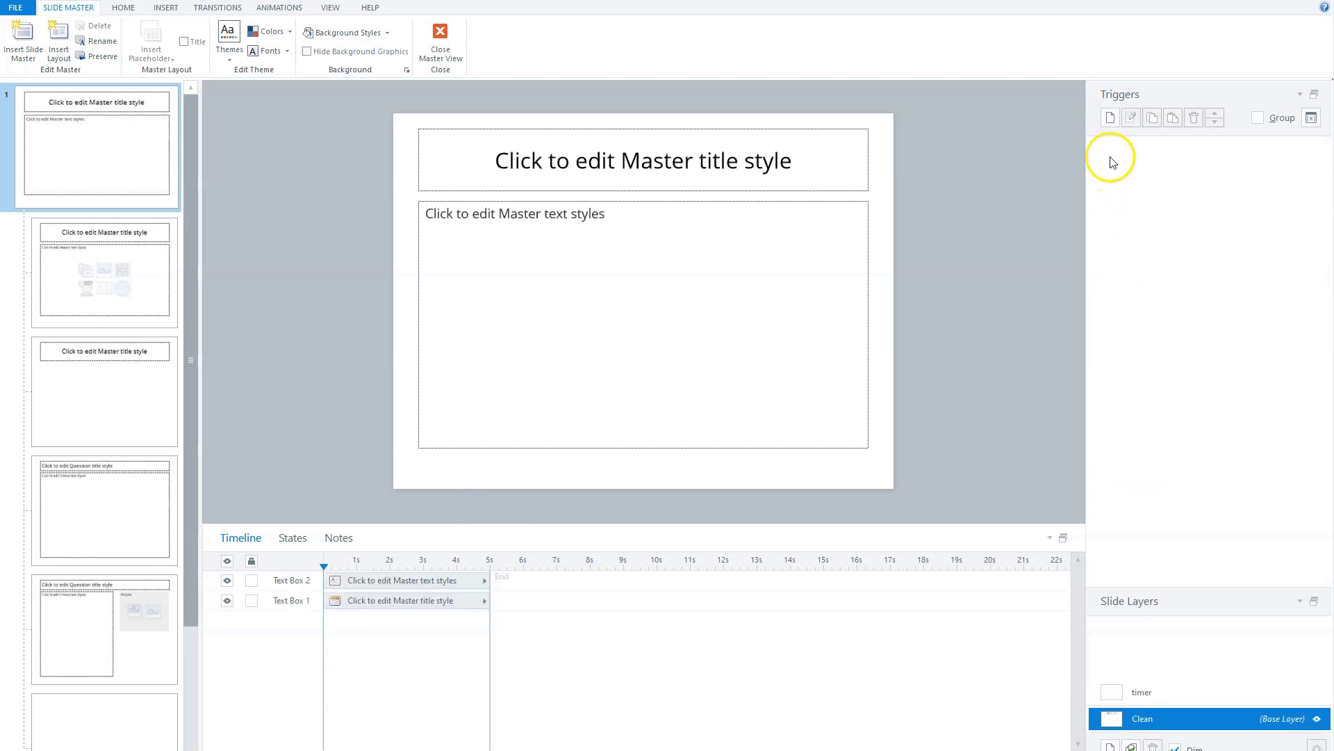
{"action": "left_click", "coordinate": [1111, 119]}
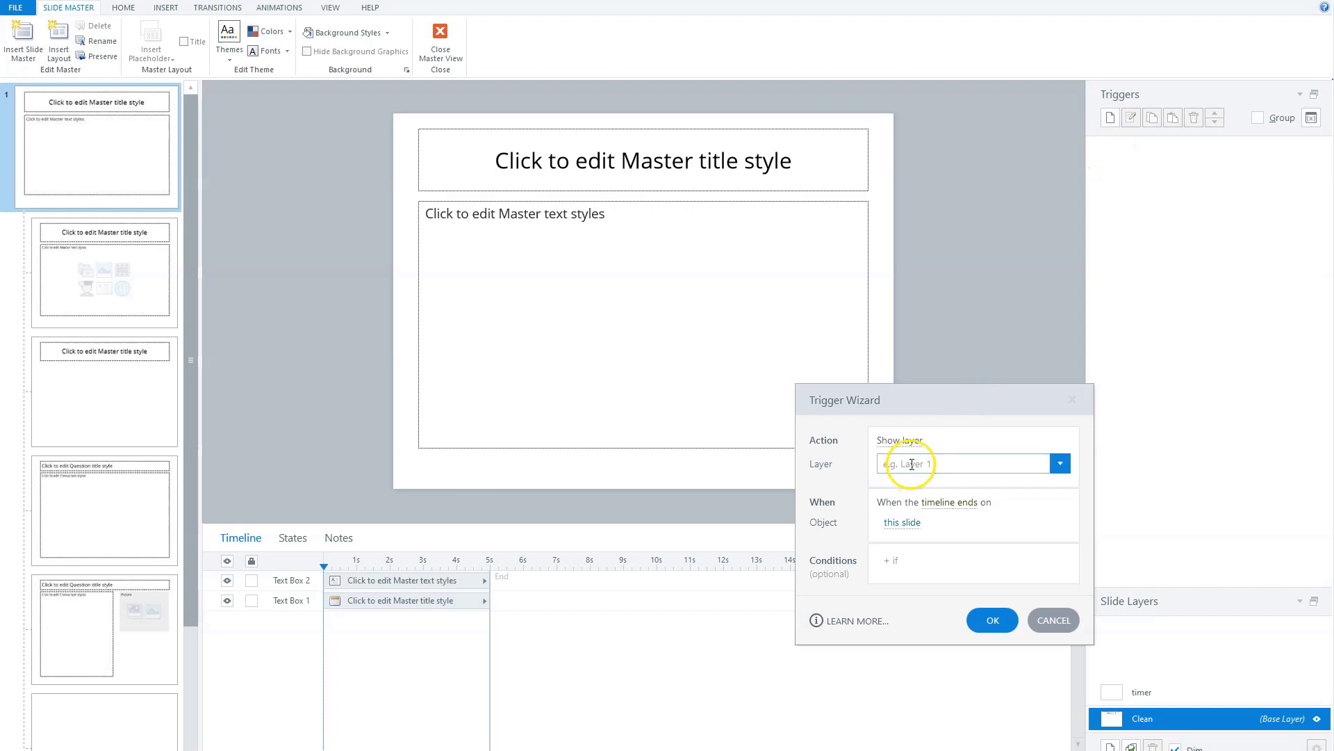
{"action": "left_click", "coordinate": [1058, 465]}
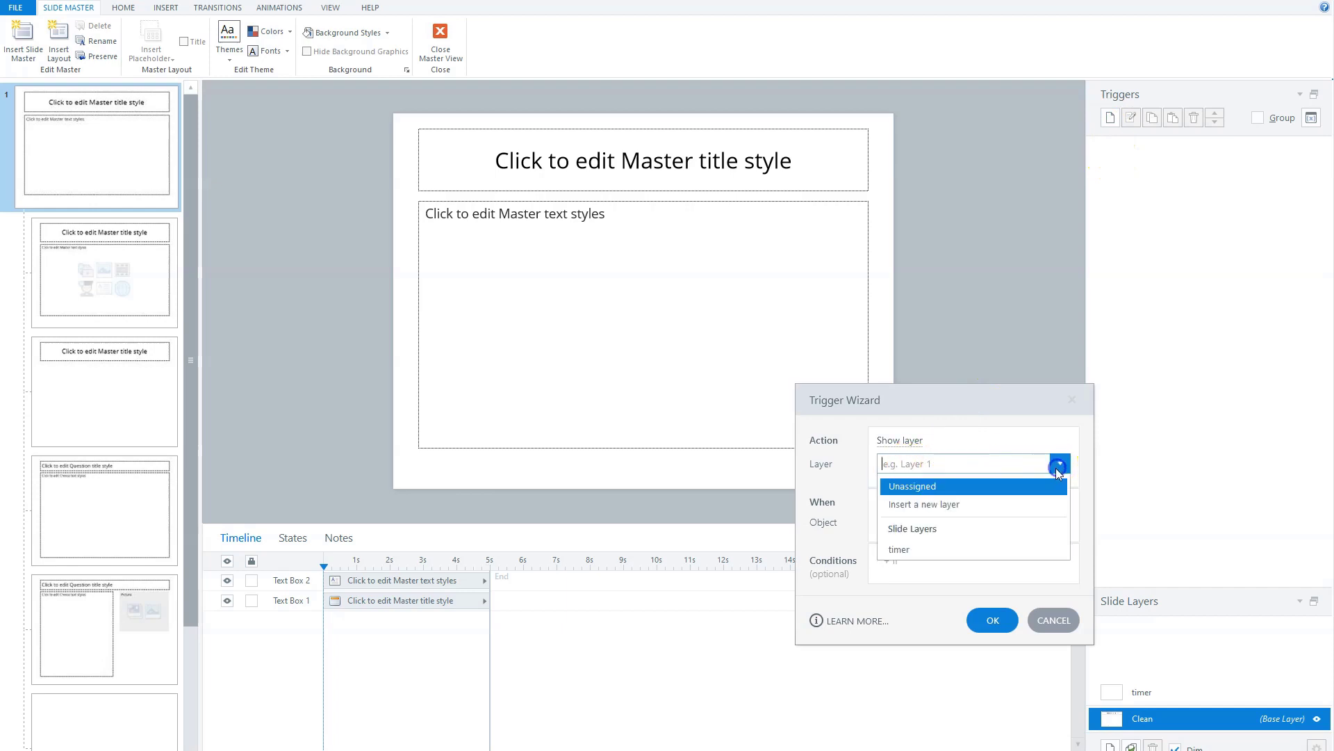
{"action": "left_click", "coordinate": [903, 549]}
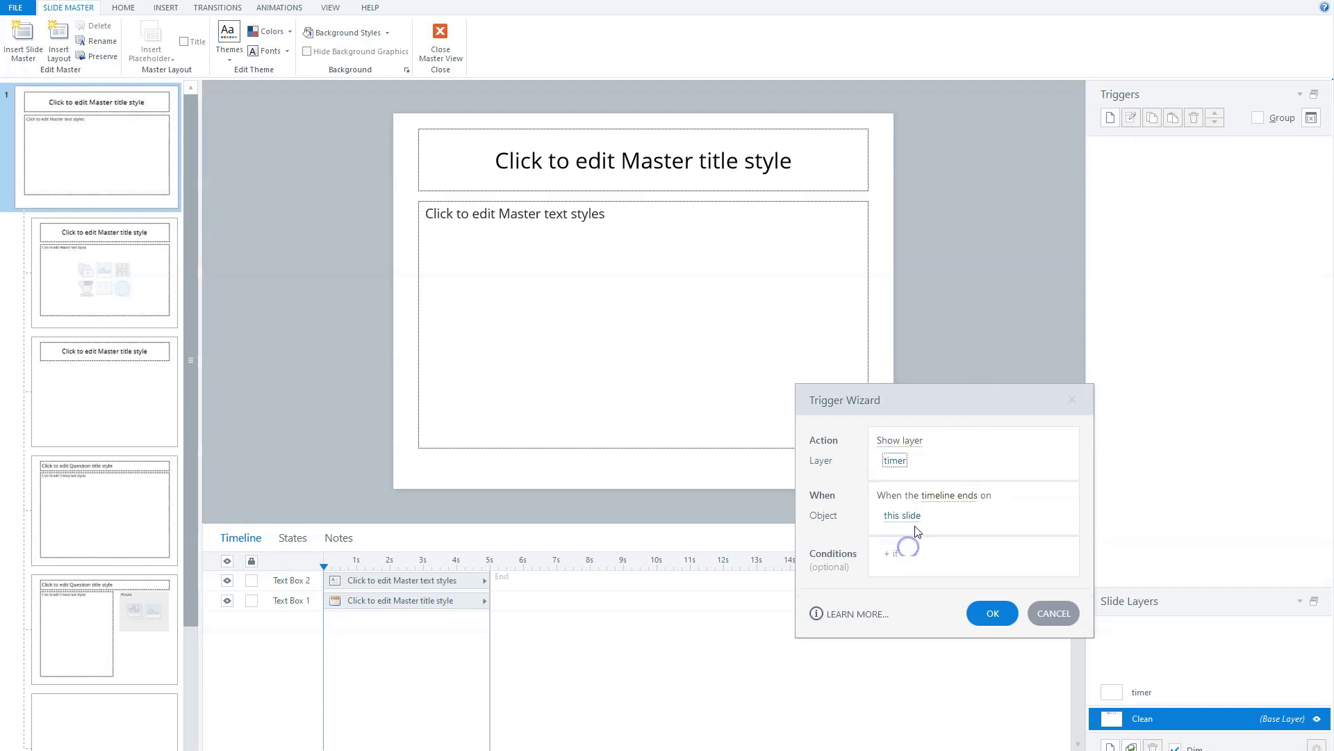
{"action": "left_click", "coordinate": [971, 498]}
{"action": "left_click", "coordinate": [935, 557]}
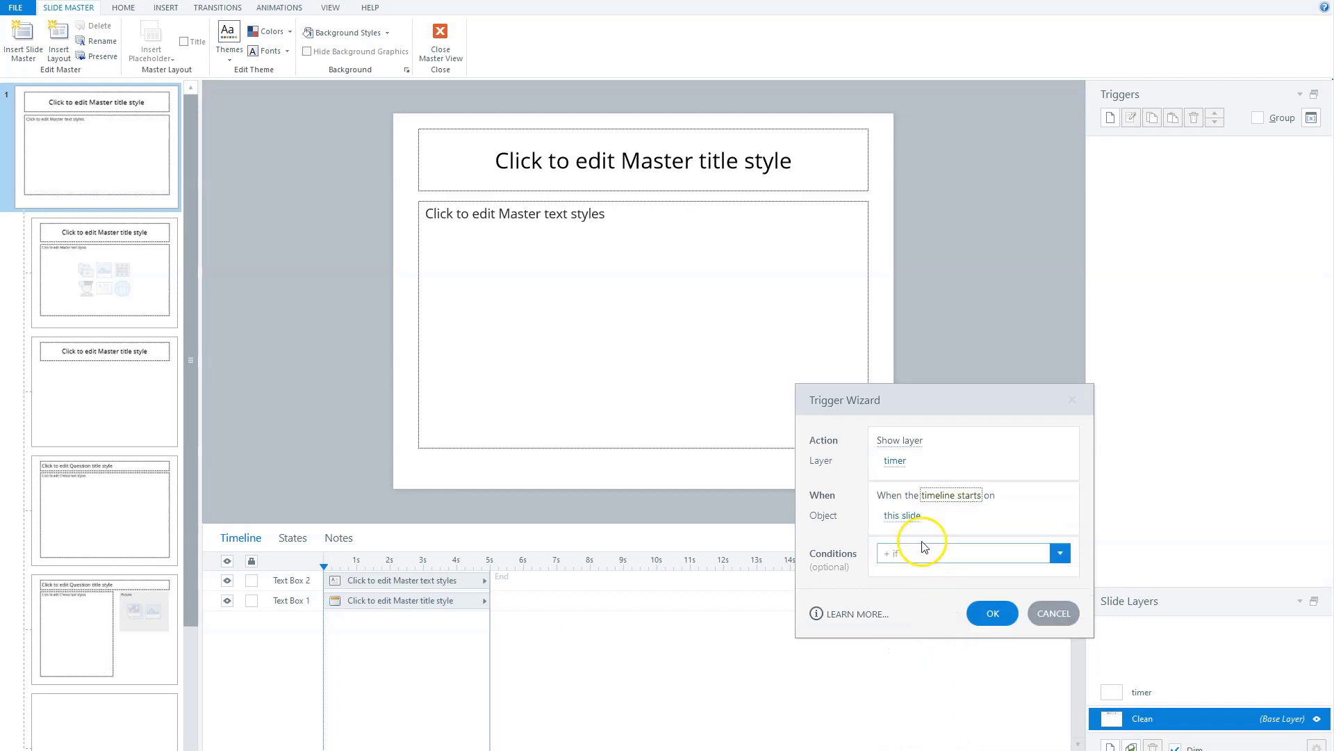
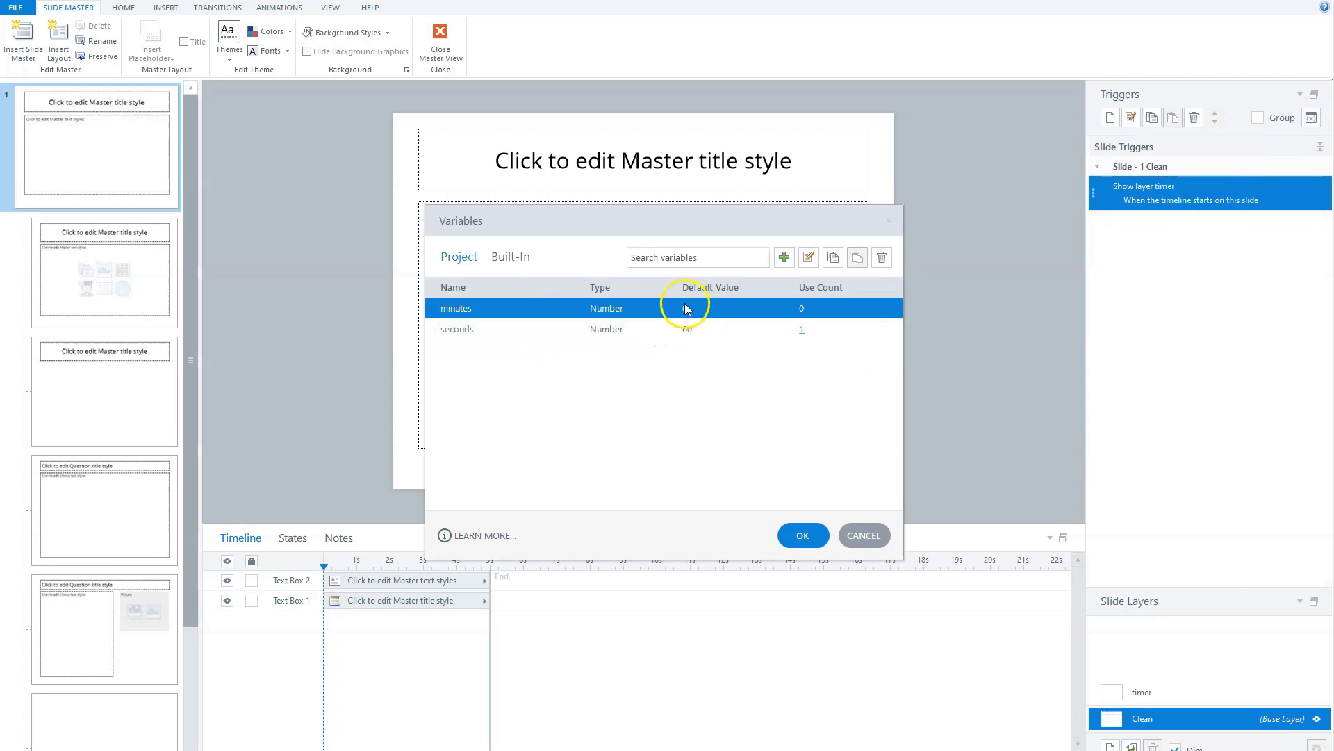
{"action": "left_click", "coordinate": [814, 536]}
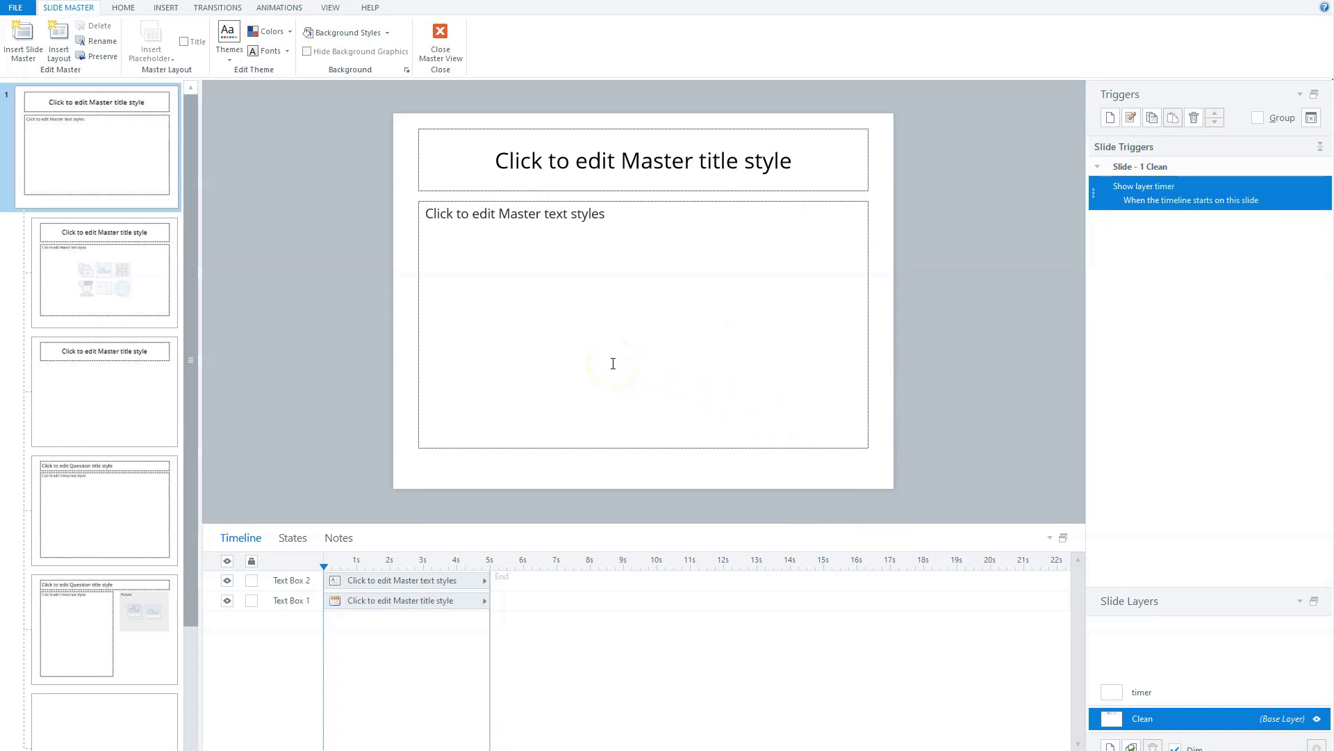
Insert a text box in the middle of the master slide containing a reference to the seconds variable
{"action": "left_click", "coordinate": [165, 8]}
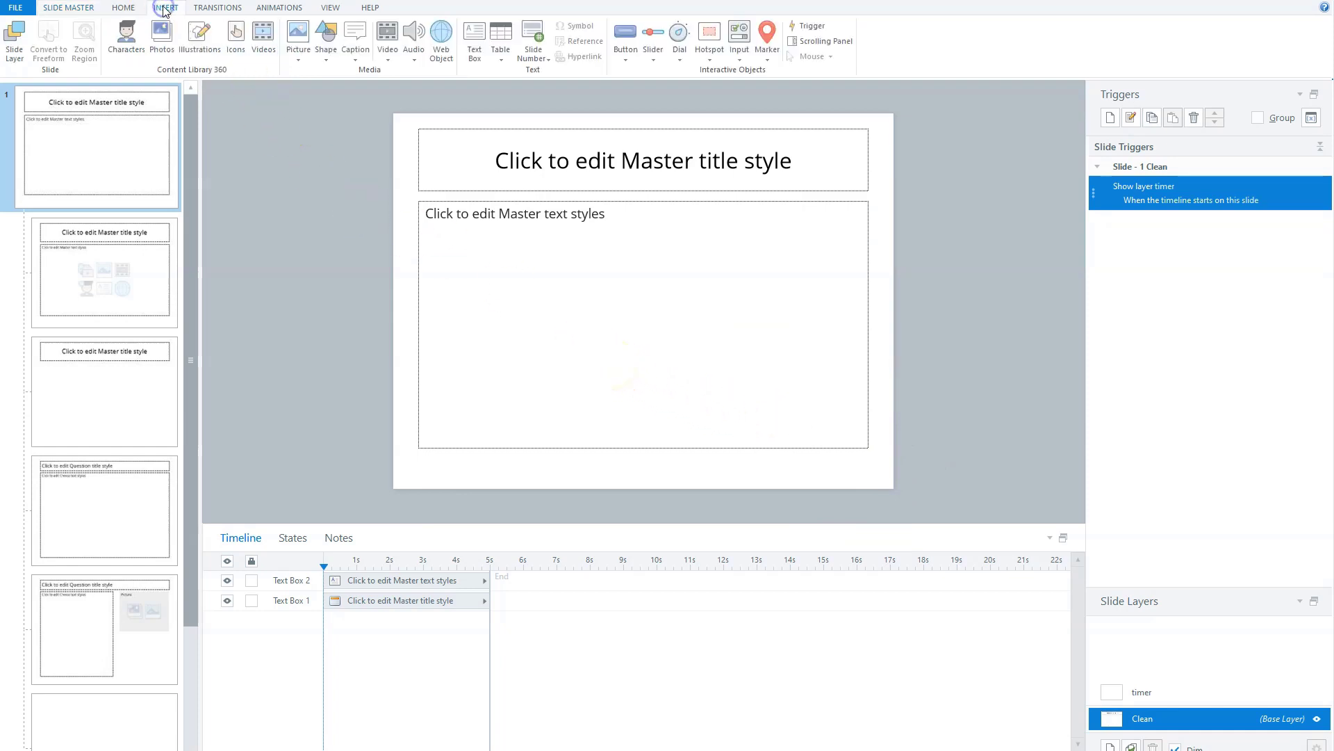
{"action": "left_click", "coordinate": [475, 40]}
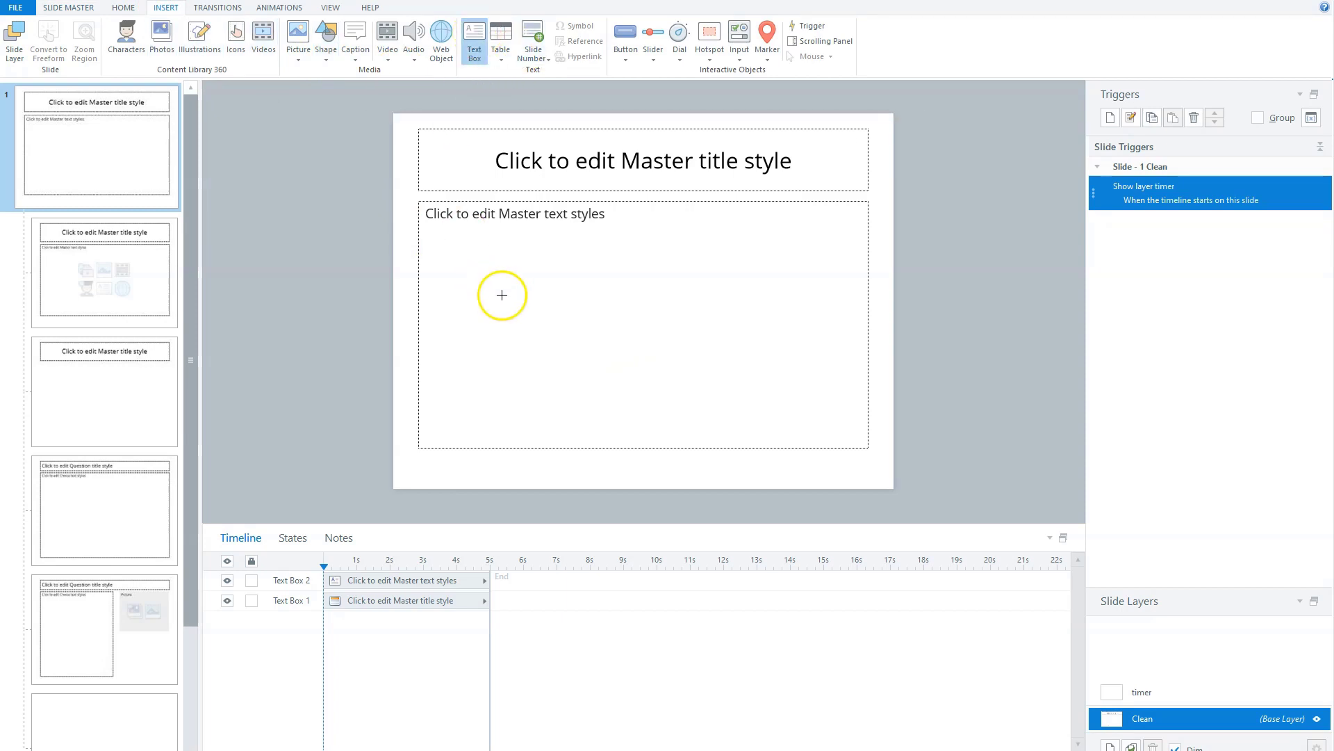
{"action": "left_click_drag", "start_coordinate": [515, 282], "coordinate": [675, 327]}
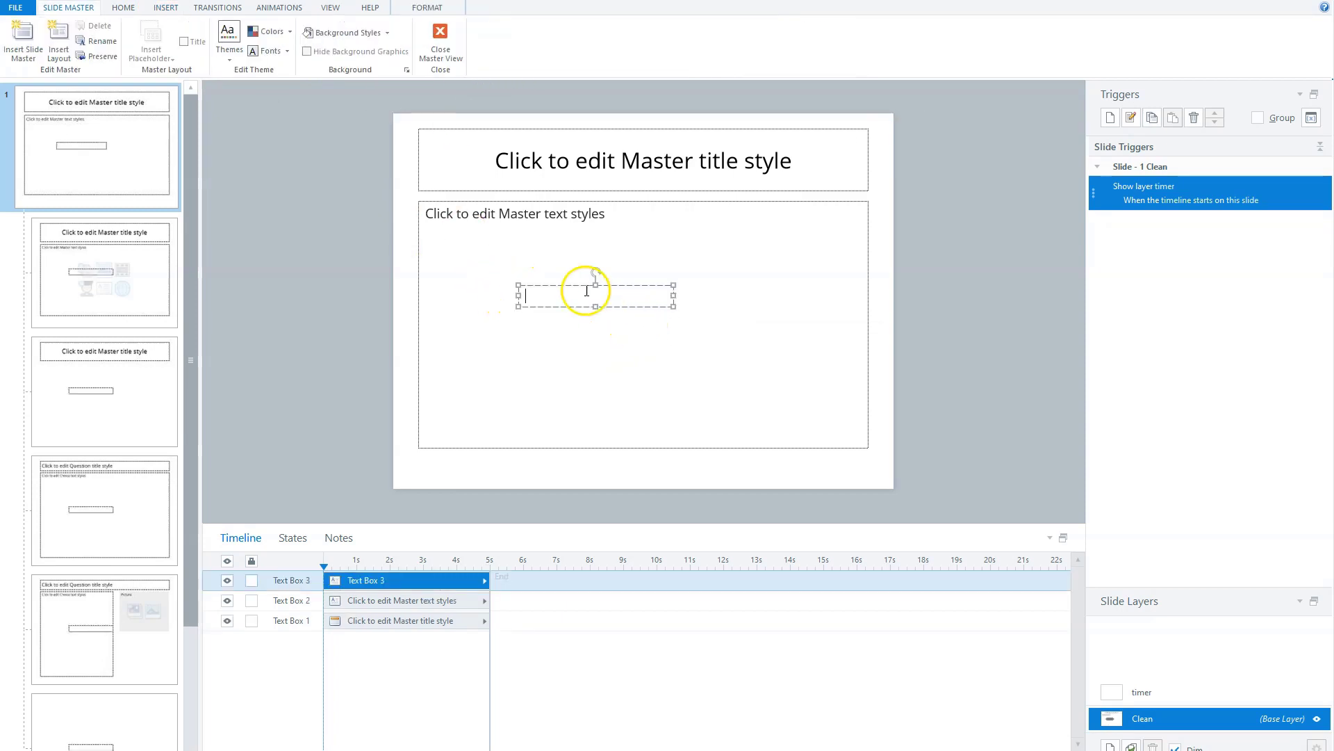
{"action": "left_click", "coordinate": [166, 7]}
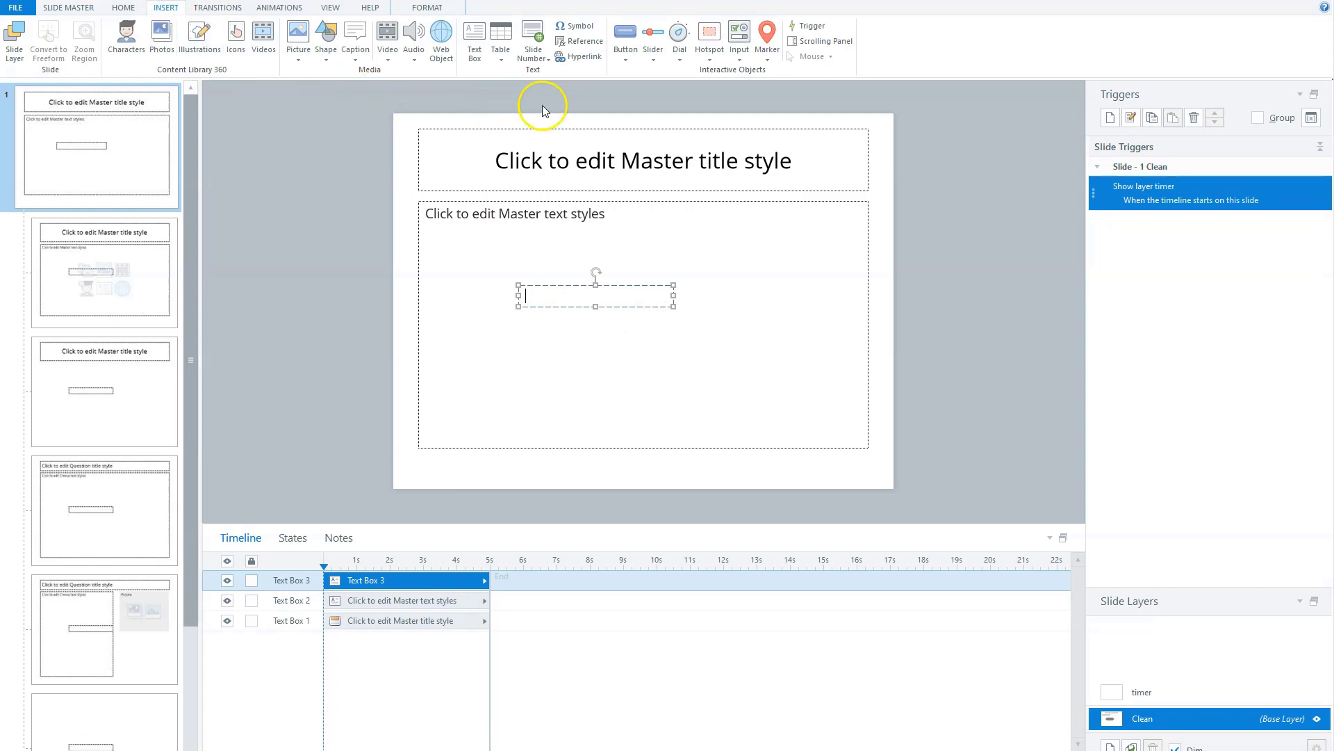
{"action": "left_click", "coordinate": [581, 41]}
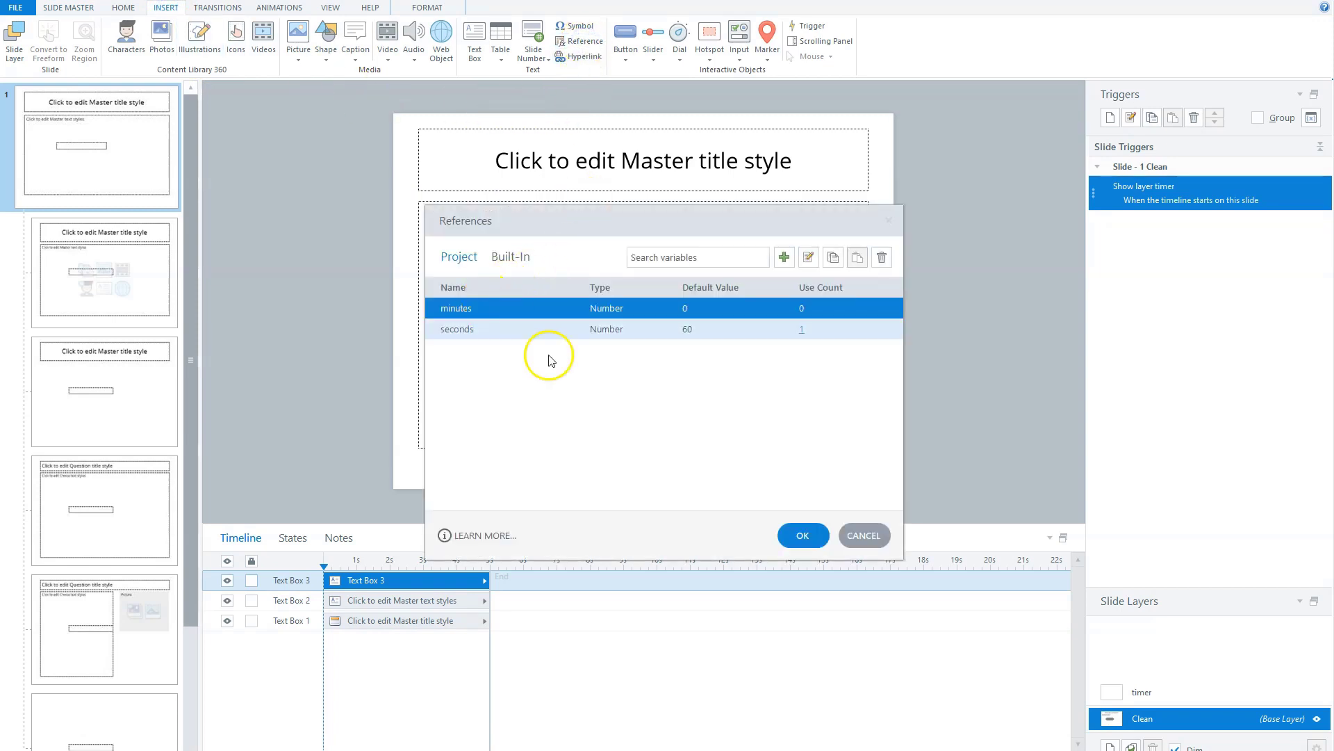
{"action": "left_click", "coordinate": [506, 328]}
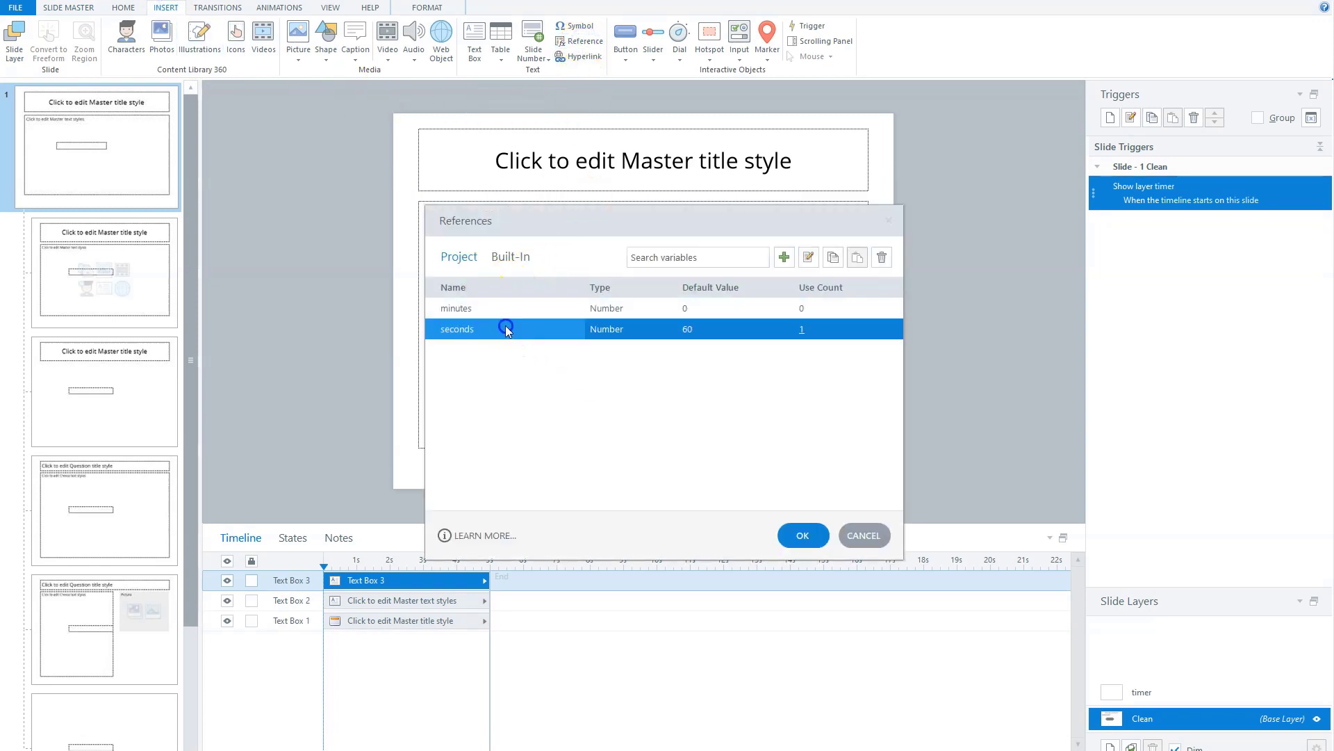
{"action": "left_click", "coordinate": [802, 536]}
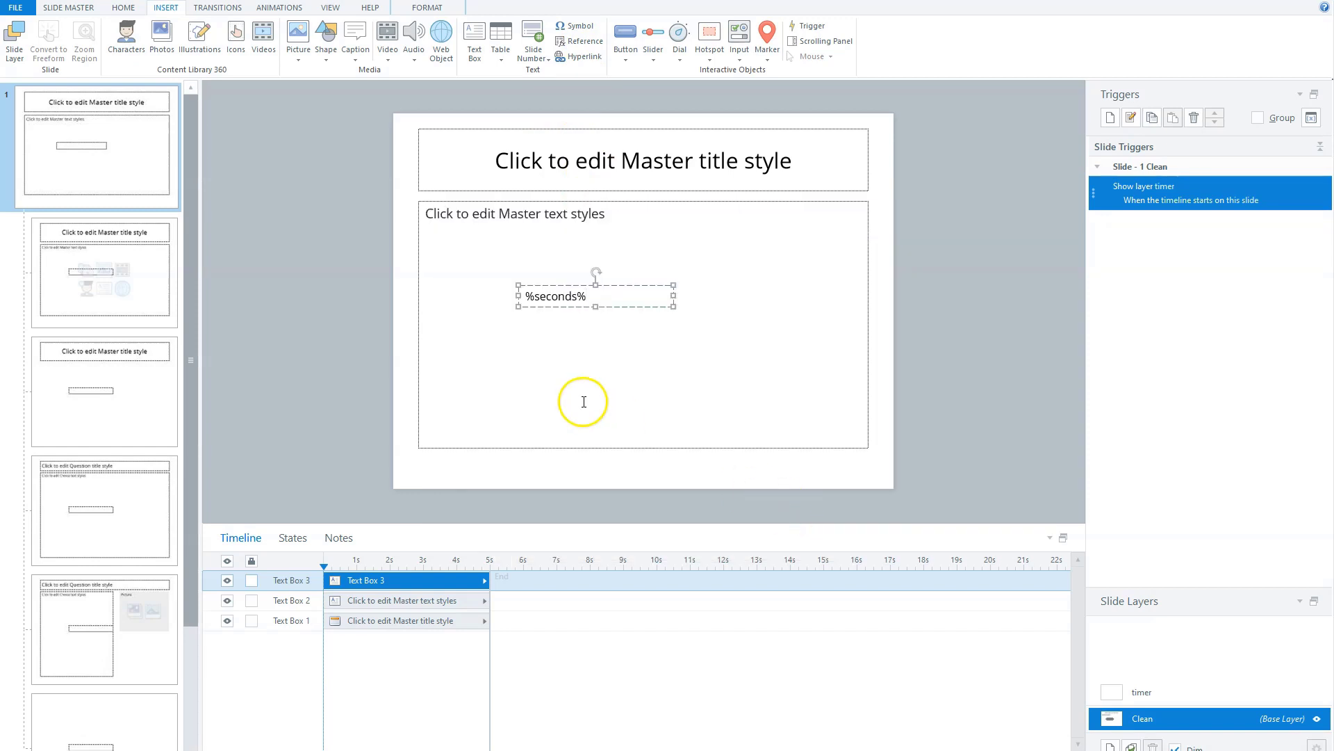
Close the slide master view and open slide 1.1 of the Countdown scene for editing
{"action": "left_click", "coordinate": [86, 14]}
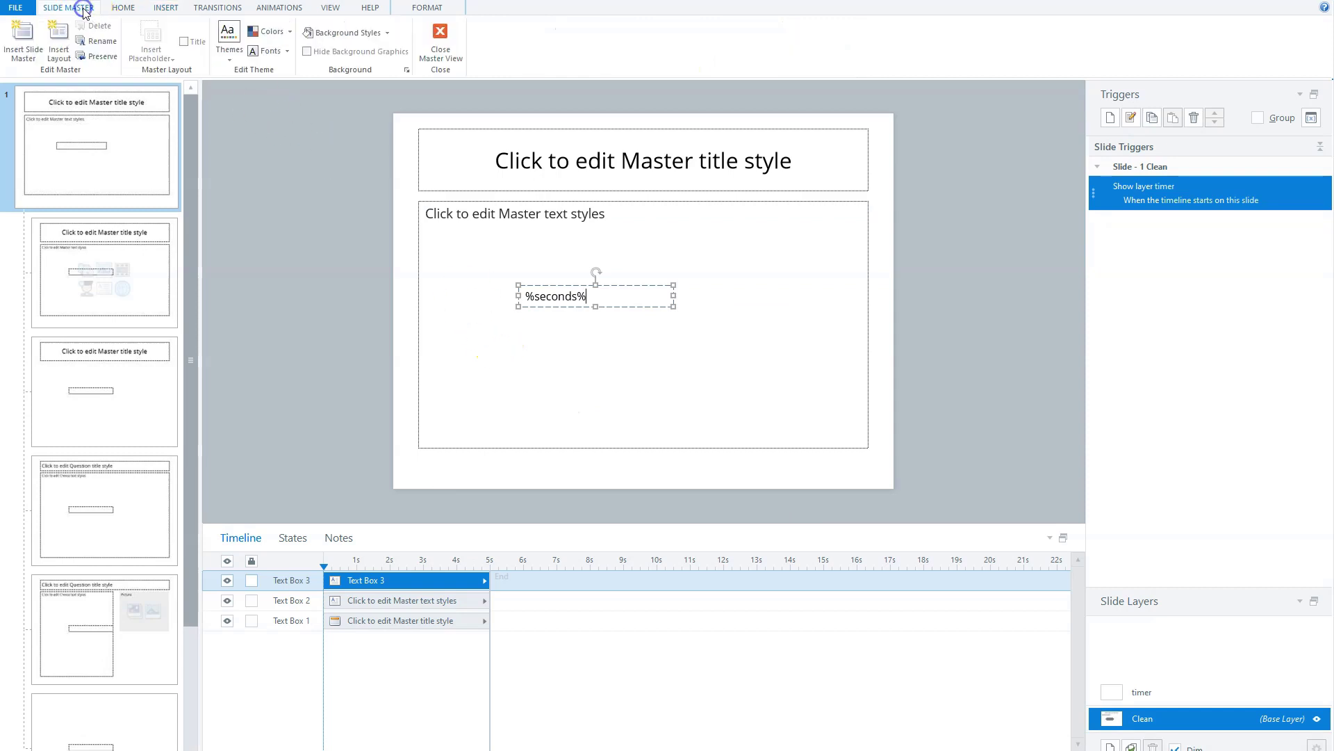
{"action": "left_click", "coordinate": [440, 49]}
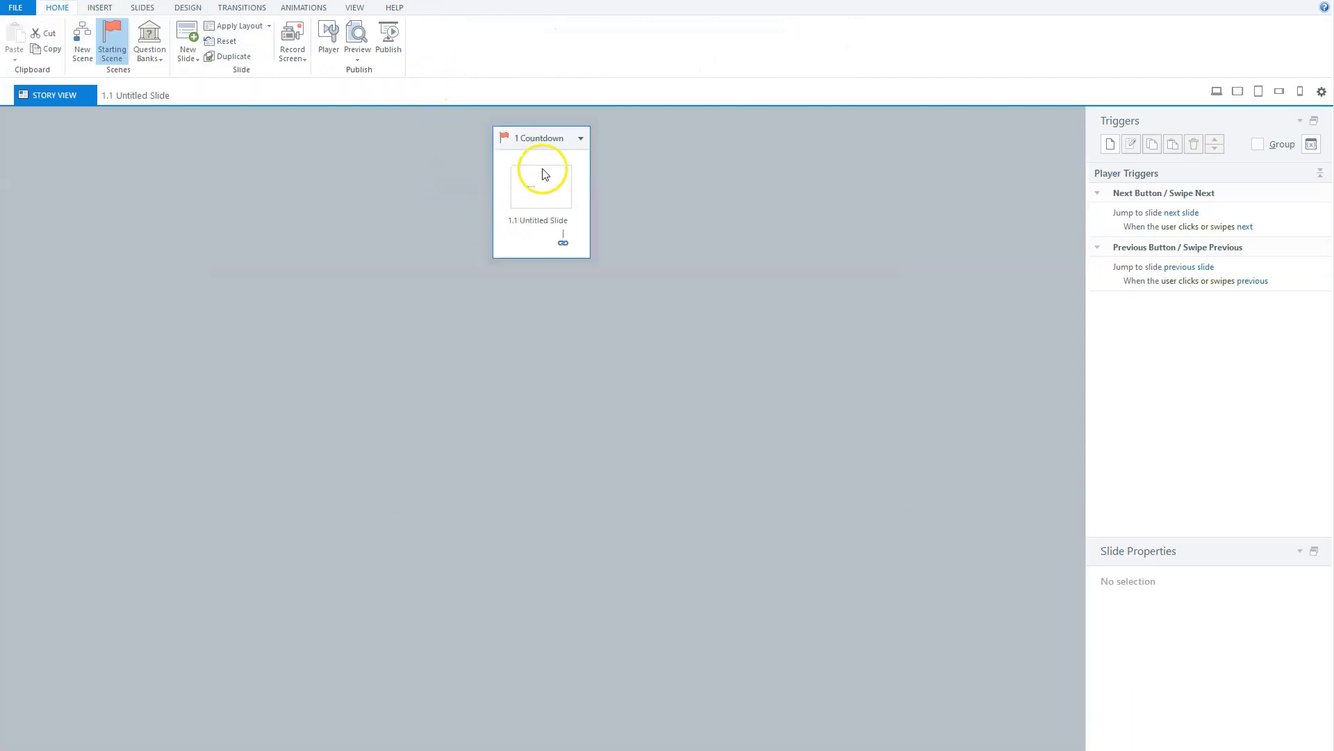
{"action": "left_click", "coordinate": [551, 191]}
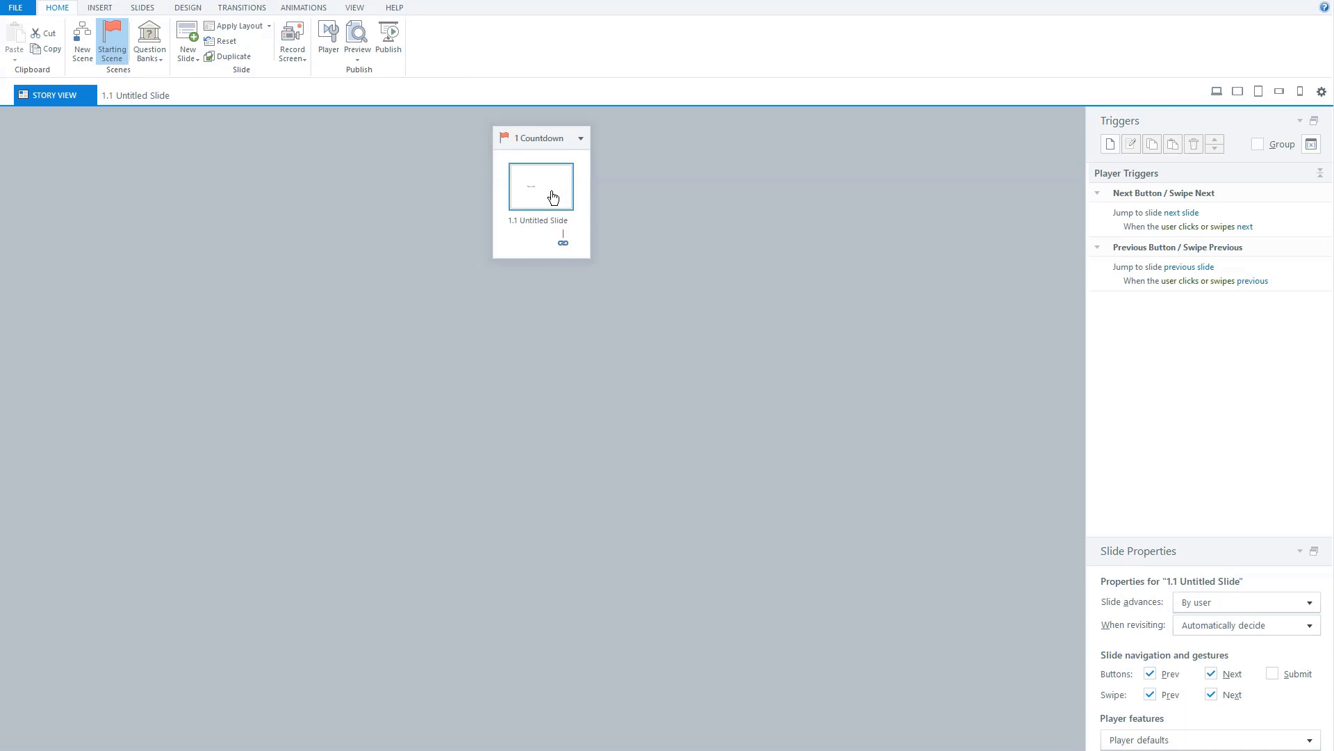
{"action": "double_click", "coordinate": [549, 200]}
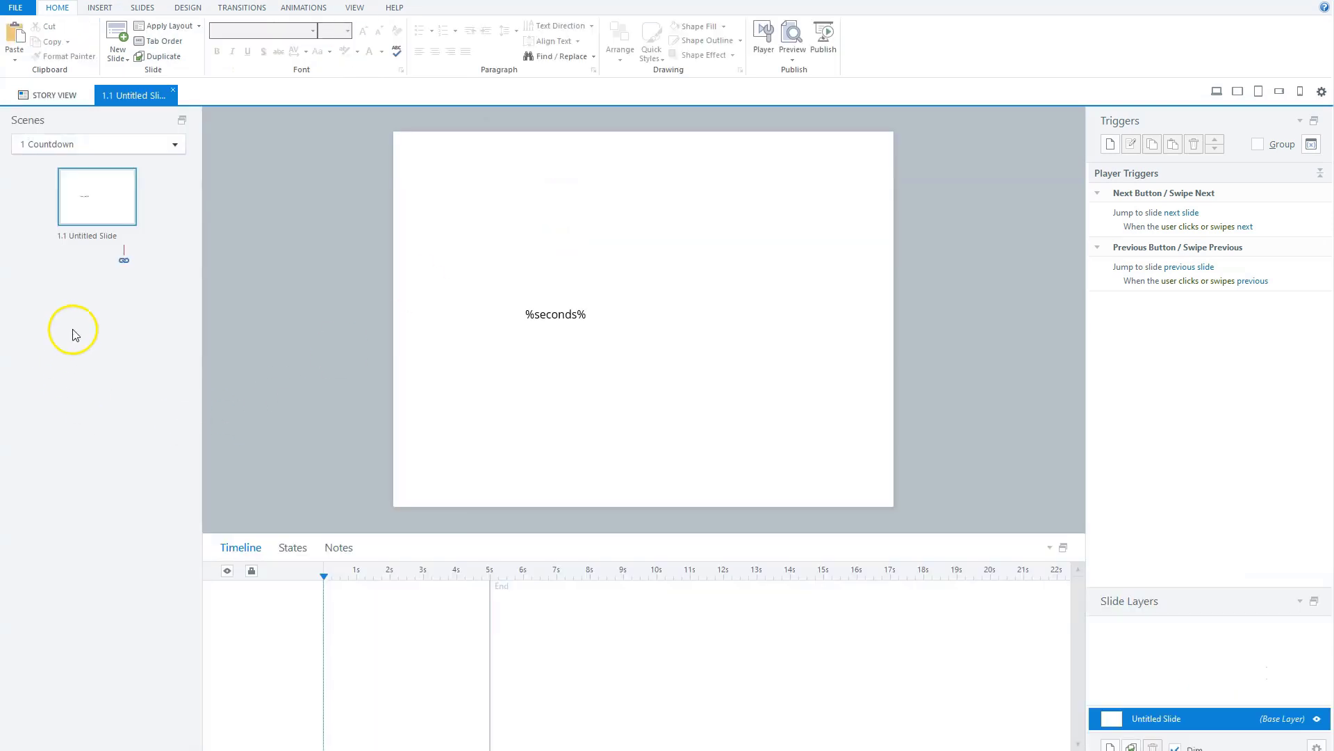
Add a second slide to the Countdown scene using the Blank basic layout
{"action": "left_click", "coordinate": [122, 60]}
{"action": "mouse_move", "coordinate": [84, 105]}
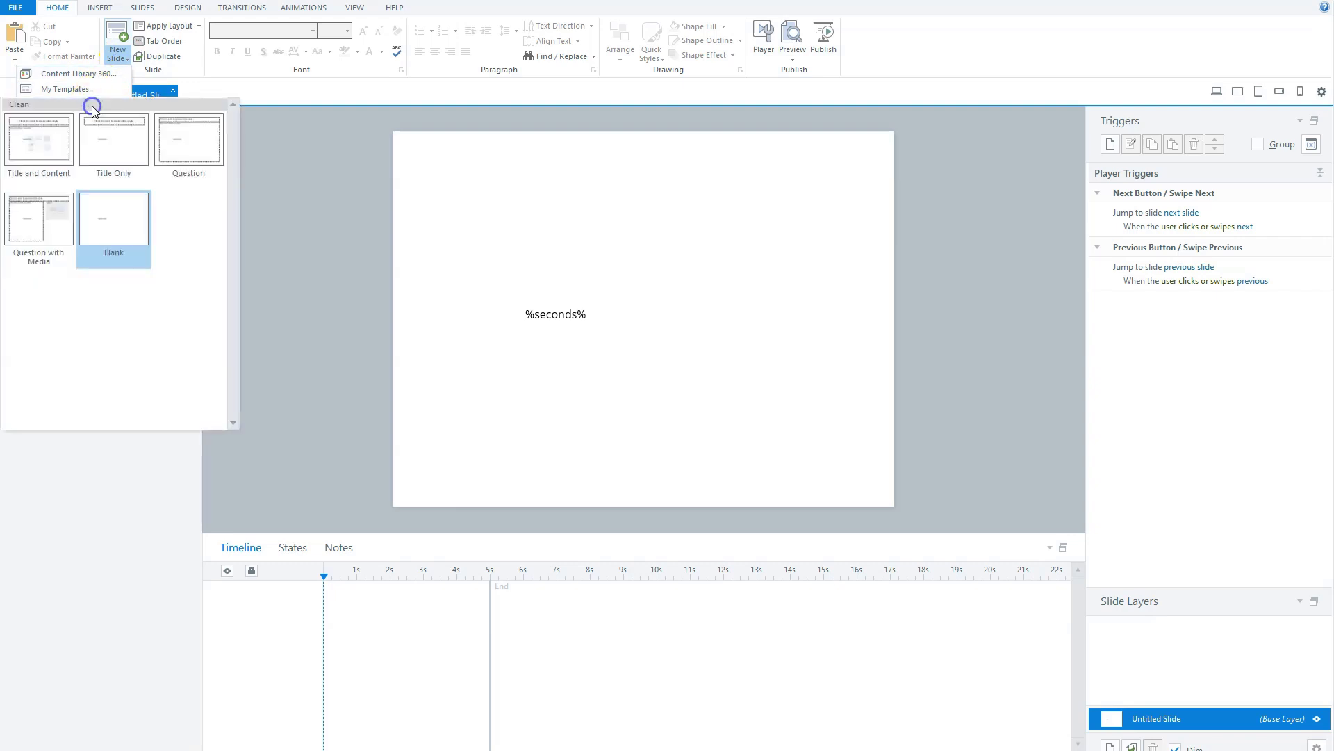
{"action": "left_click", "coordinate": [111, 240]}
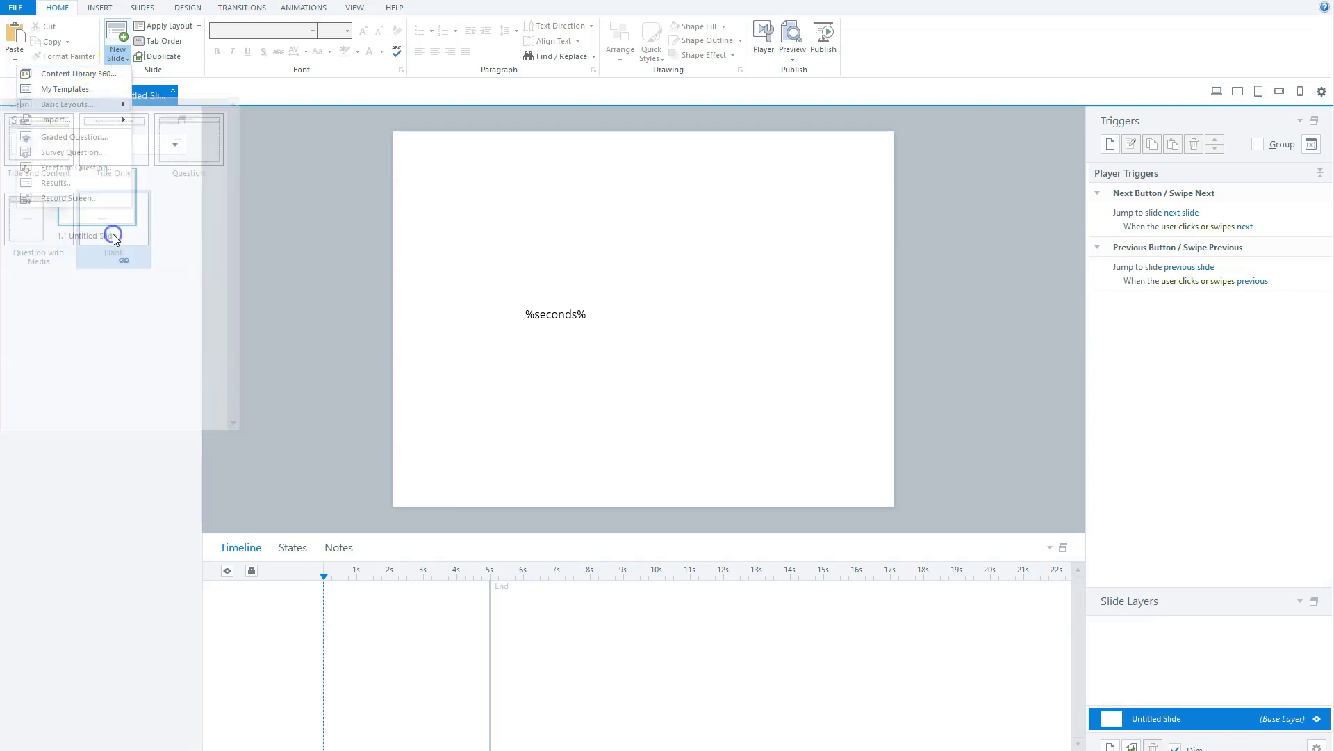
Preview the Countdown slides, going to the second slide and back to check that the timer keeps counting across slides
{"action": "left_click", "coordinate": [794, 62]}
{"action": "left_click", "coordinate": [765, 89]}
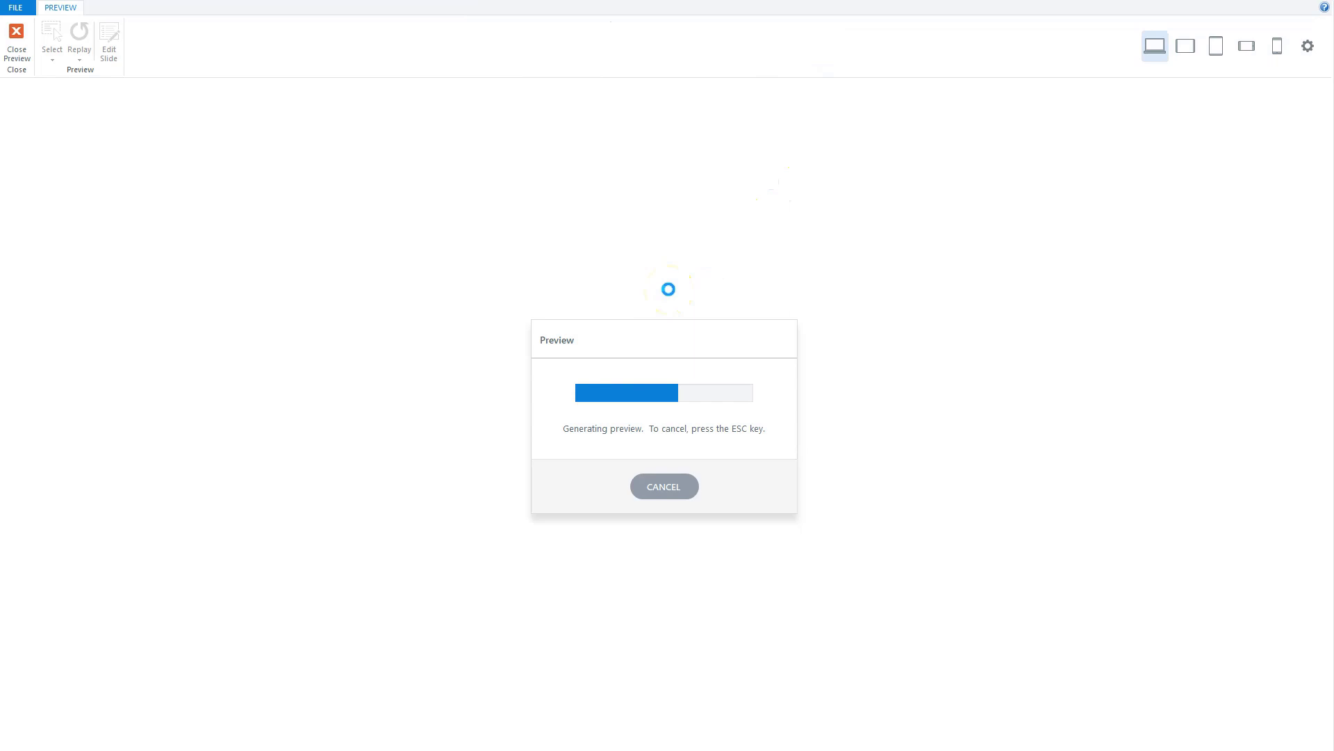
{"action": "left_click", "coordinate": [686, 314]}
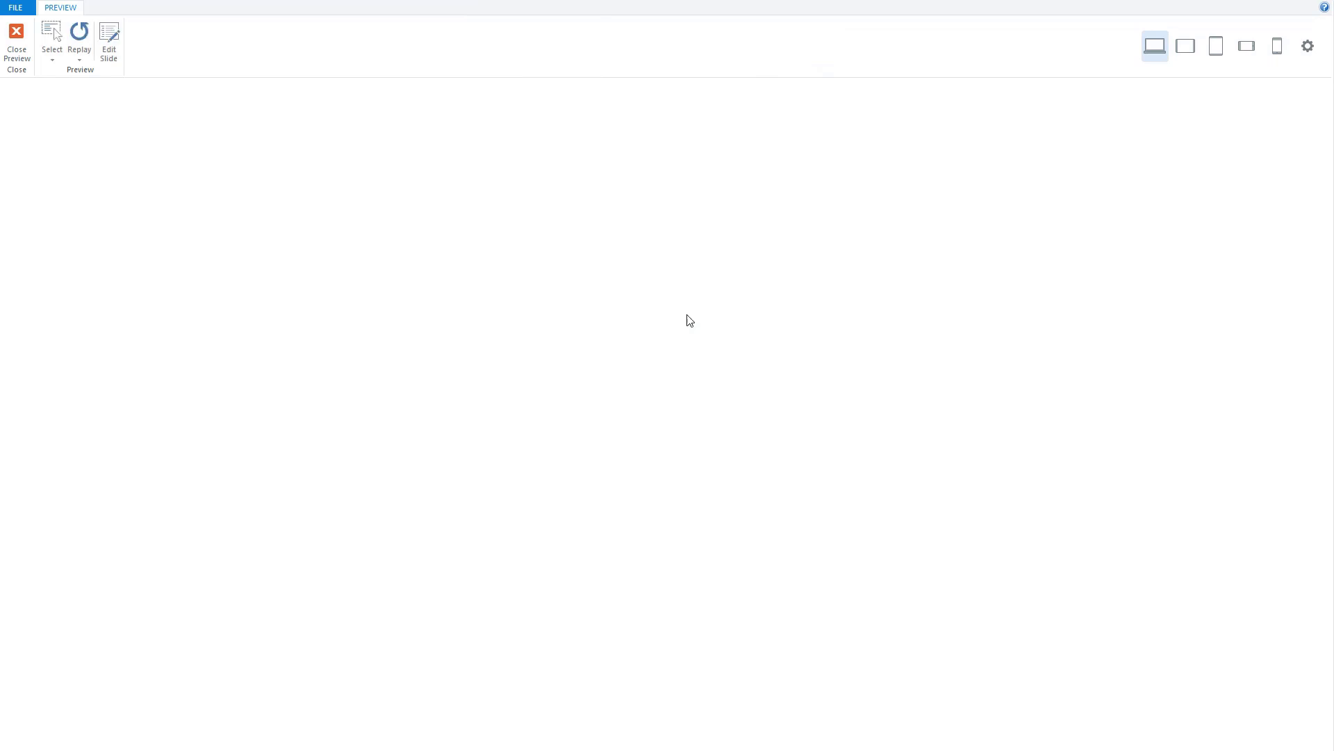
{"action": "left_click", "coordinate": [696, 314]}
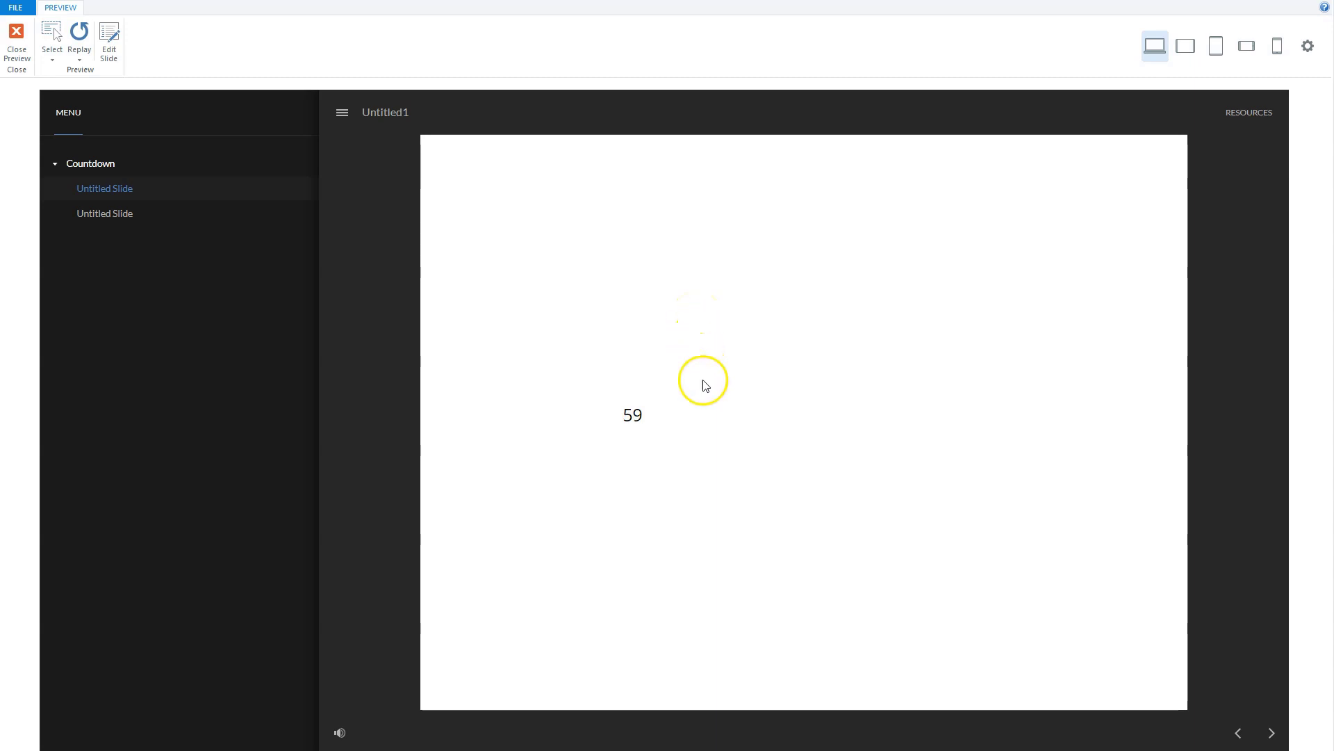
{"action": "left_click", "coordinate": [1268, 736]}
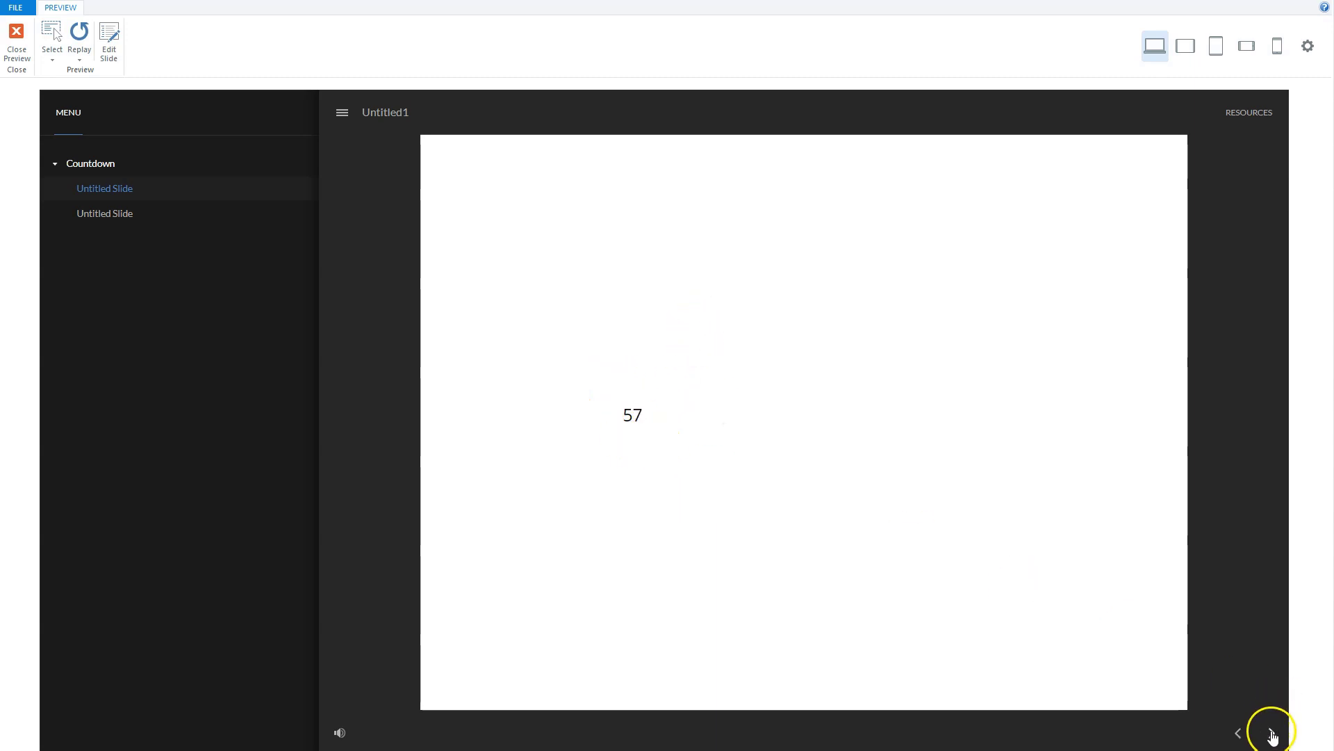
{"action": "left_click", "coordinate": [623, 434]}
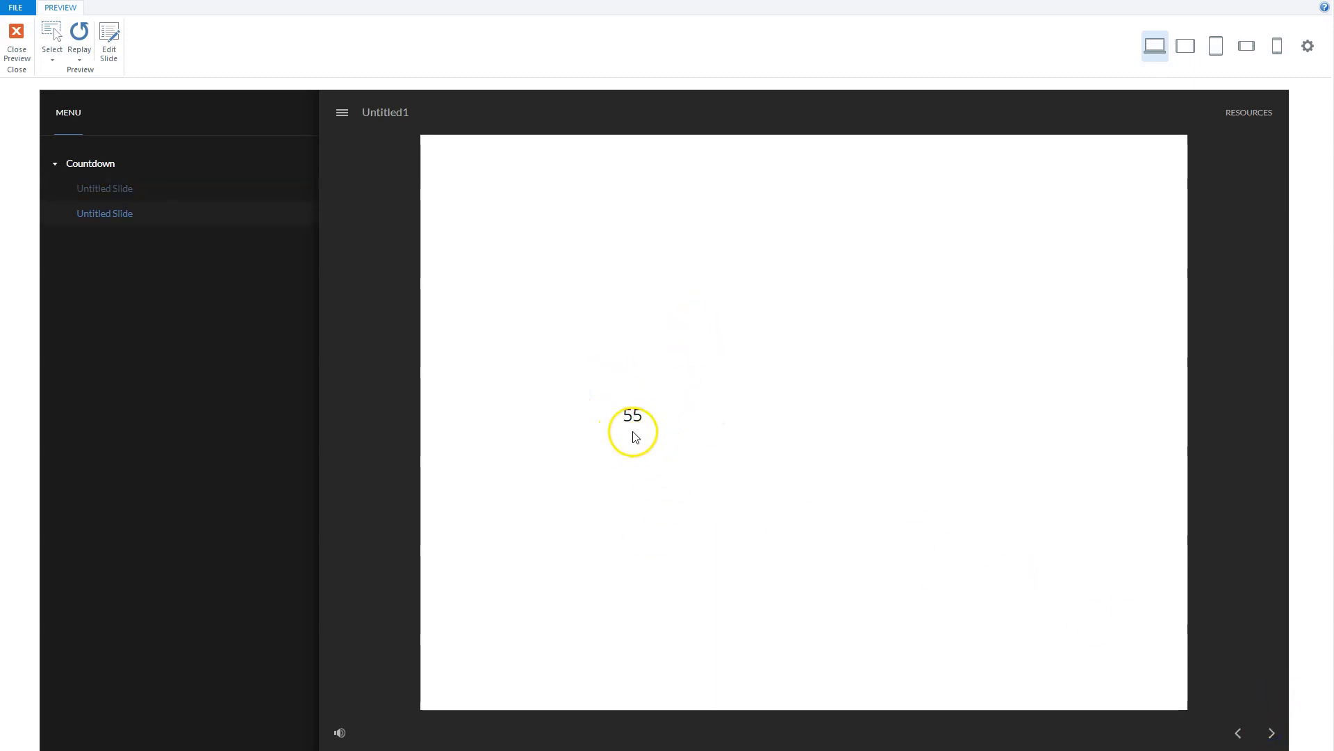
{"action": "left_click", "coordinate": [1235, 733]}
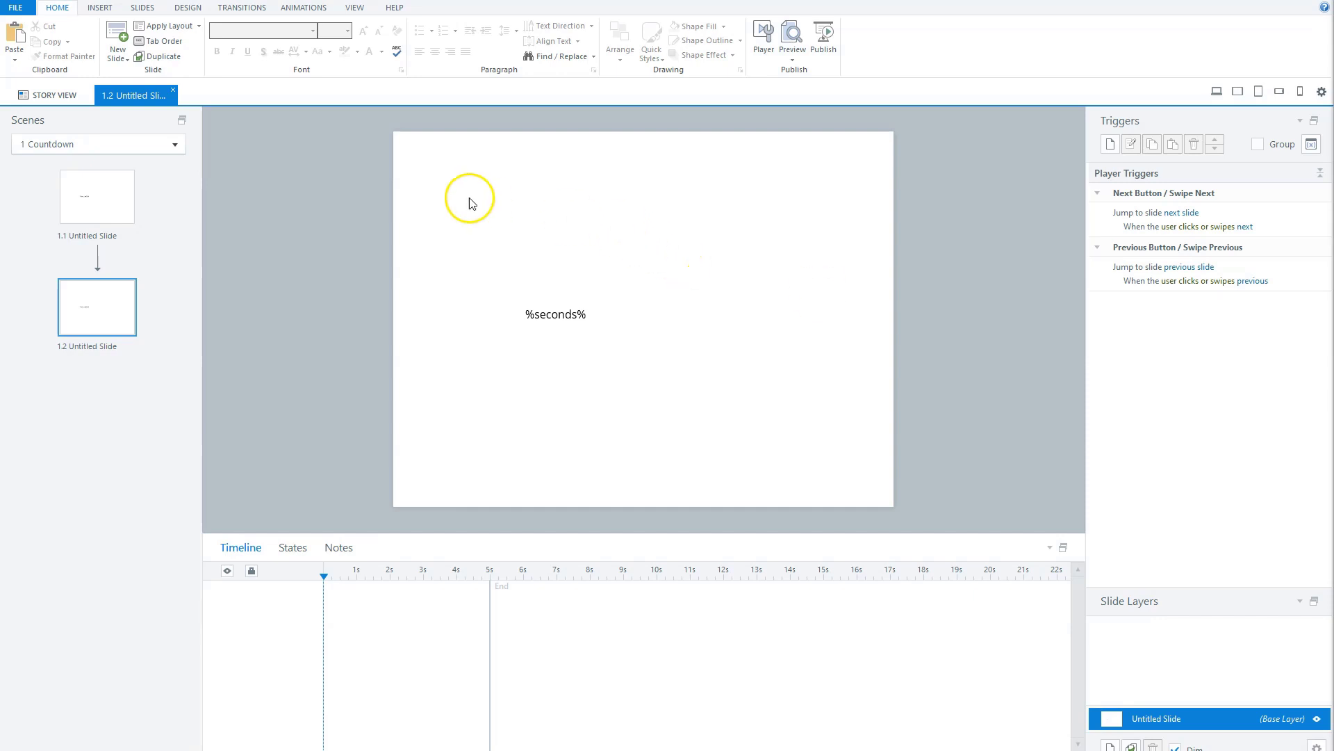
Reopen the slide master view and select the timer layer on the Clean master
{"action": "left_click", "coordinate": [355, 8]}
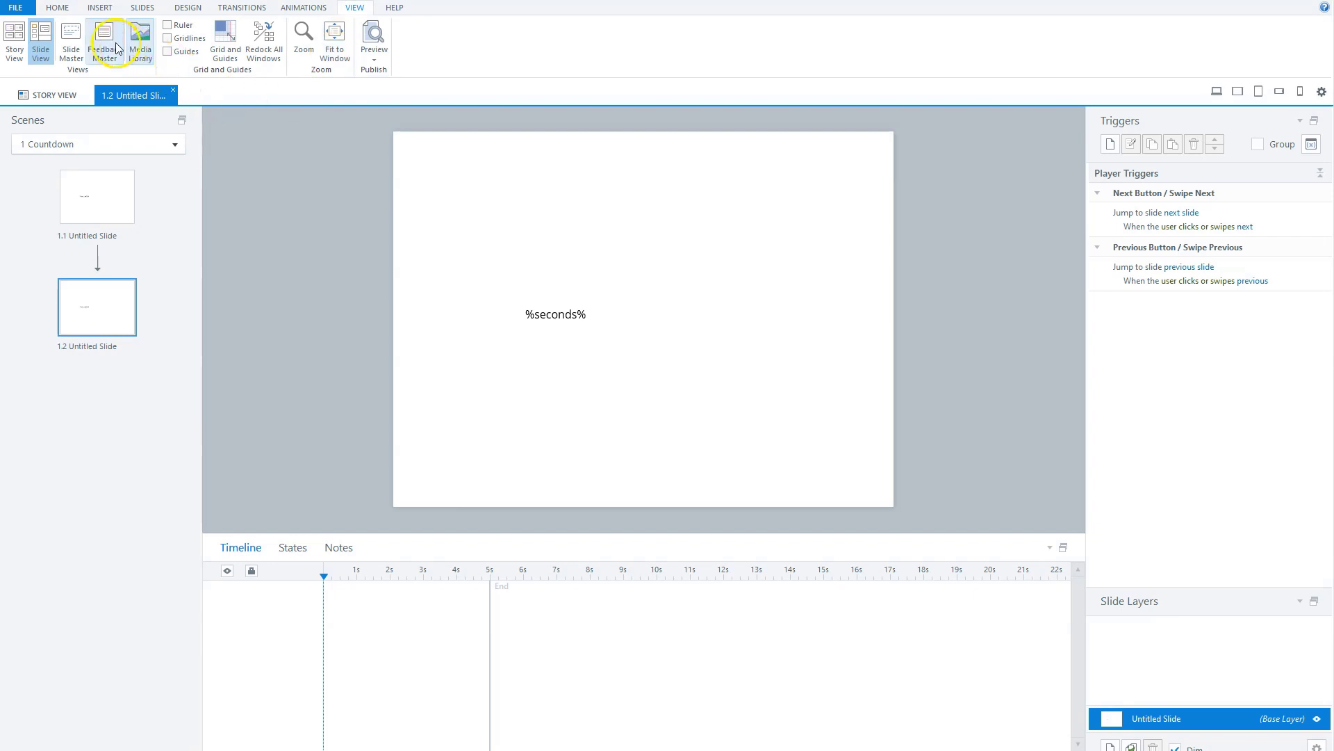
{"action": "left_click", "coordinate": [69, 46]}
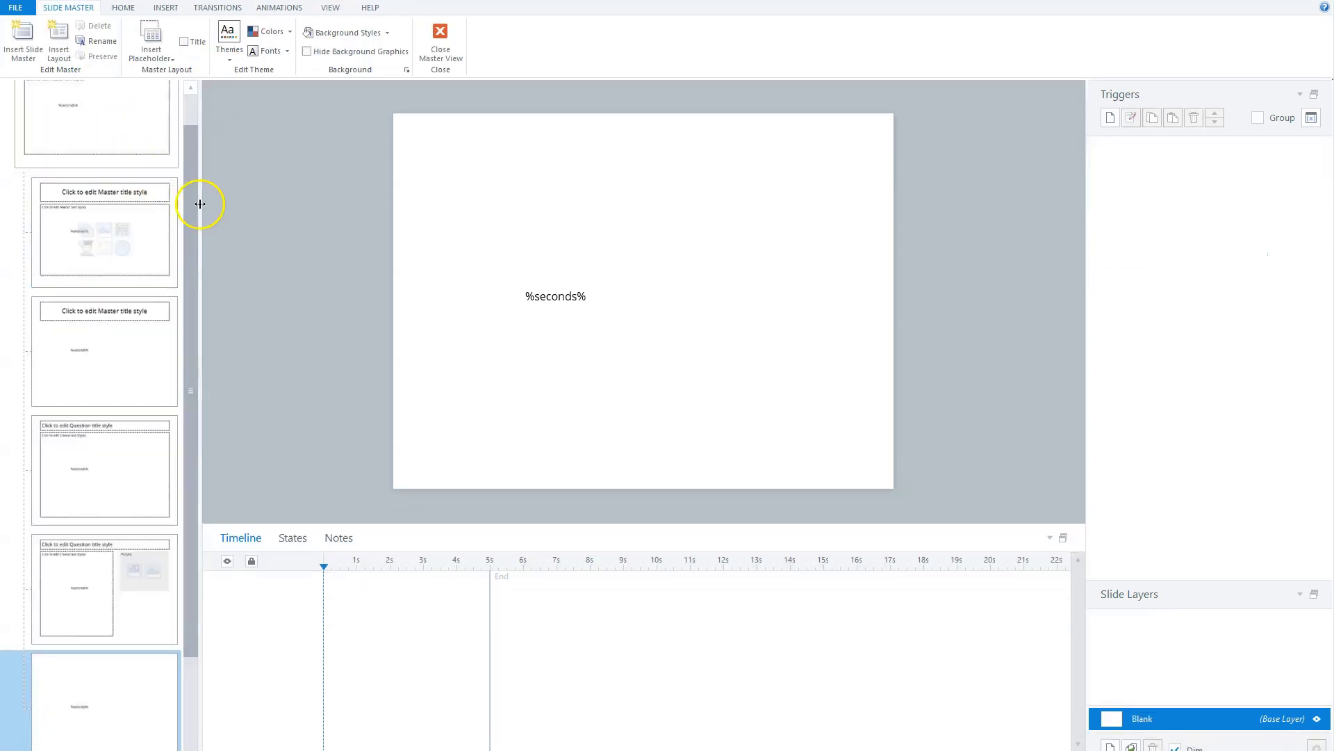
{"action": "left_click_drag", "start_coordinate": [196, 202], "coordinate": [195, 137]}
{"action": "left_click", "coordinate": [109, 122]}
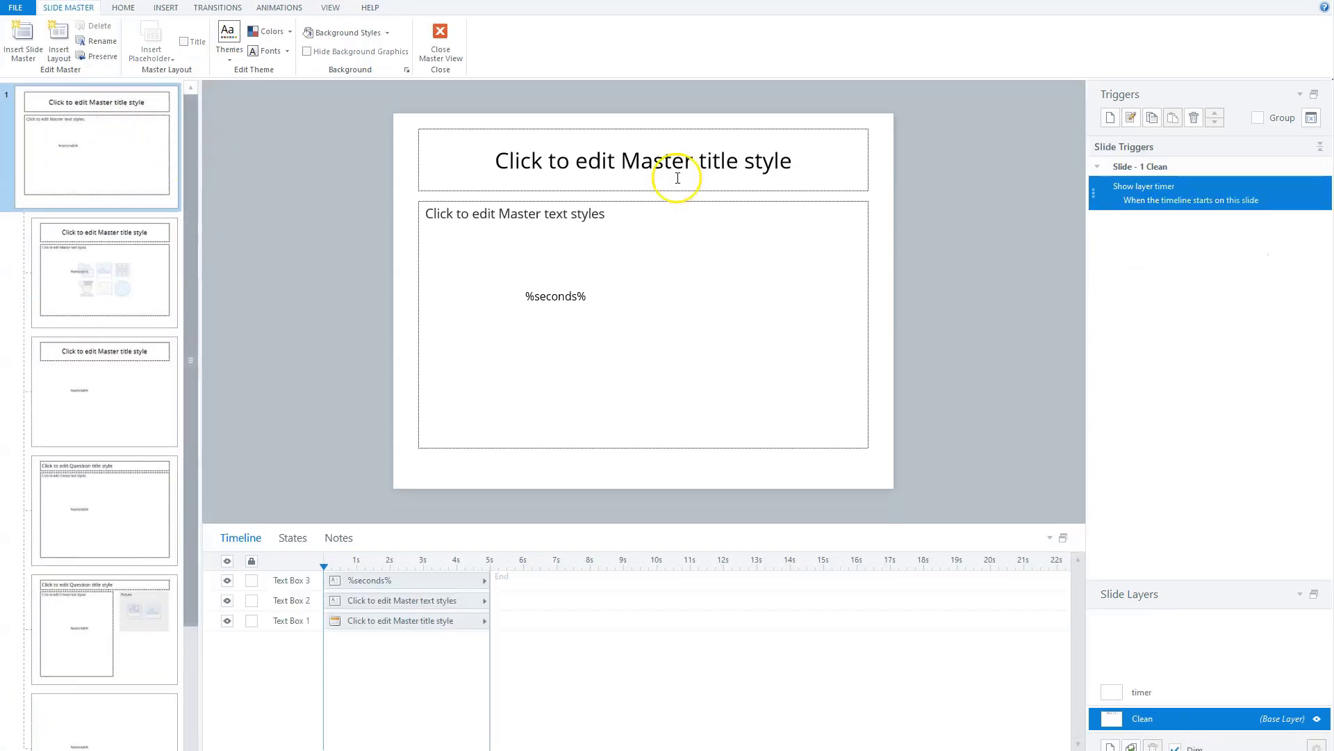
{"action": "left_click", "coordinate": [1178, 691]}
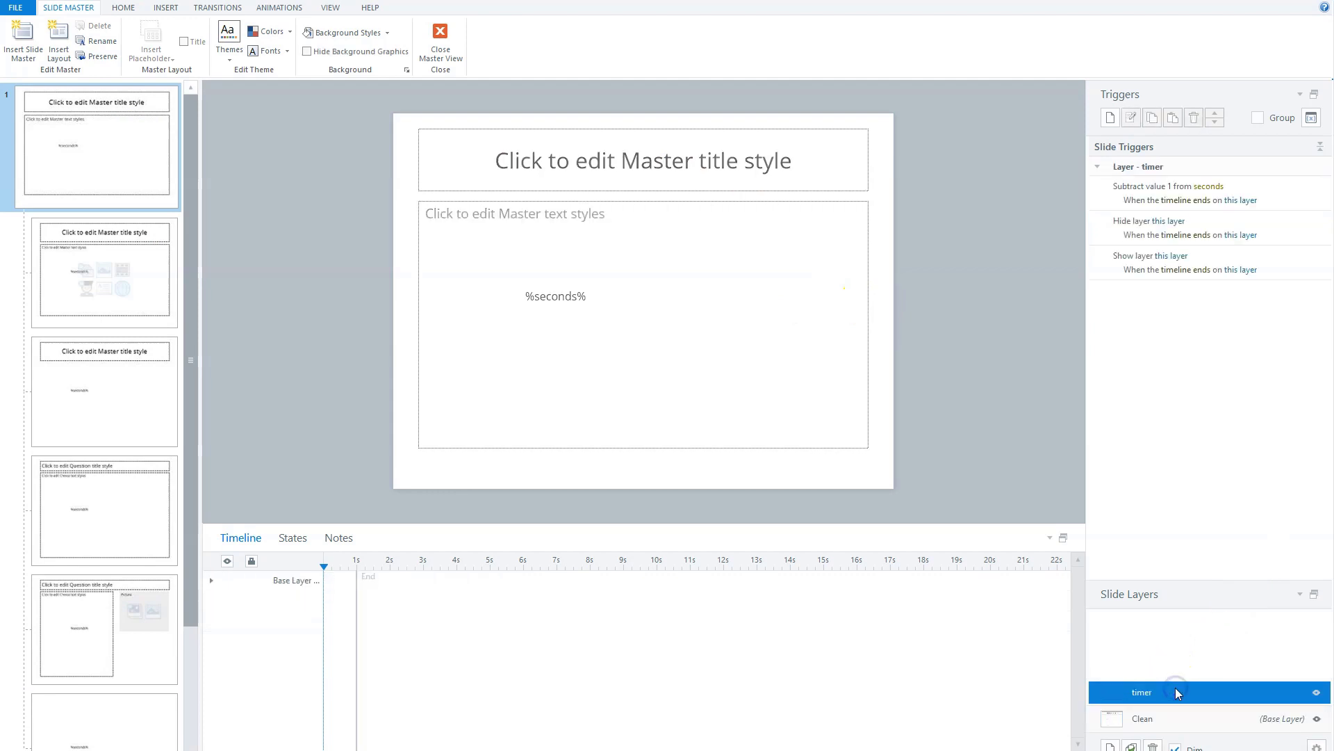
{"action": "left_click", "coordinate": [1171, 419]}
Create a timer layer trigger that subtracts 1 from the minutes variable when the timeline ends on this layer
{"action": "left_click", "coordinate": [1111, 117]}
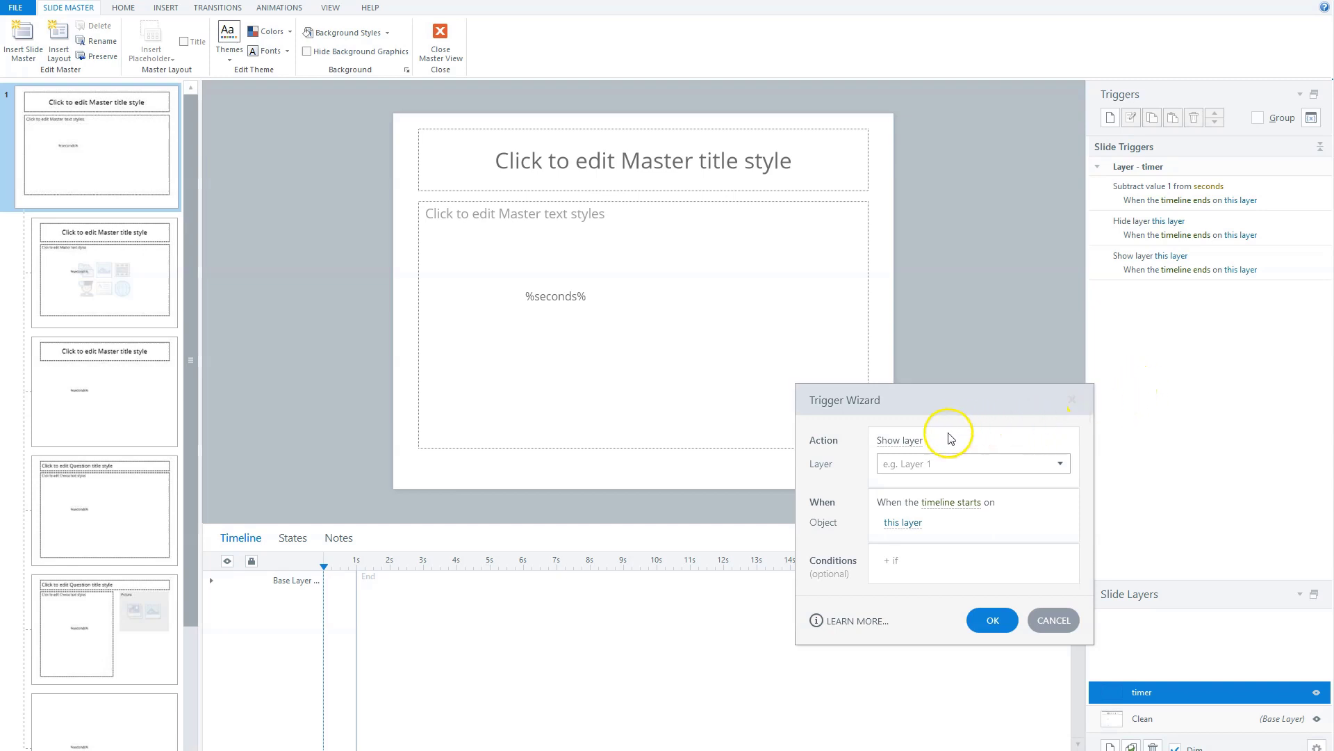
{"action": "left_click", "coordinate": [907, 441]}
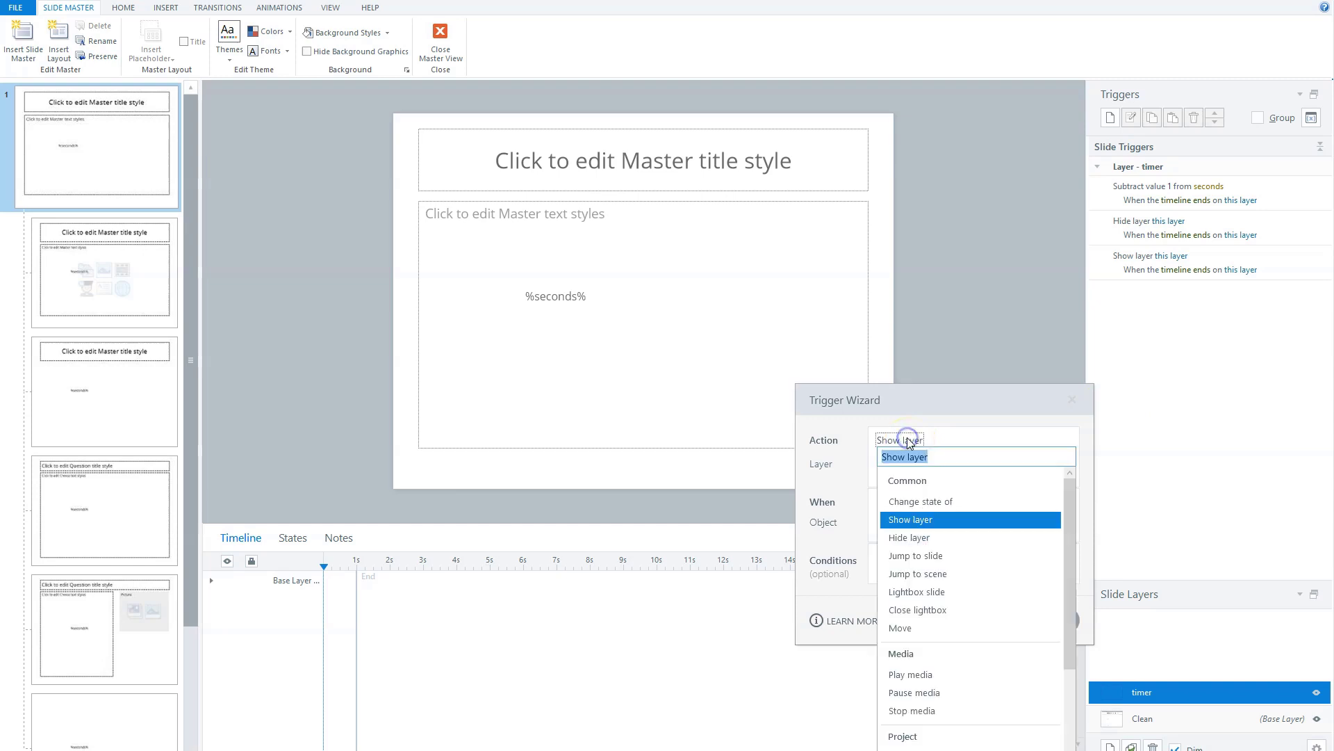
{"action": "scroll", "coordinate": [915, 655], "scroll_direction": "down", "scroll_amount": 3}
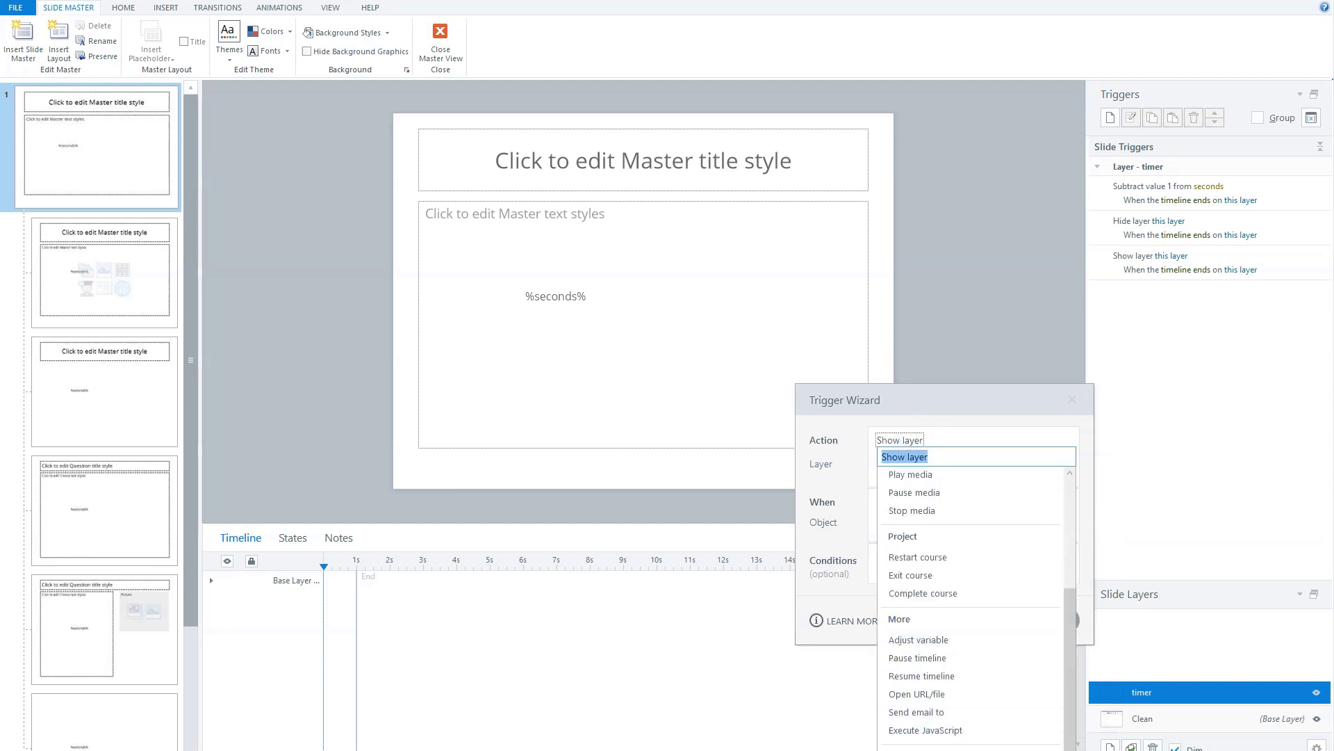
{"action": "left_click", "coordinate": [925, 639]}
{"action": "left_click", "coordinate": [891, 467]}
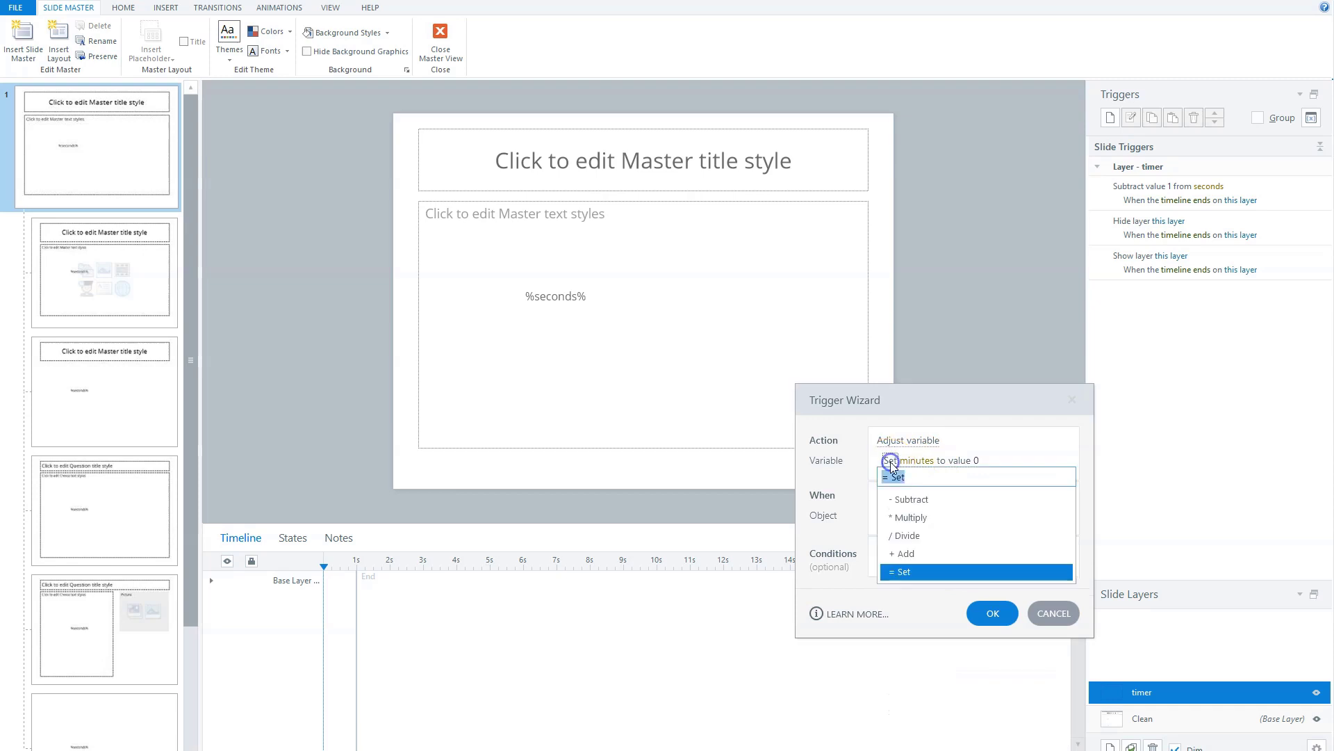
{"action": "left_click", "coordinate": [901, 495]}
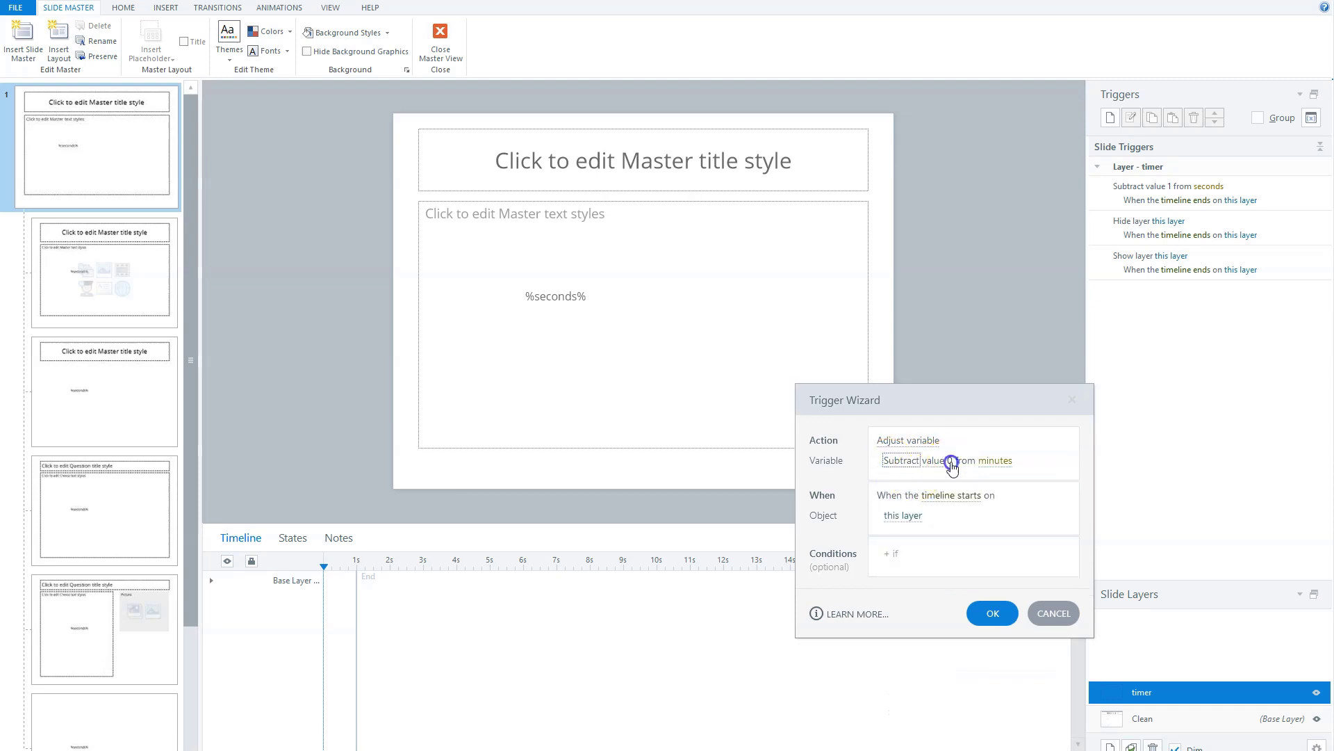
{"action": "left_click", "coordinate": [950, 461]}
{"action": "left_click", "coordinate": [951, 462]}
{"action": "left_click", "coordinate": [952, 496]}
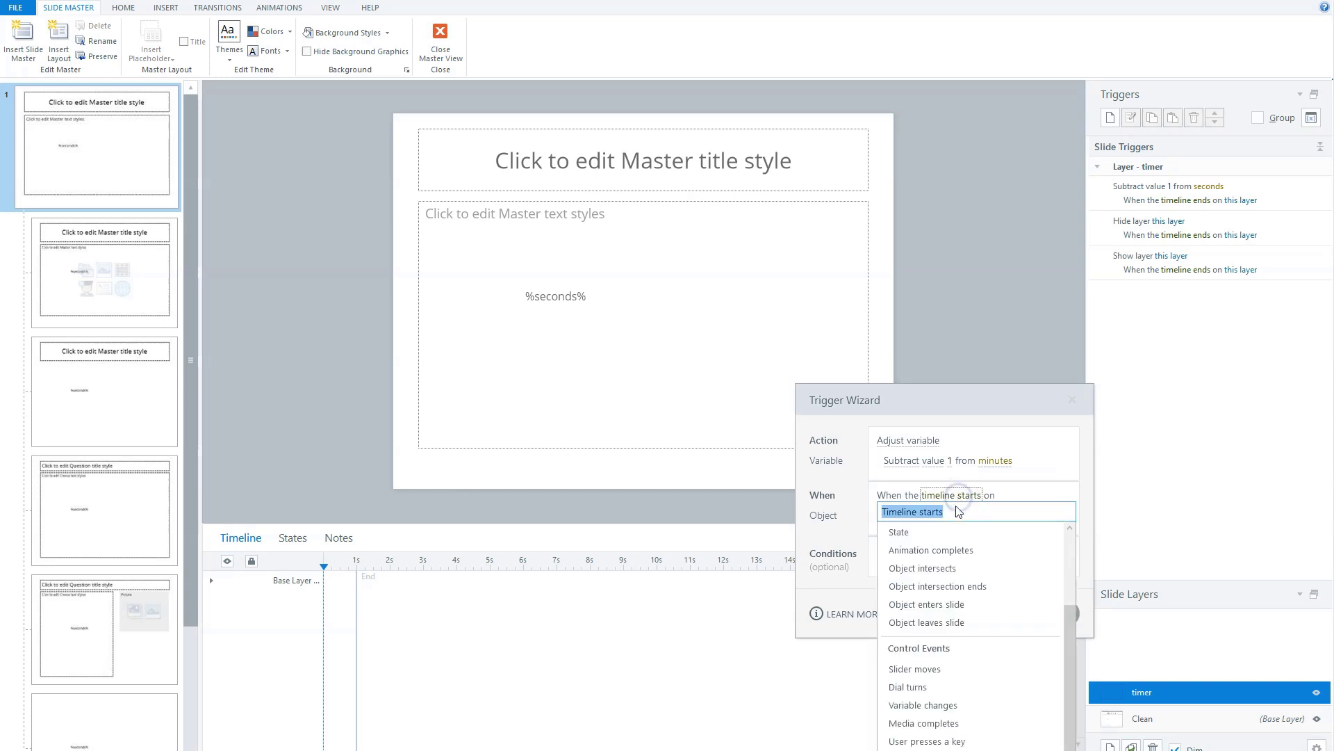
{"action": "scroll", "coordinate": [956, 738], "scroll_direction": "down", "scroll_amount": 1}
{"action": "left_click", "coordinate": [938, 735]}
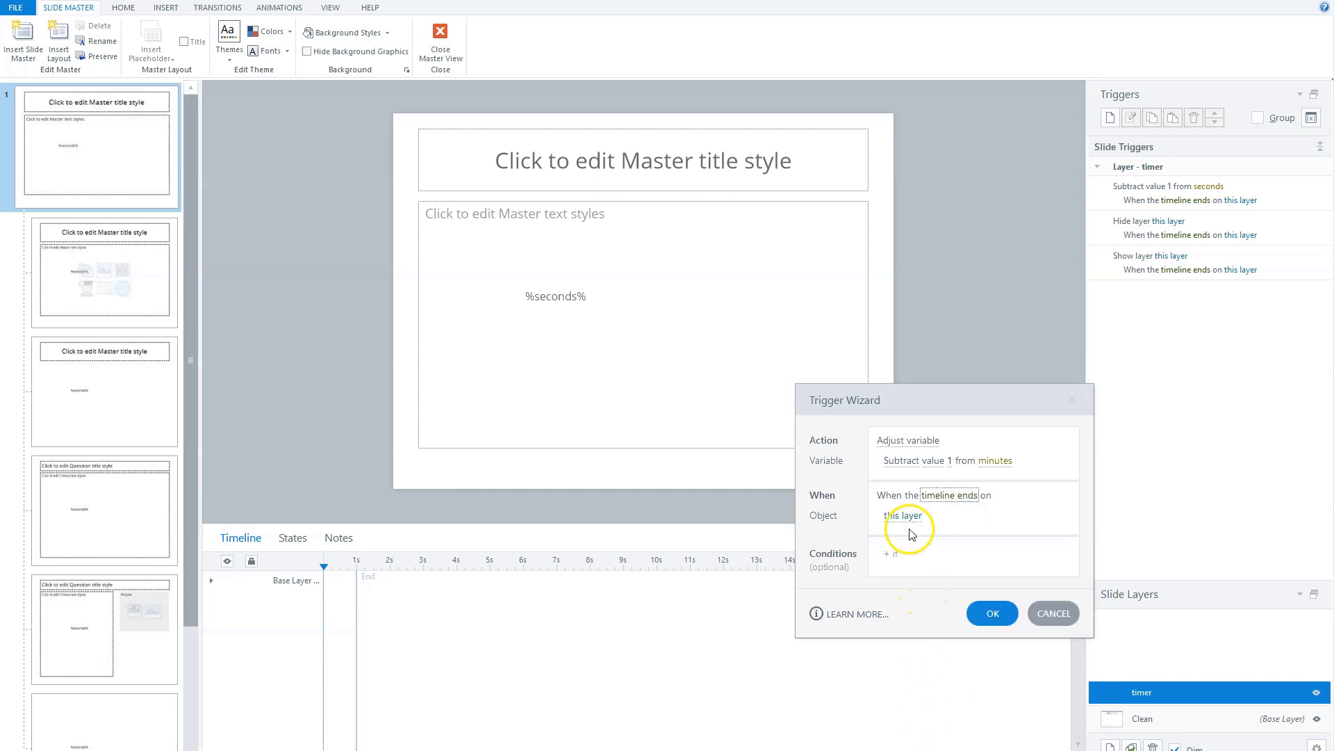
Add the condition that seconds is less than 0 to the minutes trigger and save it
{"action": "left_click", "coordinate": [895, 554]}
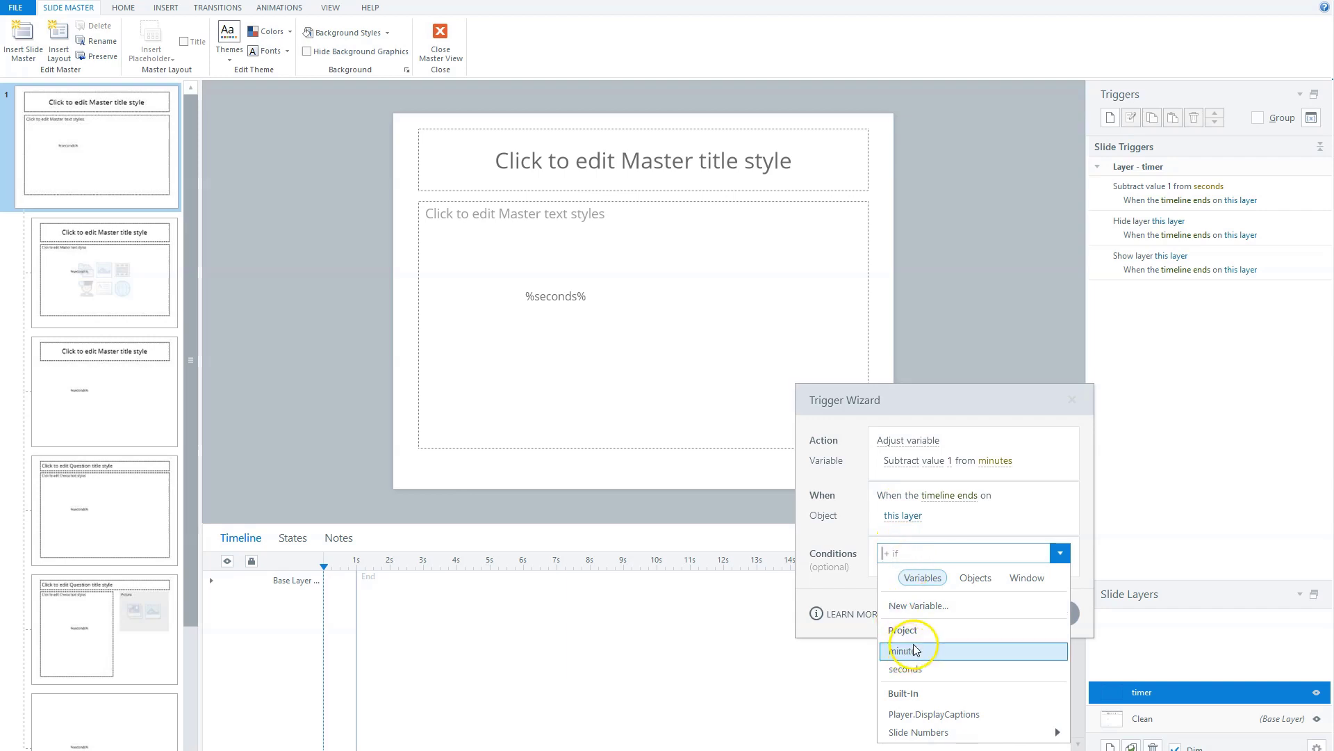
{"action": "left_click", "coordinate": [914, 669]}
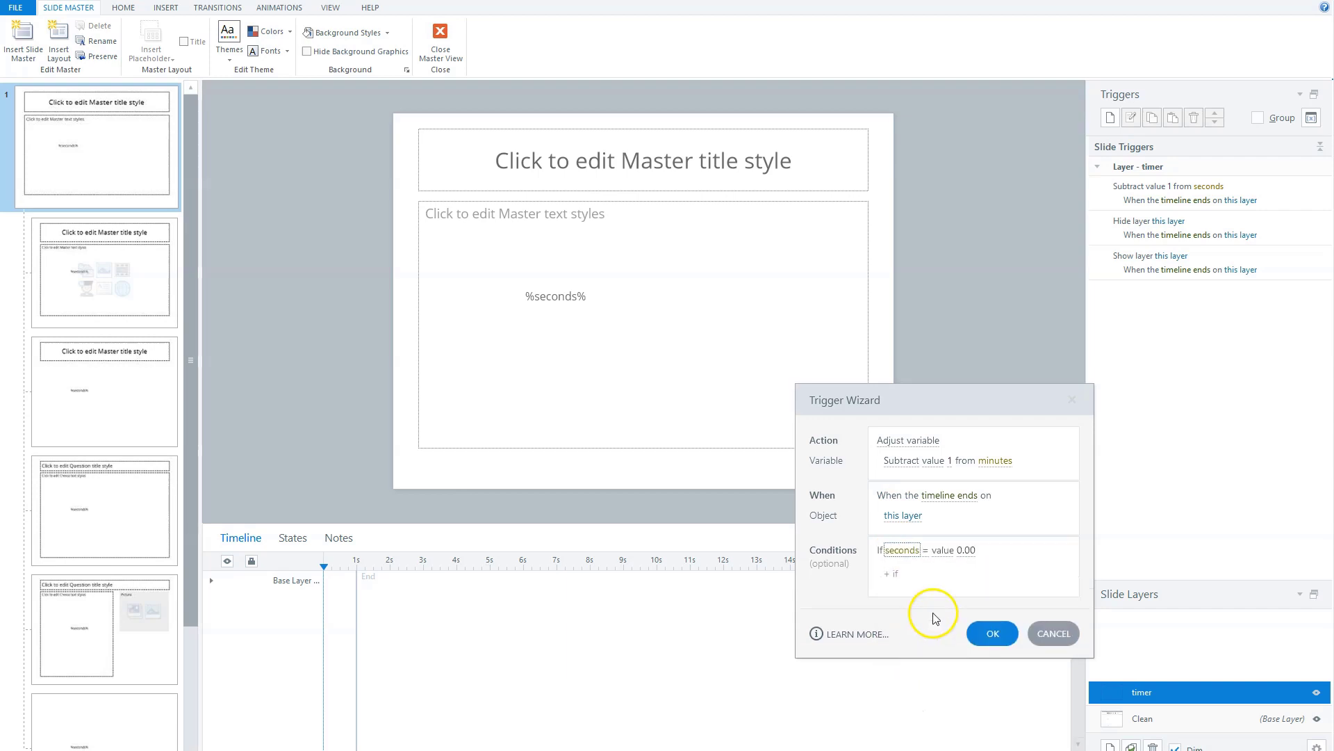
{"action": "left_click", "coordinate": [930, 551]}
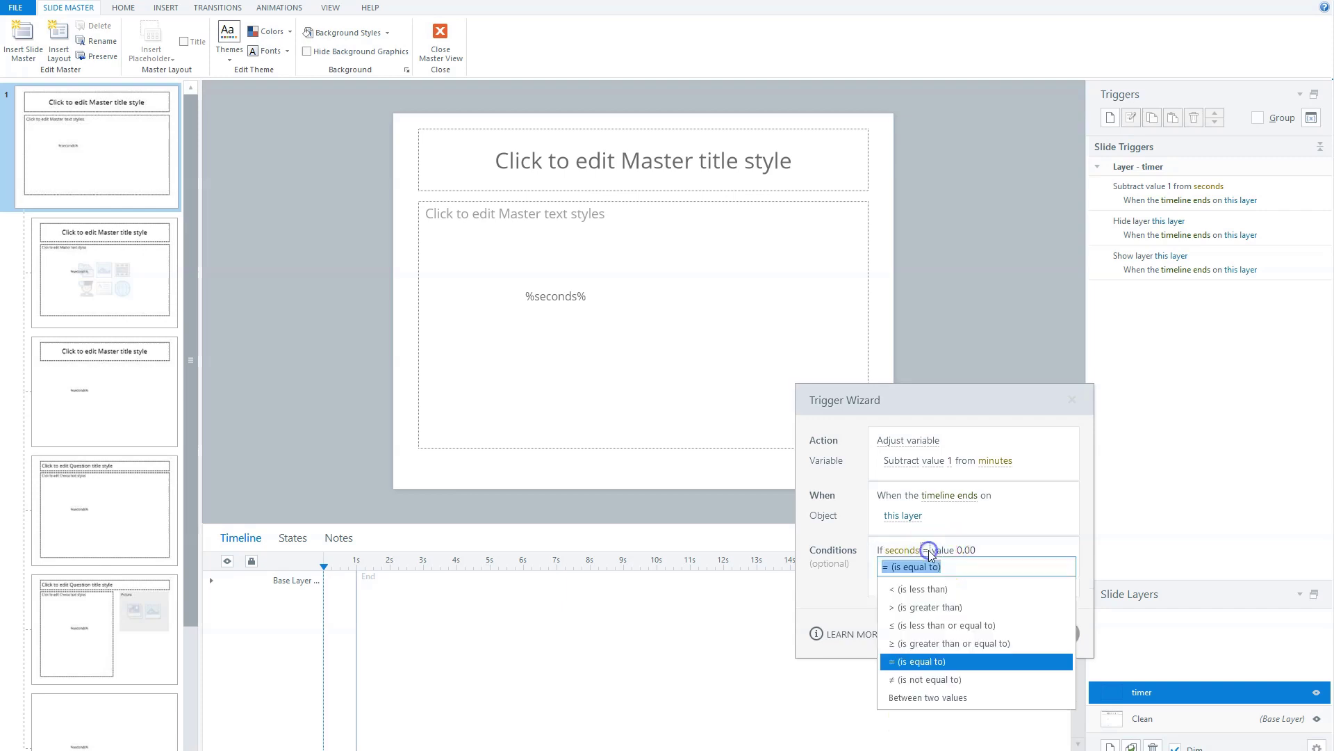
{"action": "left_click", "coordinate": [917, 588]}
{"action": "left_click", "coordinate": [986, 633]}
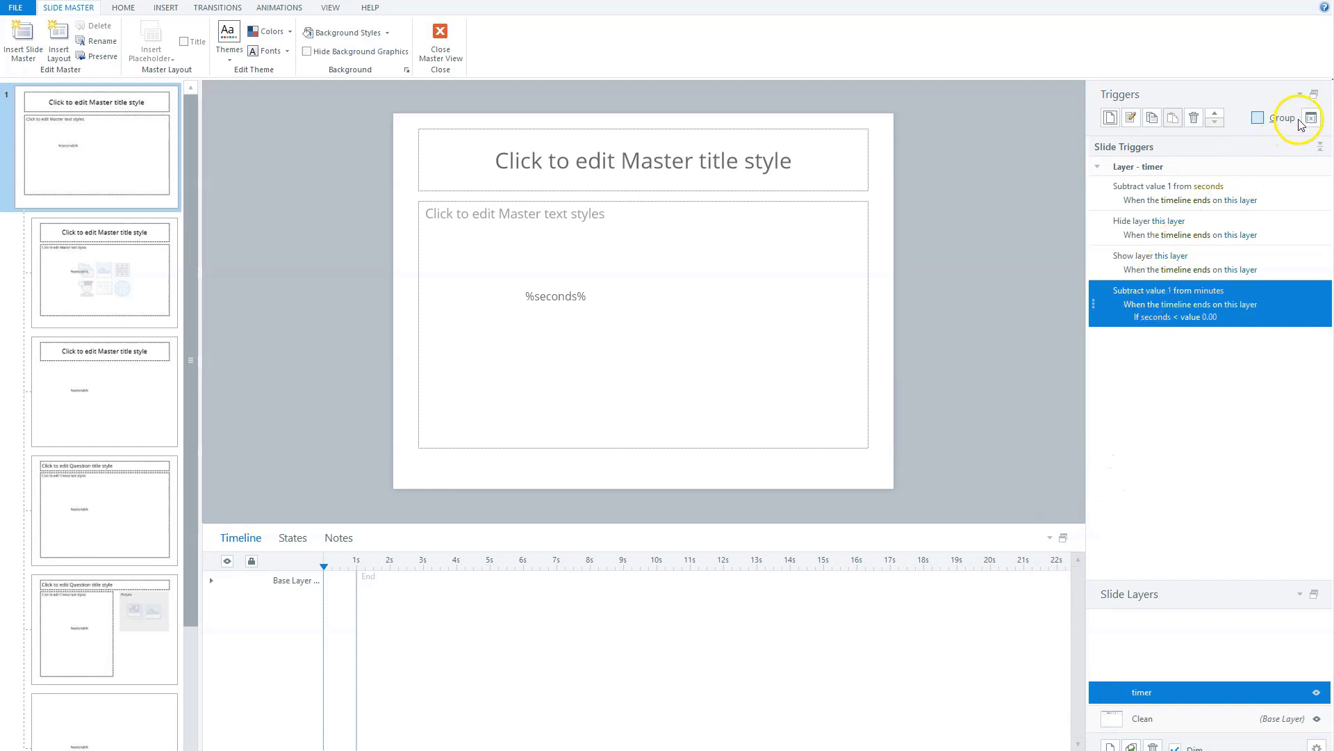
Reorder the timer layer's triggers so the minutes subtraction sits directly below the seconds subtraction
{"action": "left_click", "coordinate": [1214, 114]}
{"action": "left_click", "coordinate": [1215, 114]}
{"action": "left_click", "coordinate": [1215, 114]}
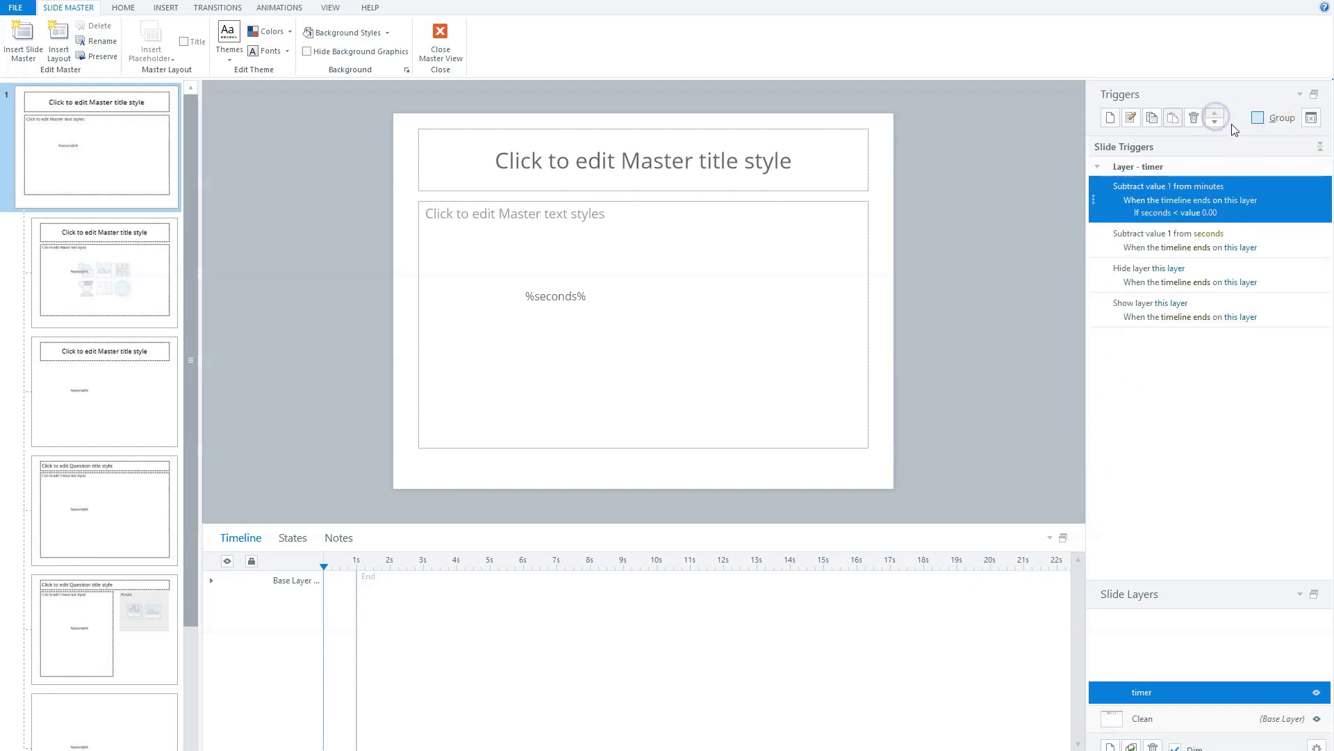
{"action": "left_click", "coordinate": [1216, 122]}
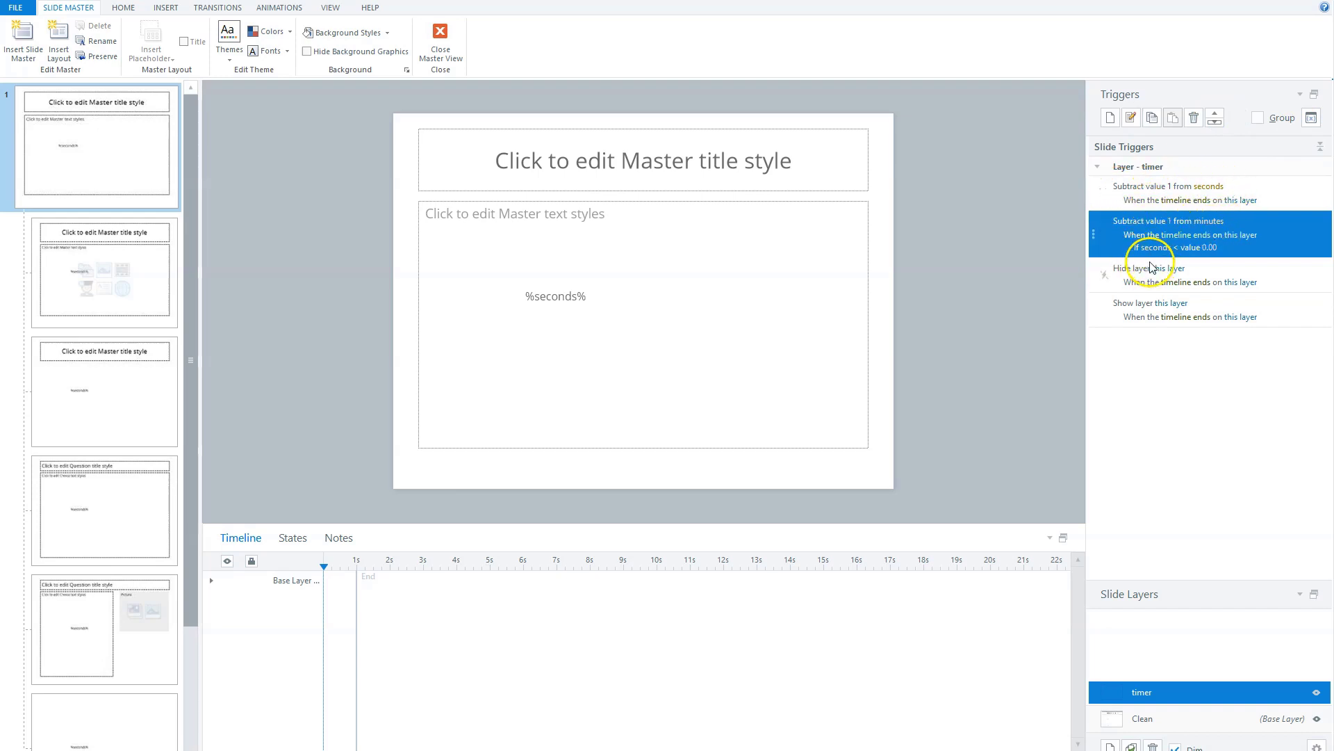
{"action": "left_click", "coordinate": [1190, 327]}
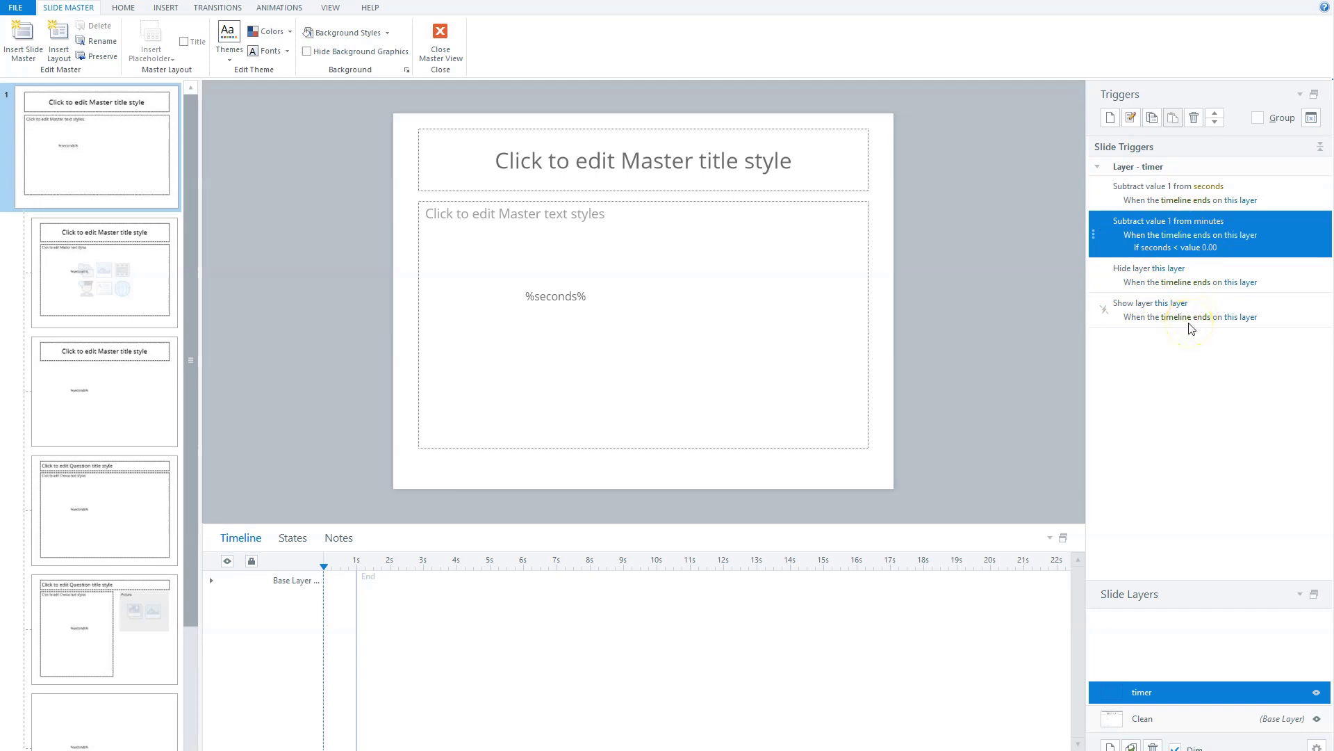
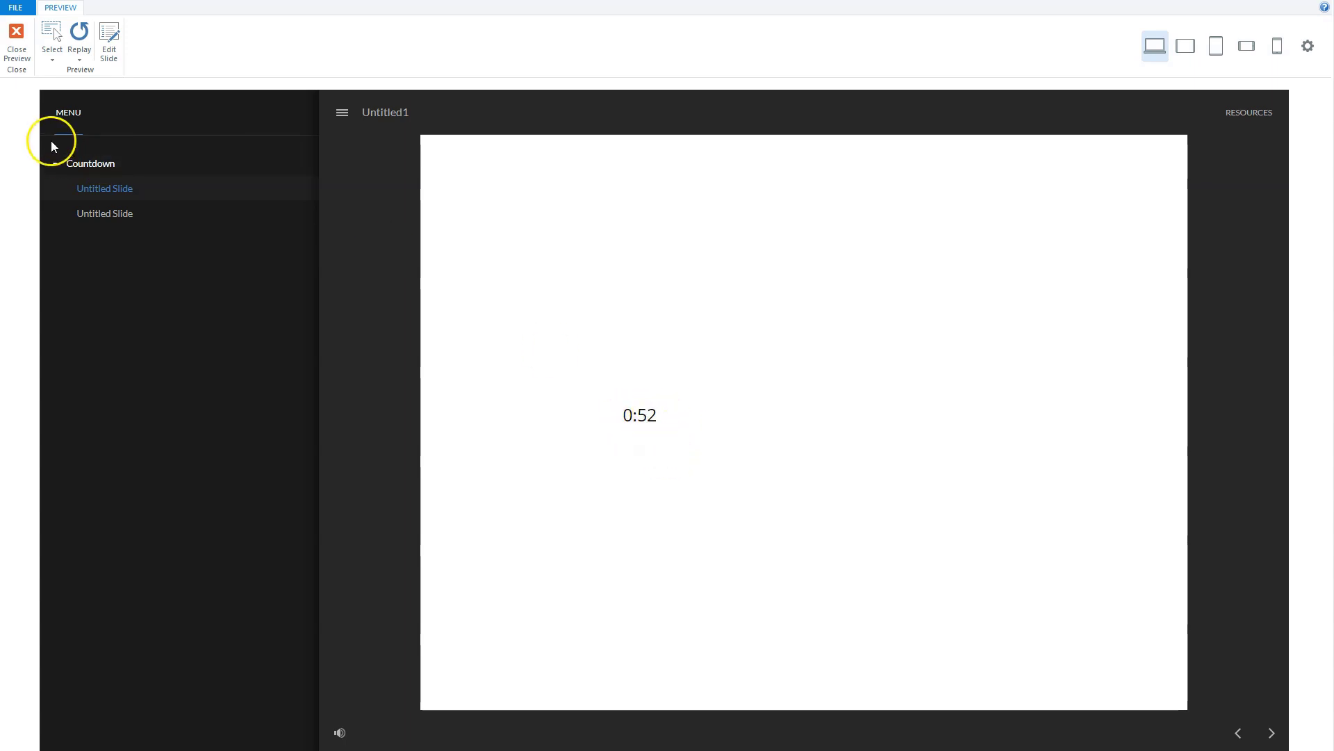
Close the preview and set the project variables' default values to 1 for minutes and 10 for seconds
{"action": "left_click", "coordinate": [15, 52]}
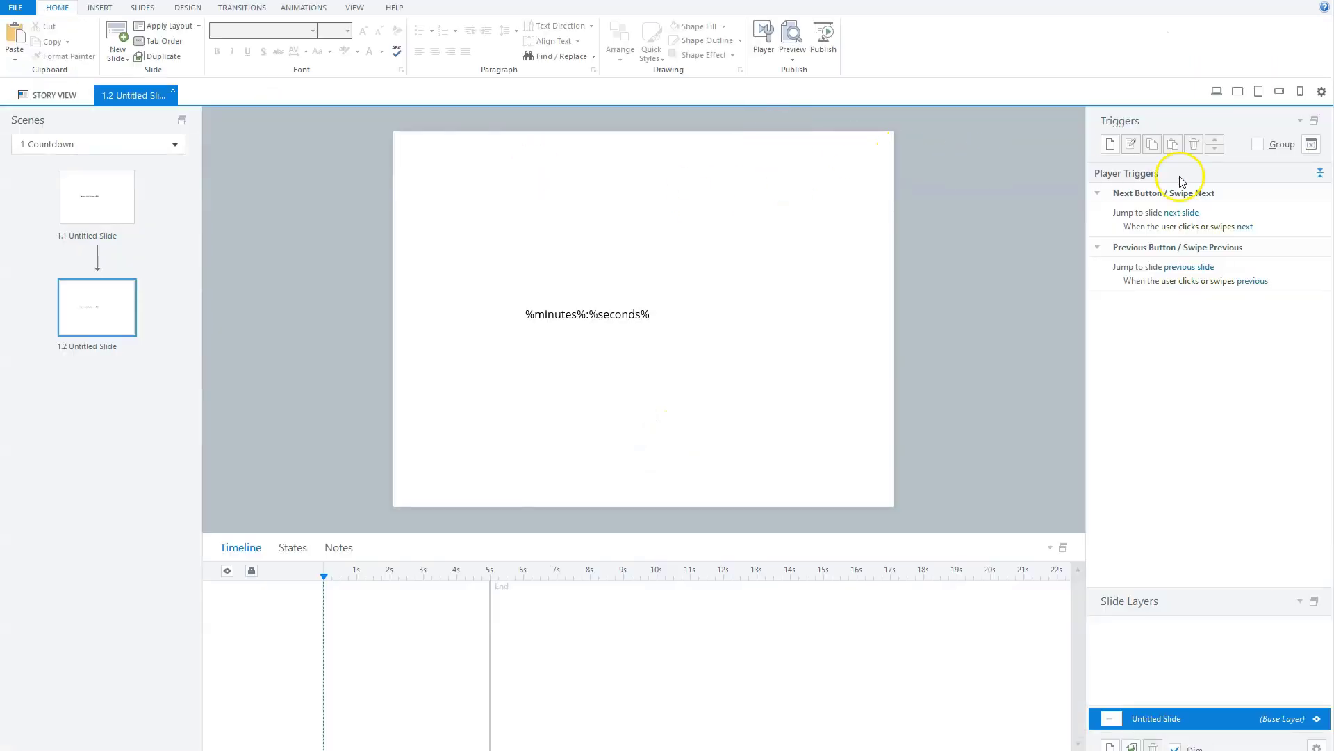
{"action": "left_click", "coordinate": [1311, 144]}
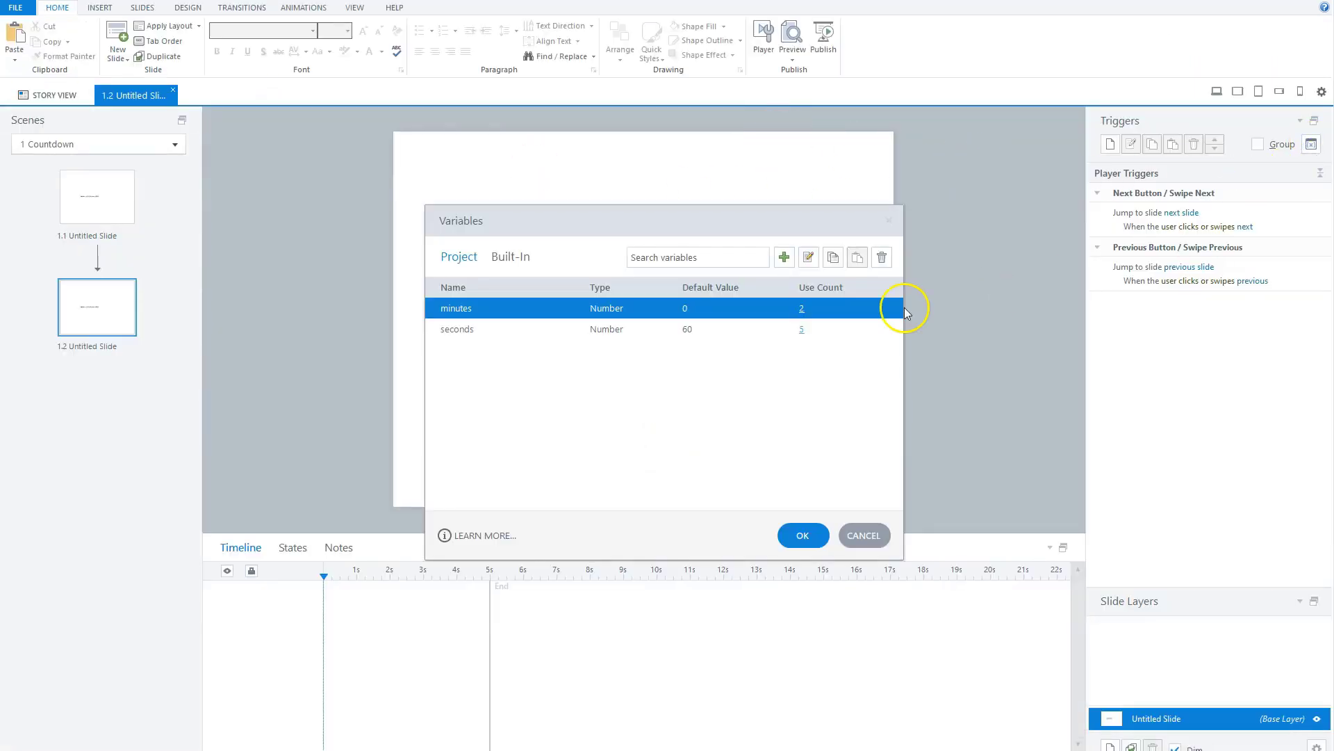
{"action": "left_click", "coordinate": [686, 309]}
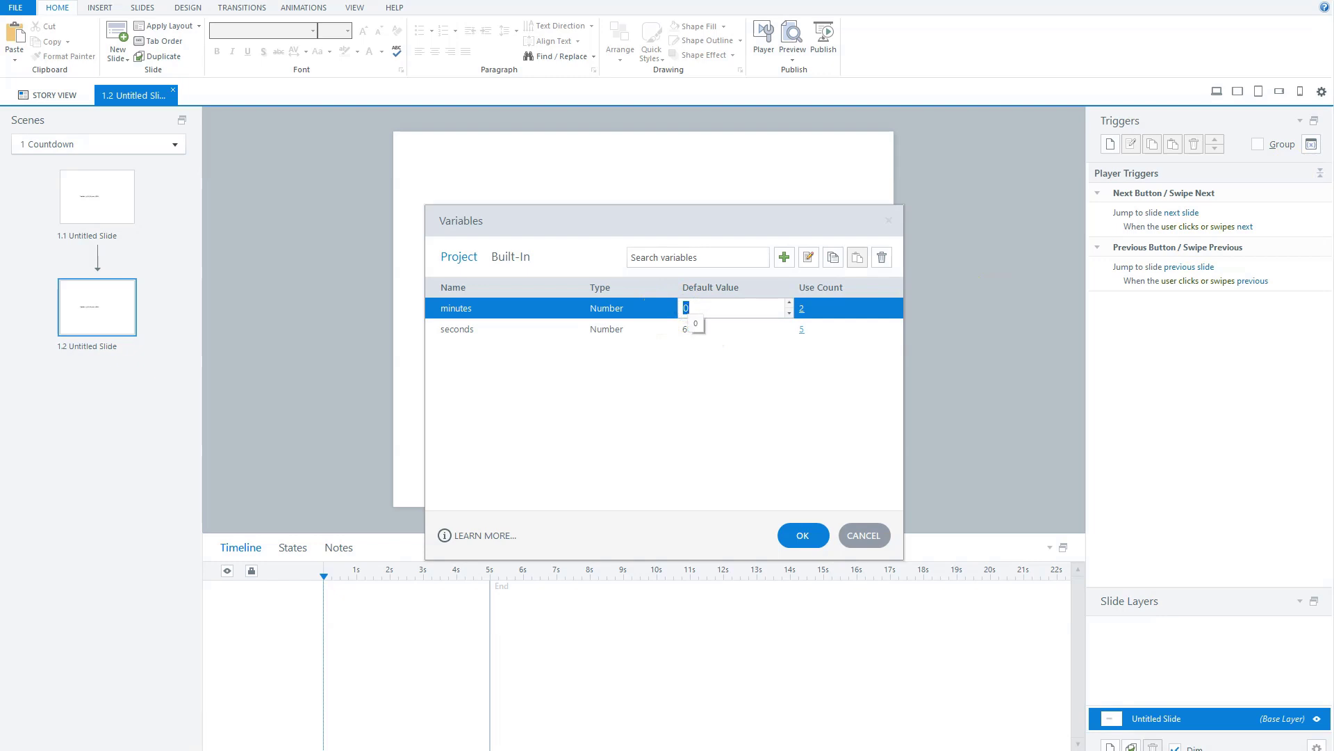
{"action": "type", "text": "1"}
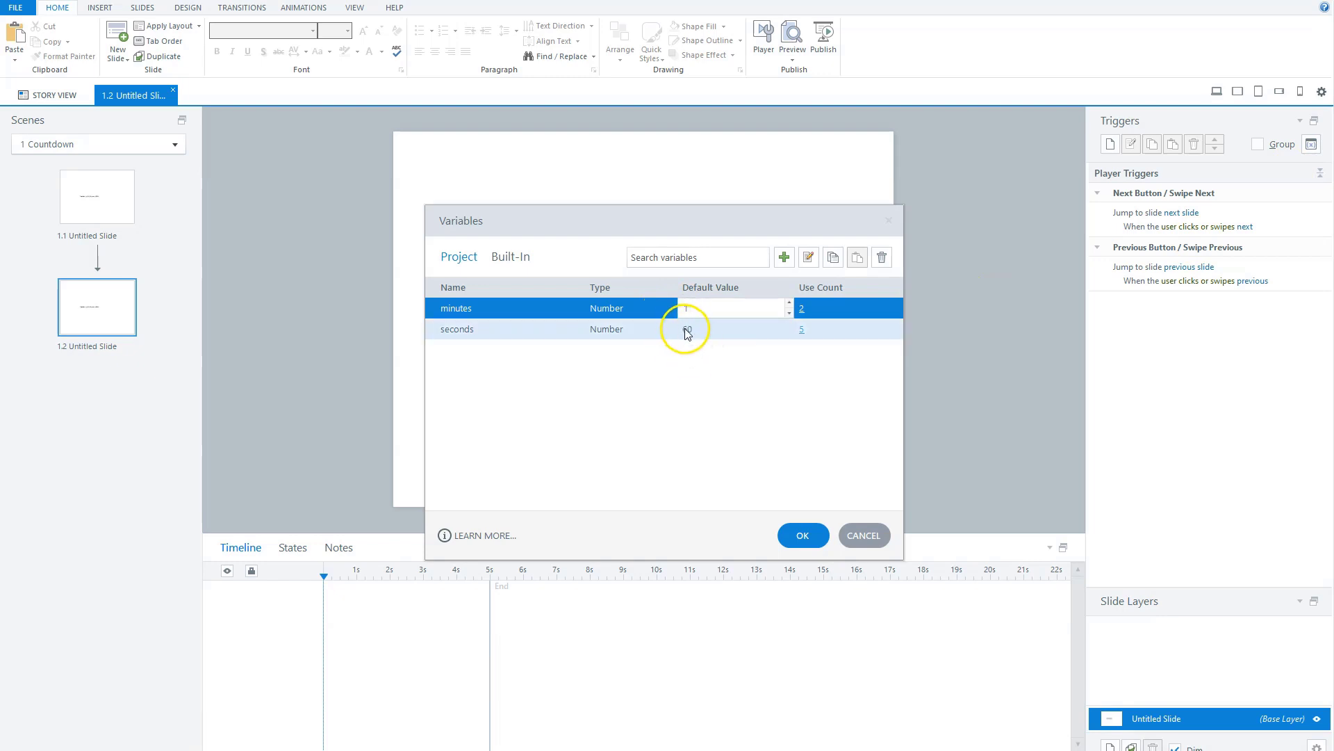
{"action": "left_click", "coordinate": [686, 330]}
{"action": "type", "text": "1"}
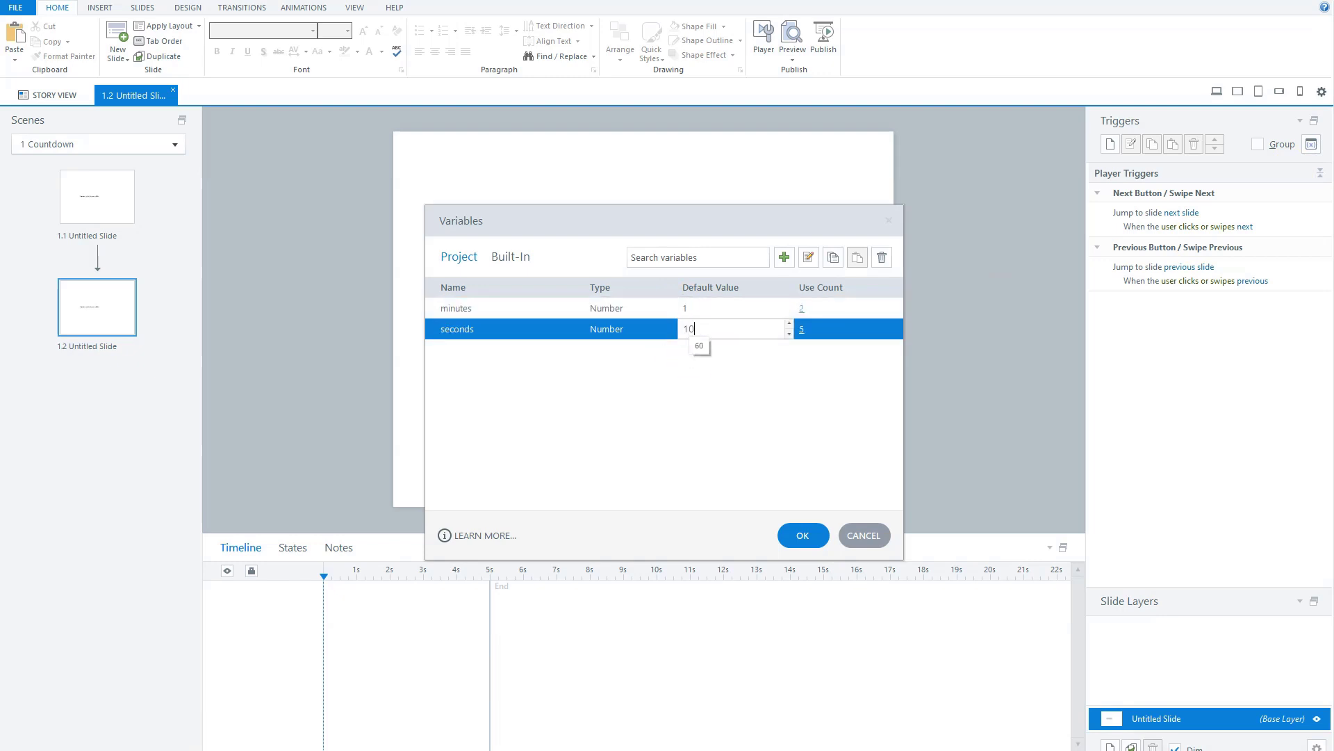
{"action": "type", "text": "0"}
{"action": "left_click", "coordinate": [802, 535]}
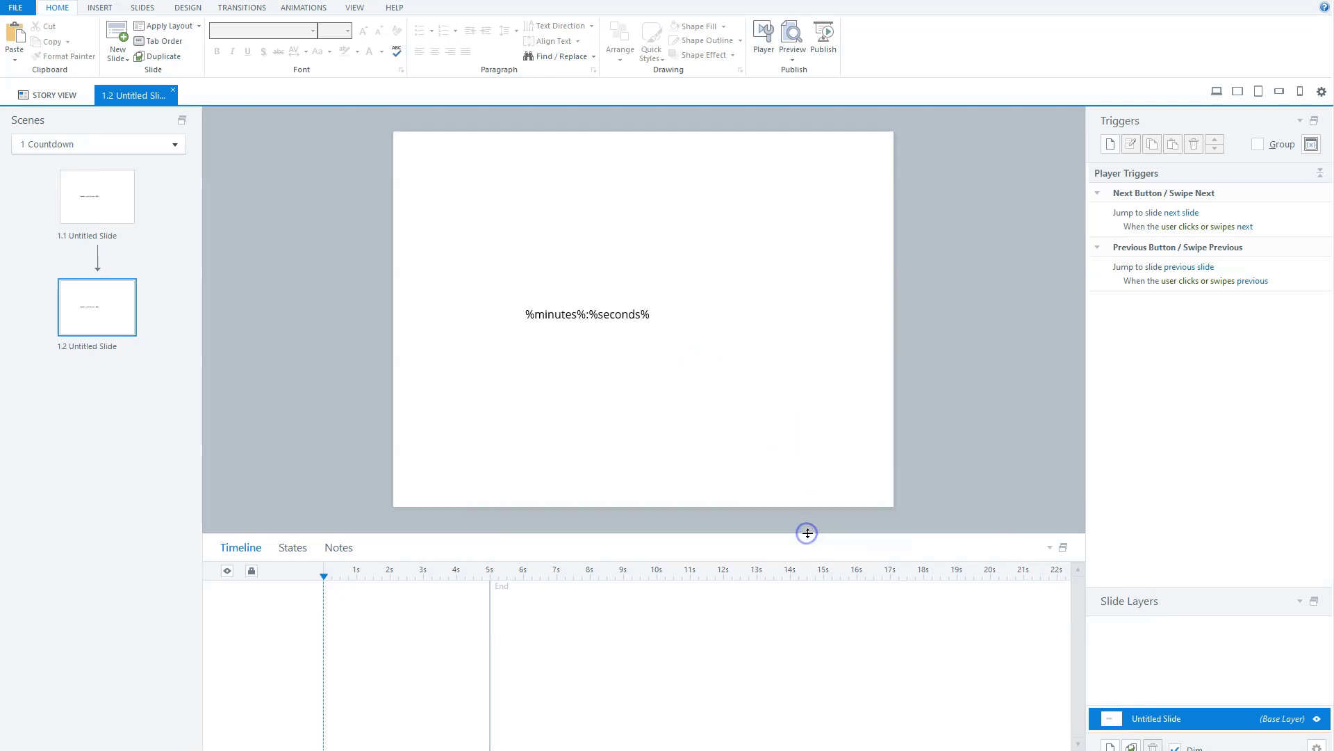
Preview slide 1.2 to check how the countdown rolls over from minutes to seconds, and close the preview
{"action": "left_click", "coordinate": [792, 56]}
{"action": "left_click", "coordinate": [772, 85]}
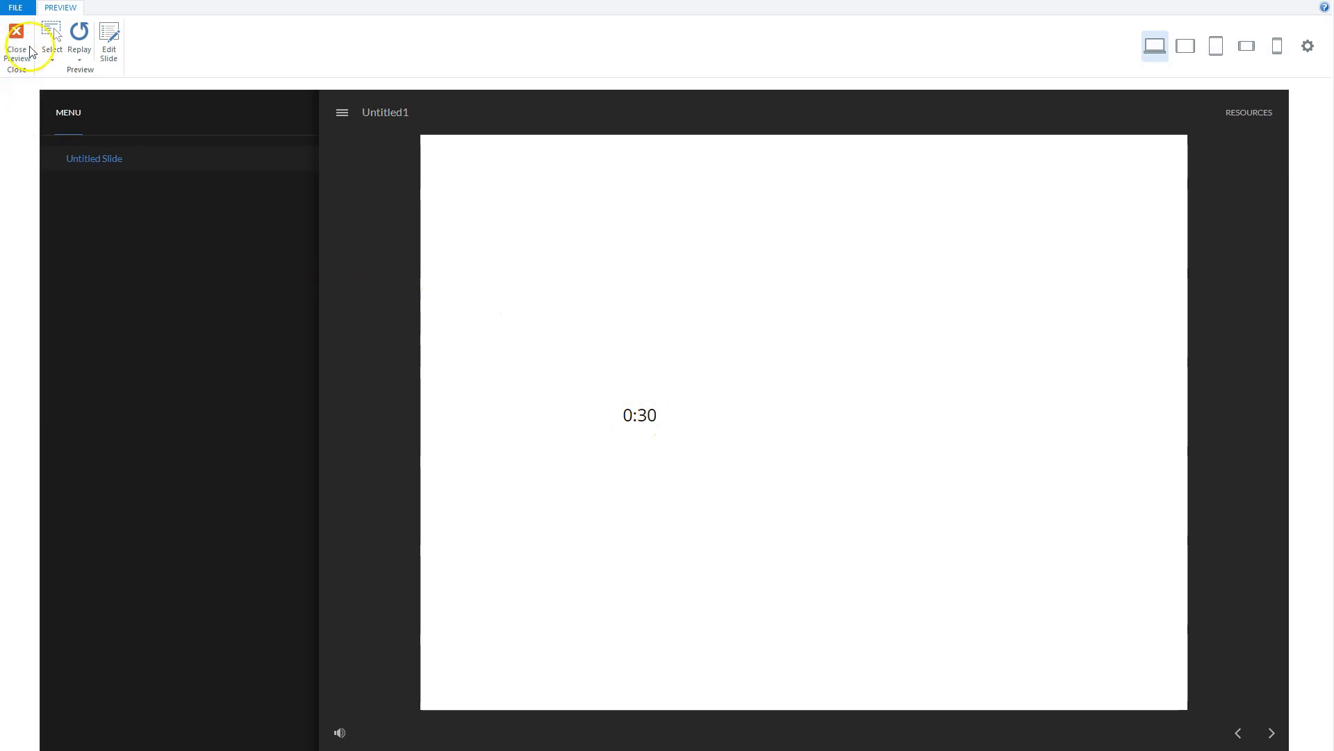
{"action": "left_click", "coordinate": [14, 45]}
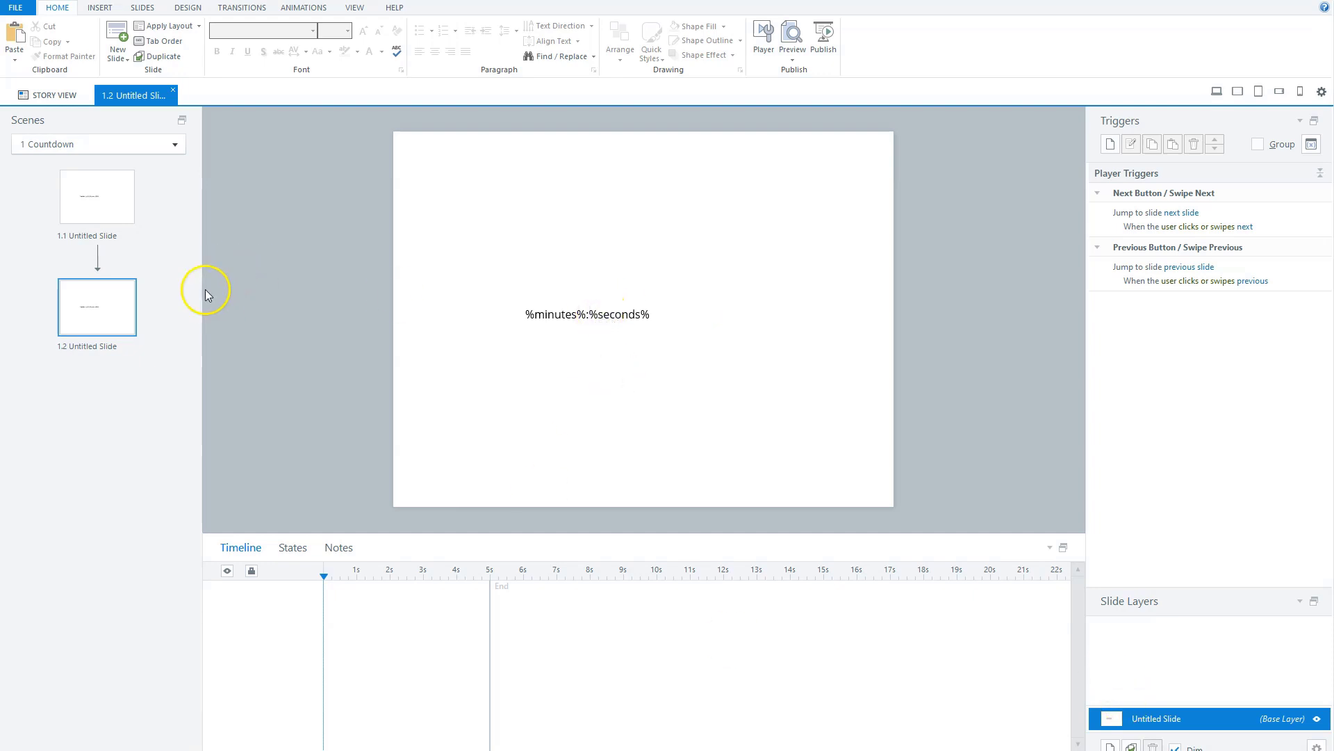
Reopen the slide master view and duplicate the %minutes%:%seconds% text box on the Clean master
{"action": "left_click", "coordinate": [354, 8]}
{"action": "left_click", "coordinate": [71, 43]}
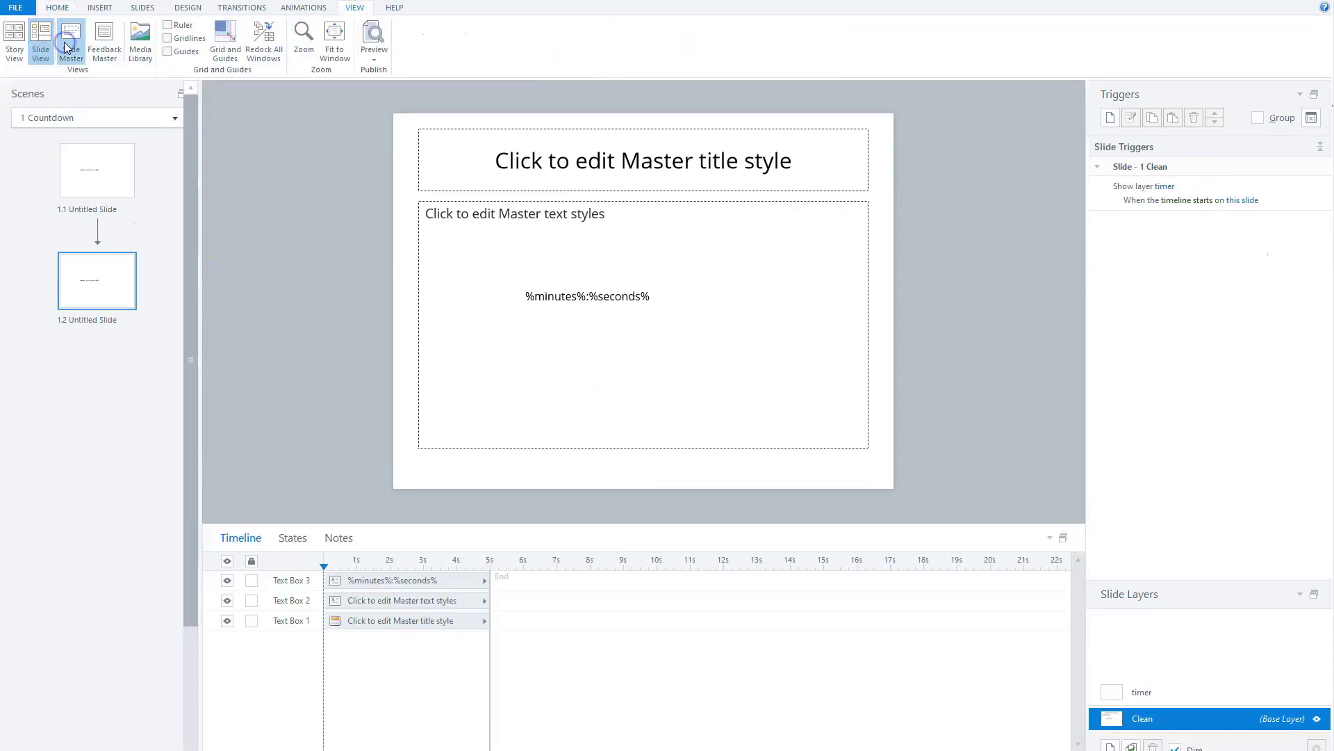
{"action": "left_click", "coordinate": [115, 126]}
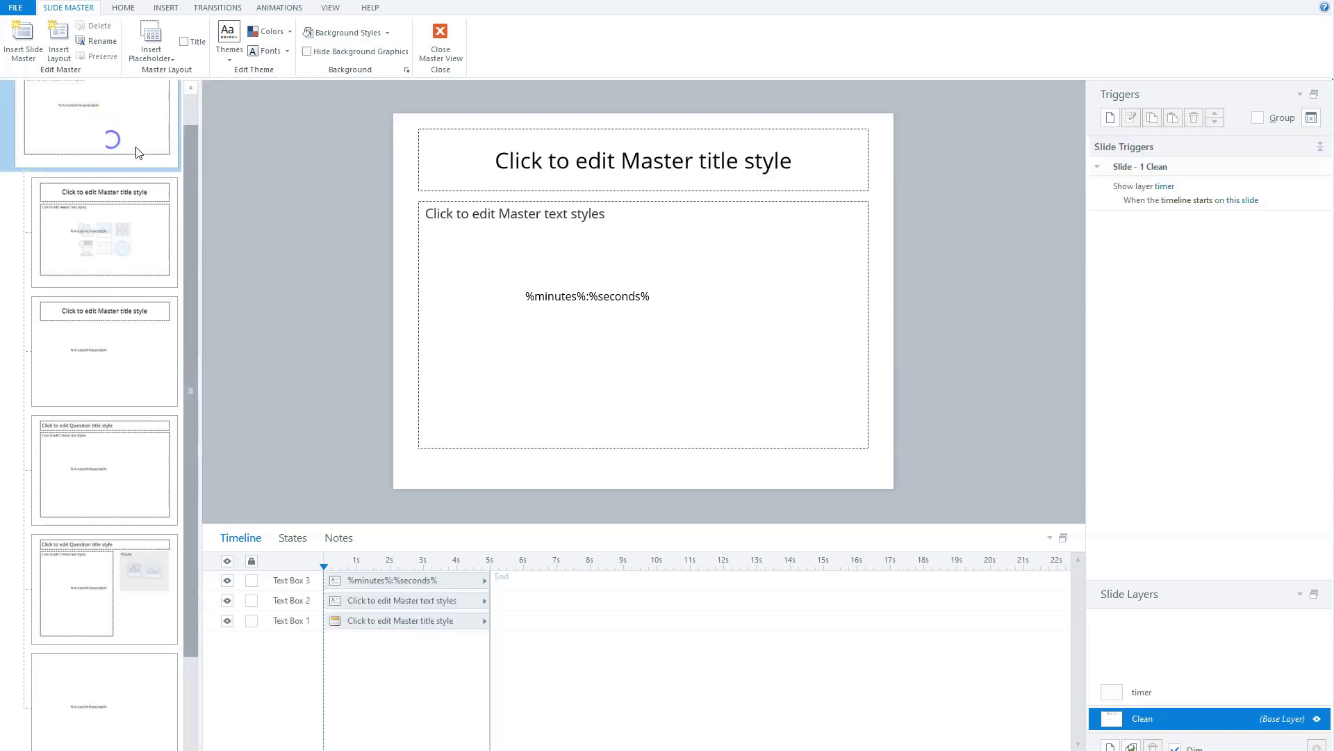
{"action": "left_click", "coordinate": [596, 292]}
{"action": "left_click", "coordinate": [601, 285]}
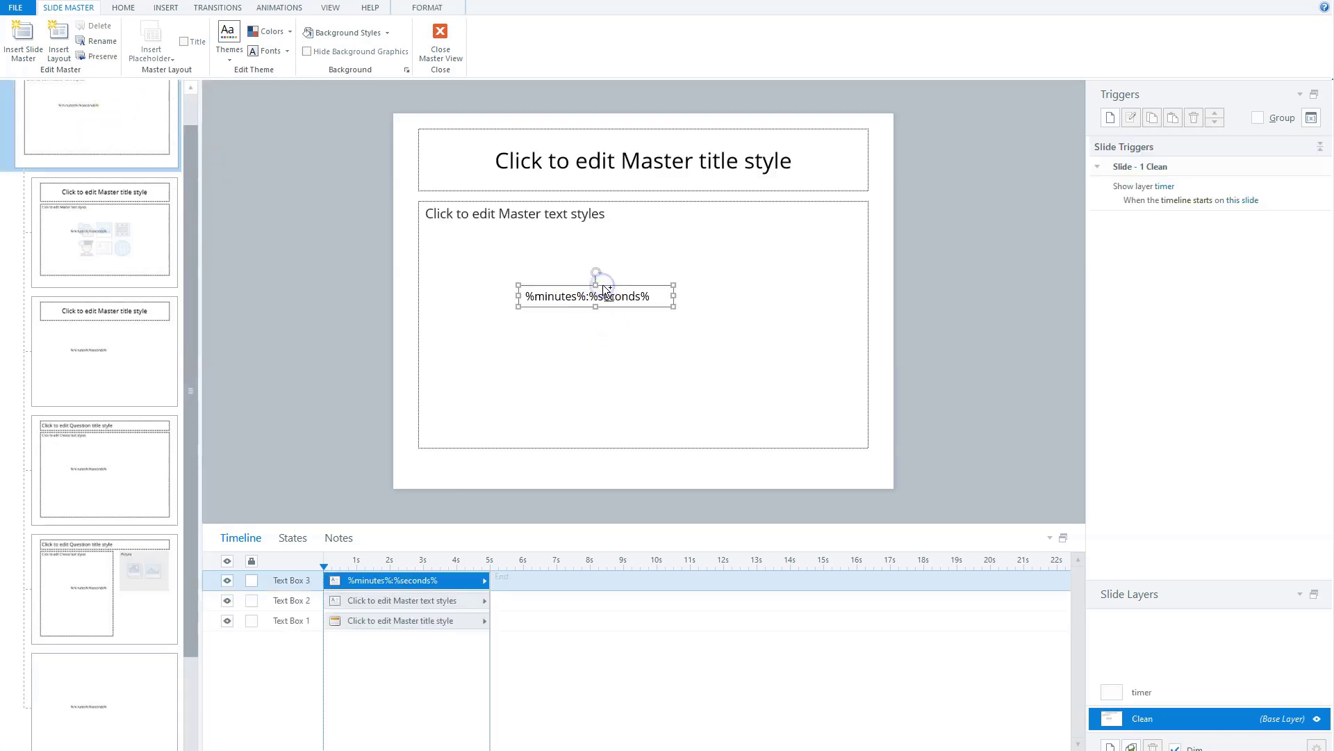
{"action": "key", "text": "ctrl+d"}
Delete the colon and seconds reference from the original text box, leaving only %minutes%
{"action": "left_click_drag", "start_coordinate": [596, 303], "coordinate": [679, 295]}
{"action": "left_click", "coordinate": [596, 298]}
{"action": "left_click", "coordinate": [592, 297]}
{"action": "key", "text": "BackSpace"}
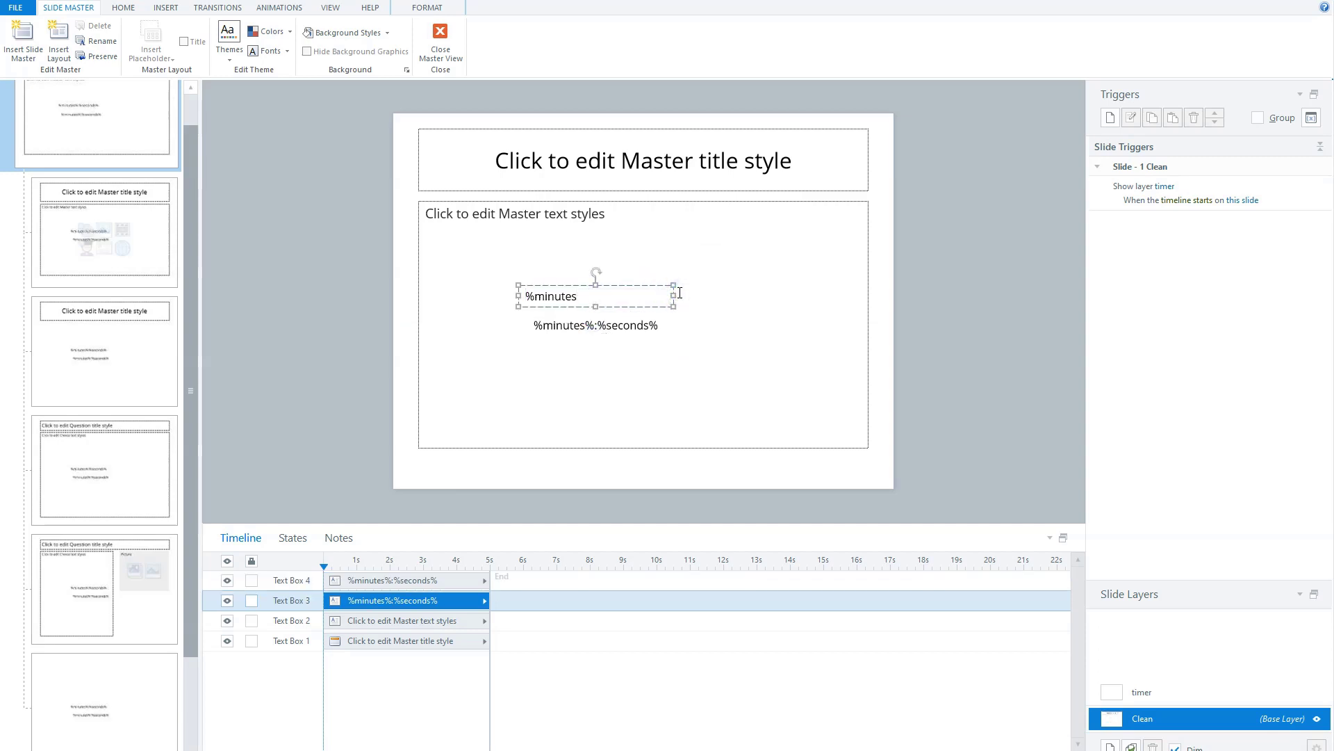
Delete the minutes reference and colon from the duplicated text box, leaving only %seconds%
{"action": "left_click", "coordinate": [596, 324]}
{"action": "left_click_drag", "start_coordinate": [597, 326], "coordinate": [531, 326]}
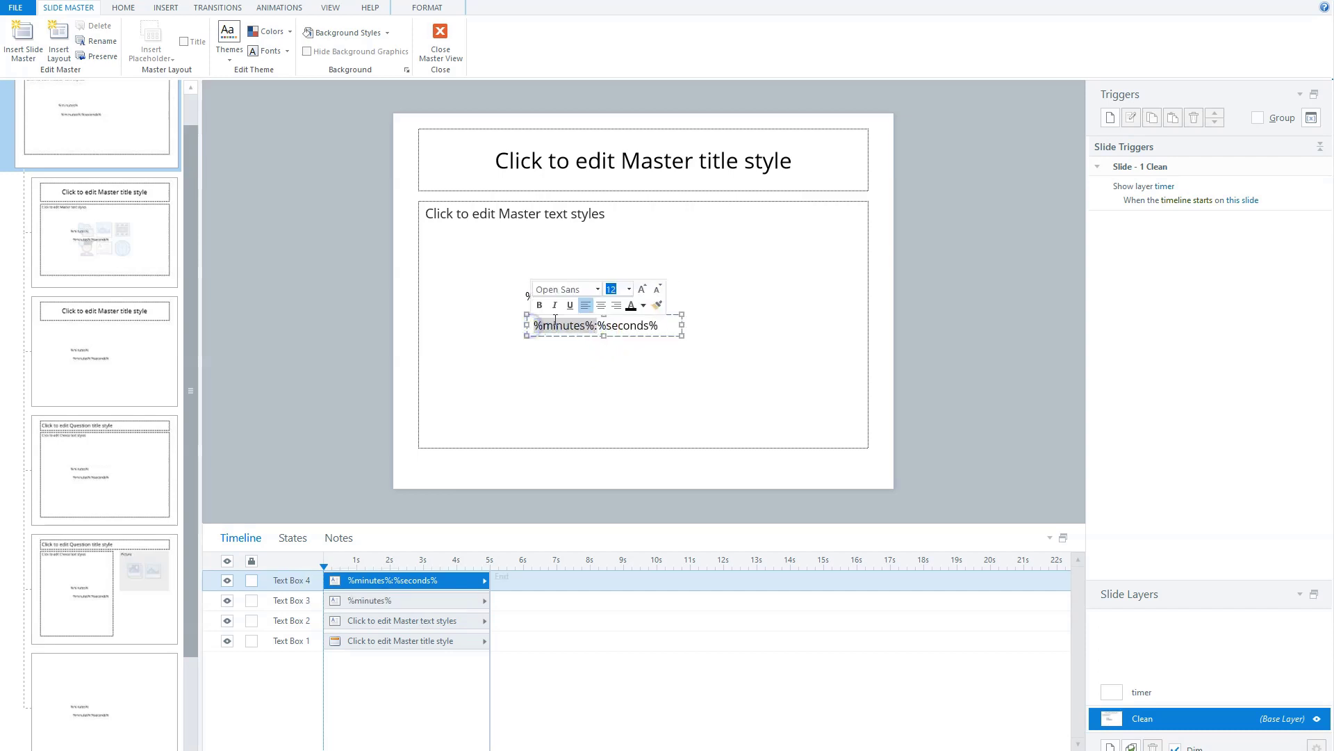
{"action": "key", "text": "BackSpace"}
{"action": "left_click", "coordinate": [514, 367]}
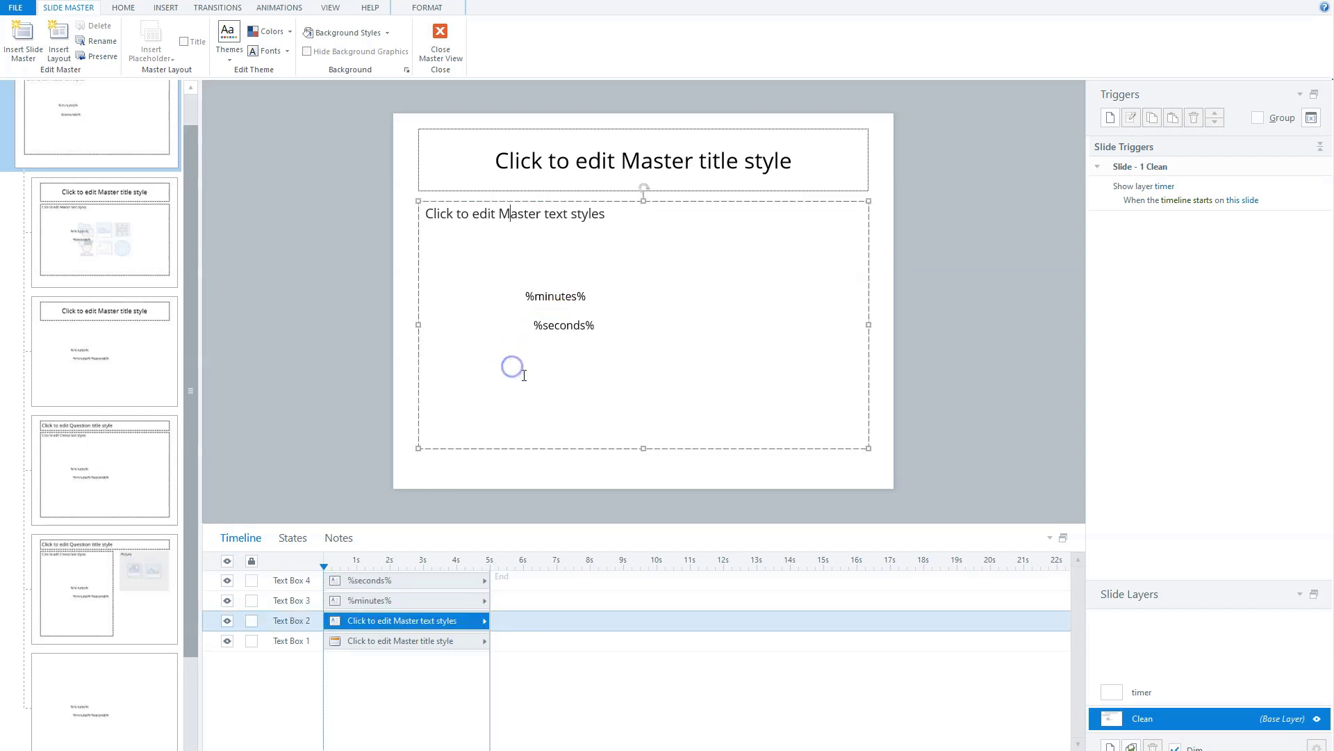
Add a state named "seconds 09 -01" to the %seconds% text box and insert a 0 before %seconds% in that state
{"action": "left_click", "coordinate": [553, 323]}
{"action": "left_click", "coordinate": [568, 325]}
{"action": "left_click", "coordinate": [400, 582]}
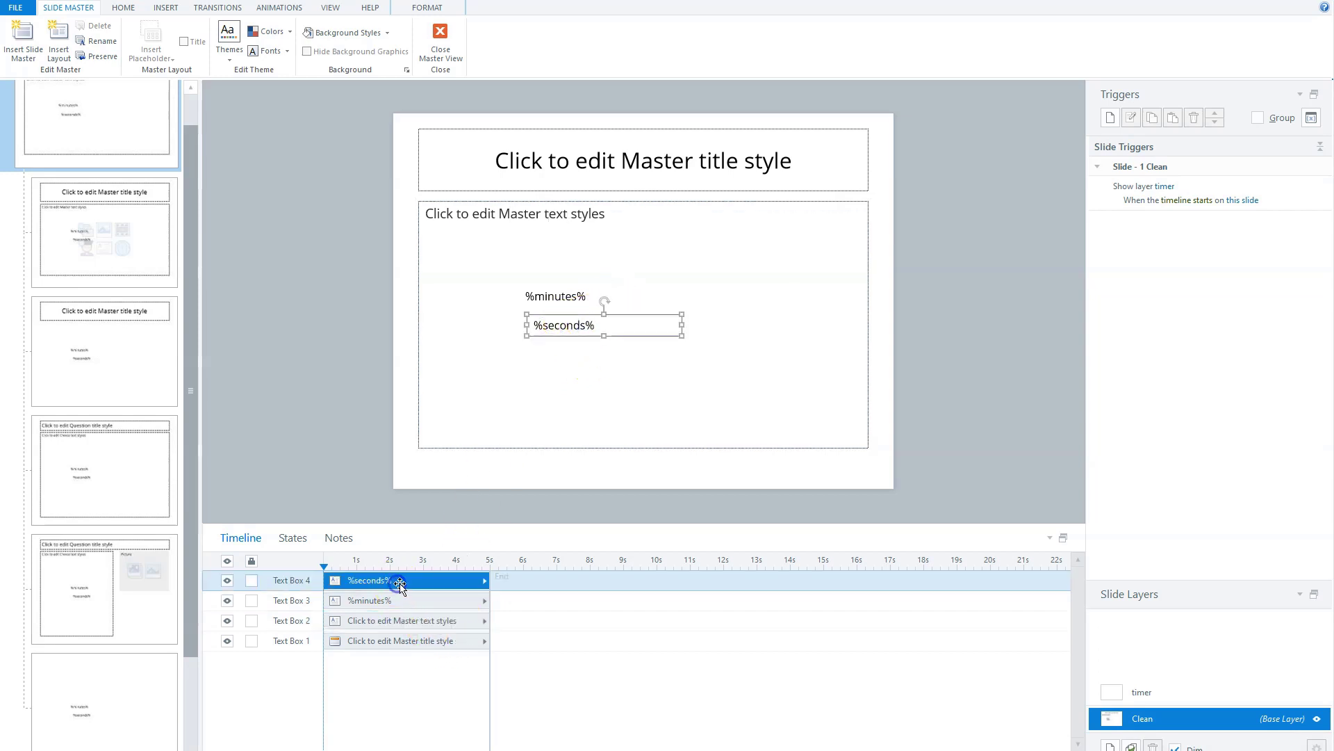
{"action": "left_click", "coordinate": [290, 537]}
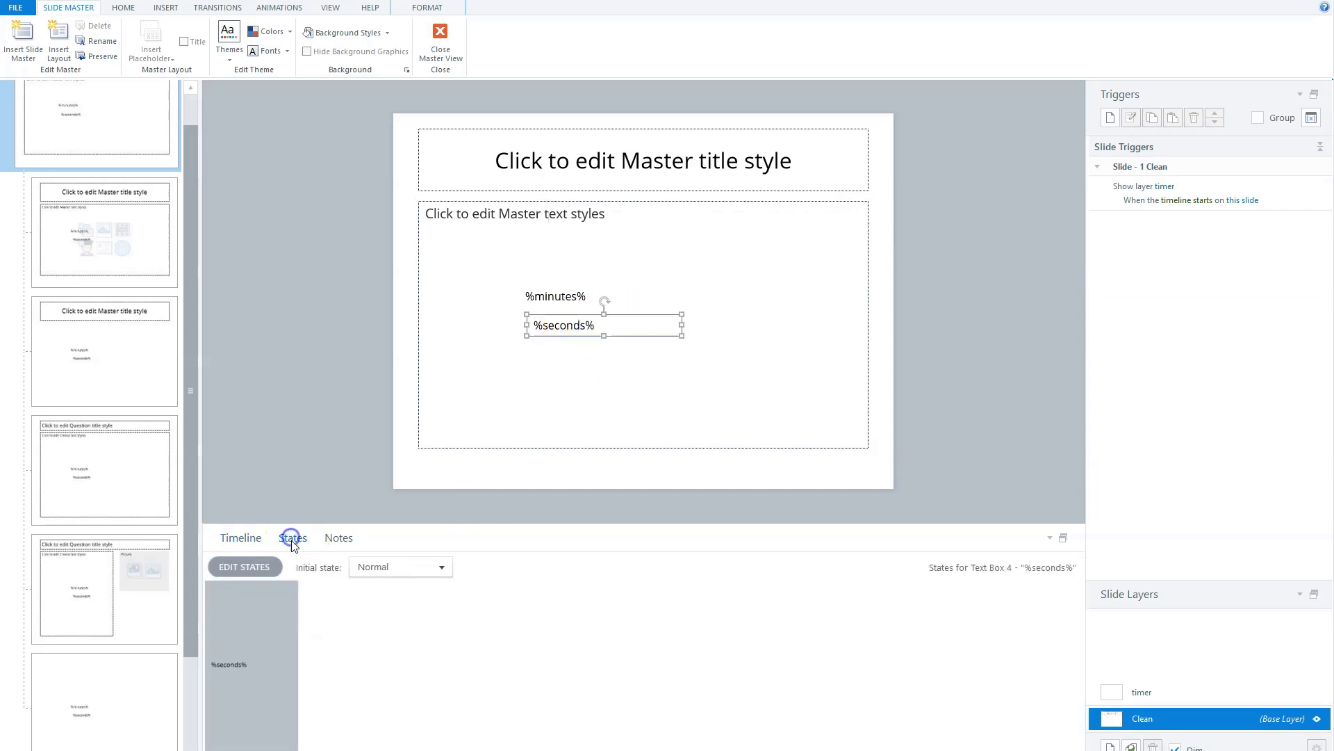
{"action": "left_click", "coordinate": [252, 566]}
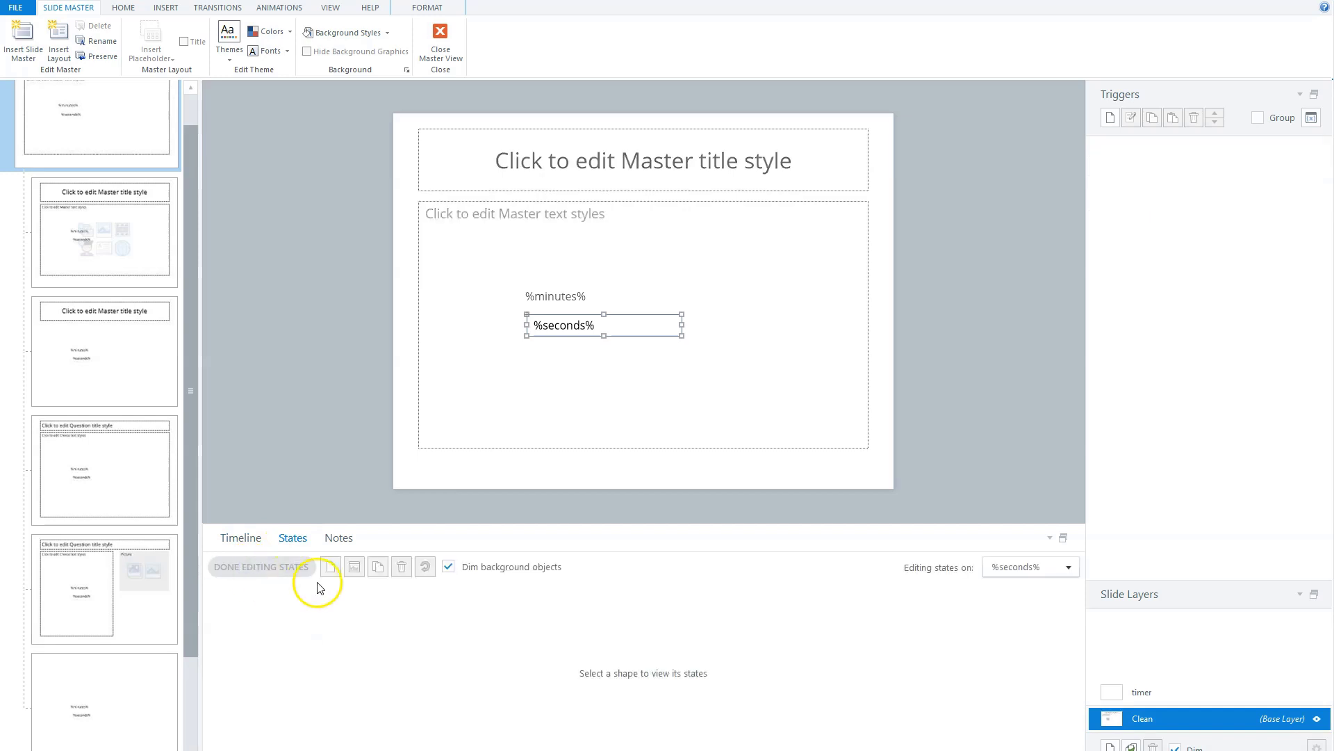
{"action": "left_click", "coordinate": [332, 567]}
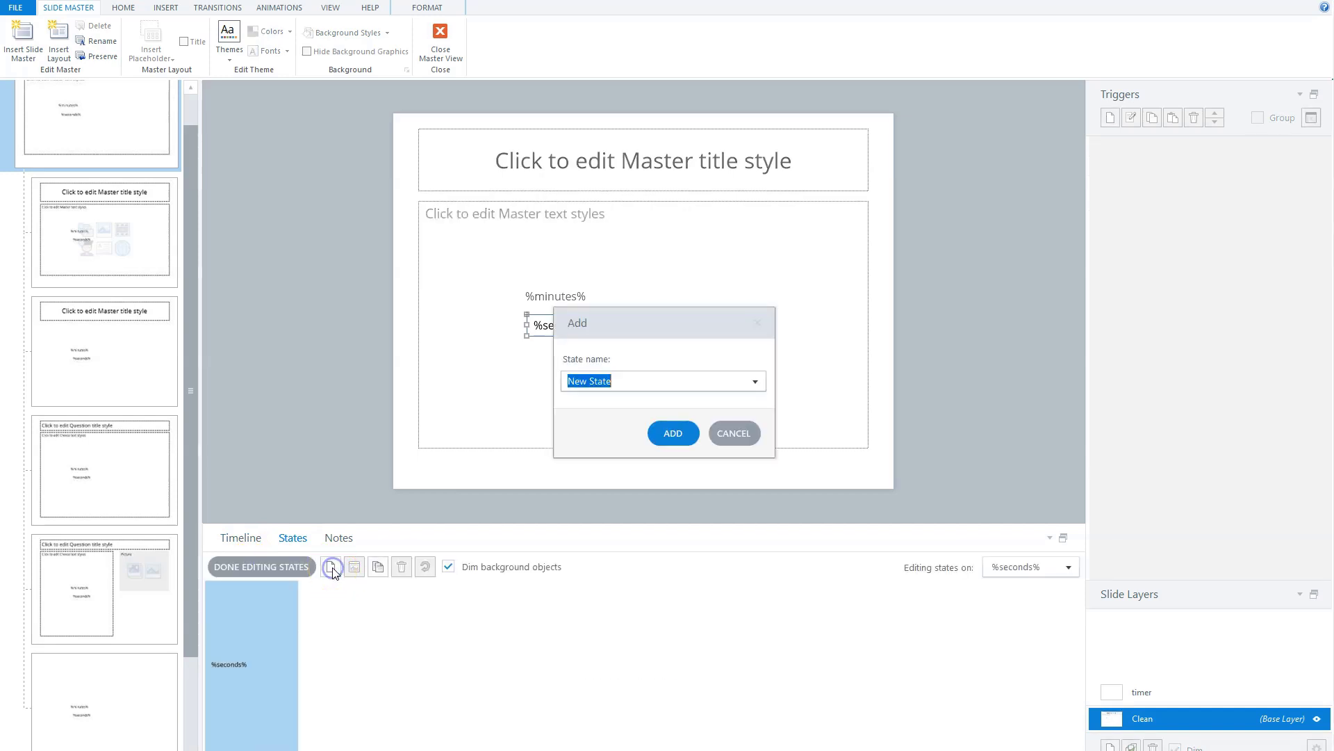
{"action": "left_click", "coordinate": [546, 382]}
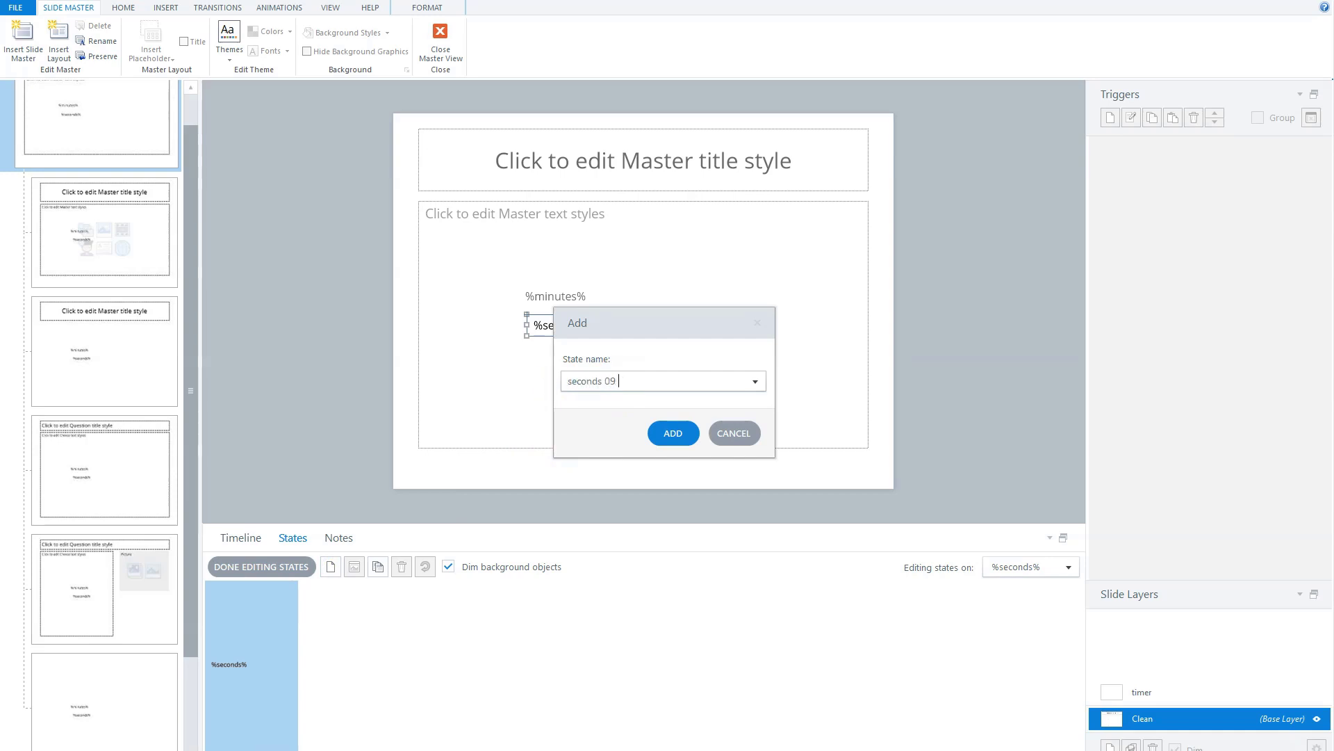
{"action": "type", "text": "seconds 09 -01"}
{"action": "left_click", "coordinate": [672, 432]}
{"action": "left_click", "coordinate": [536, 334]}
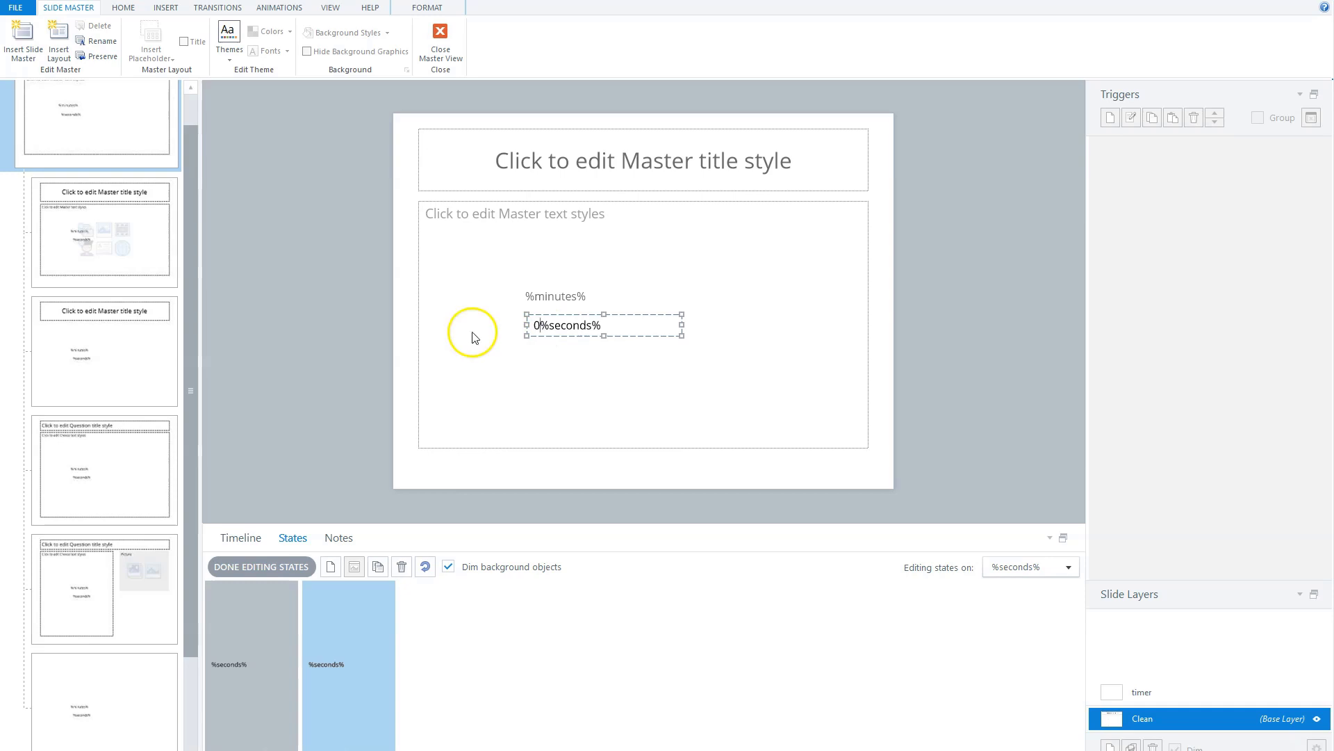
Finish editing the %seconds% text box's states and compare its normal state with the leading-zero state
{"action": "left_click", "coordinate": [268, 567]}
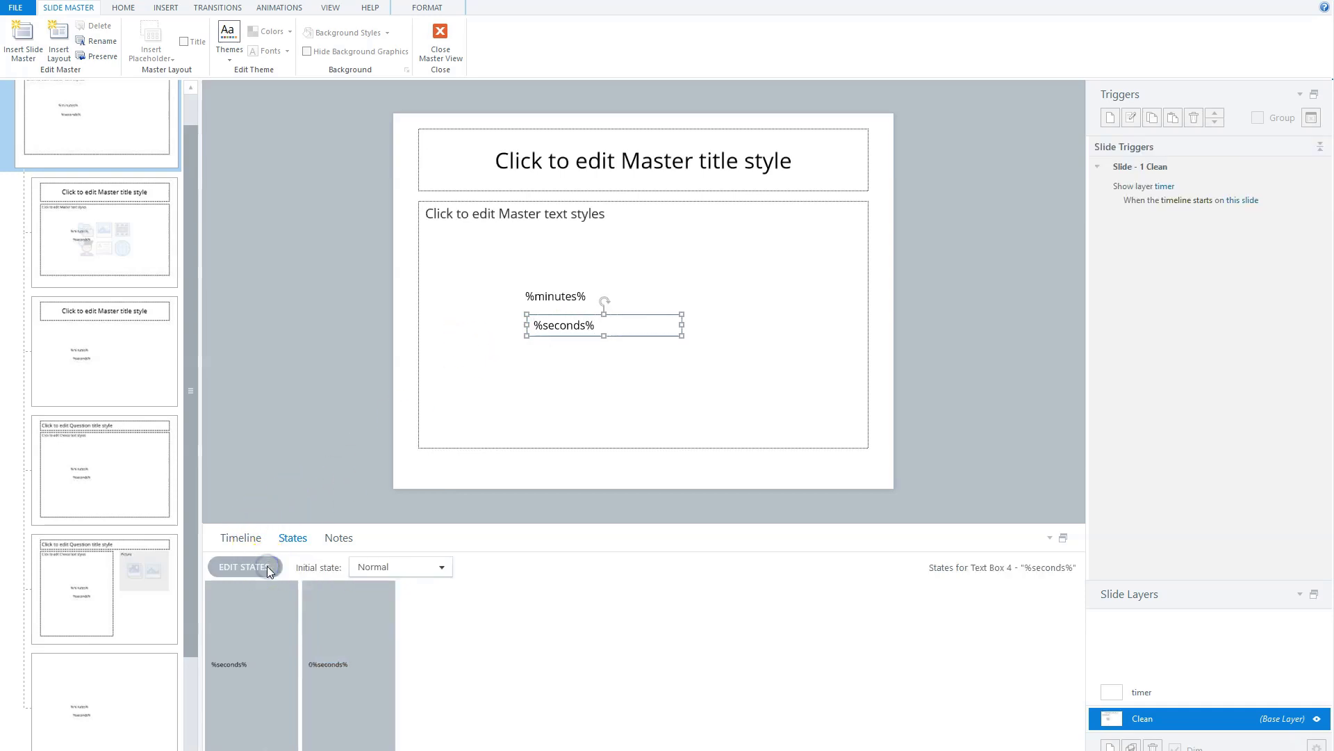
{"action": "left_click", "coordinate": [258, 617]}
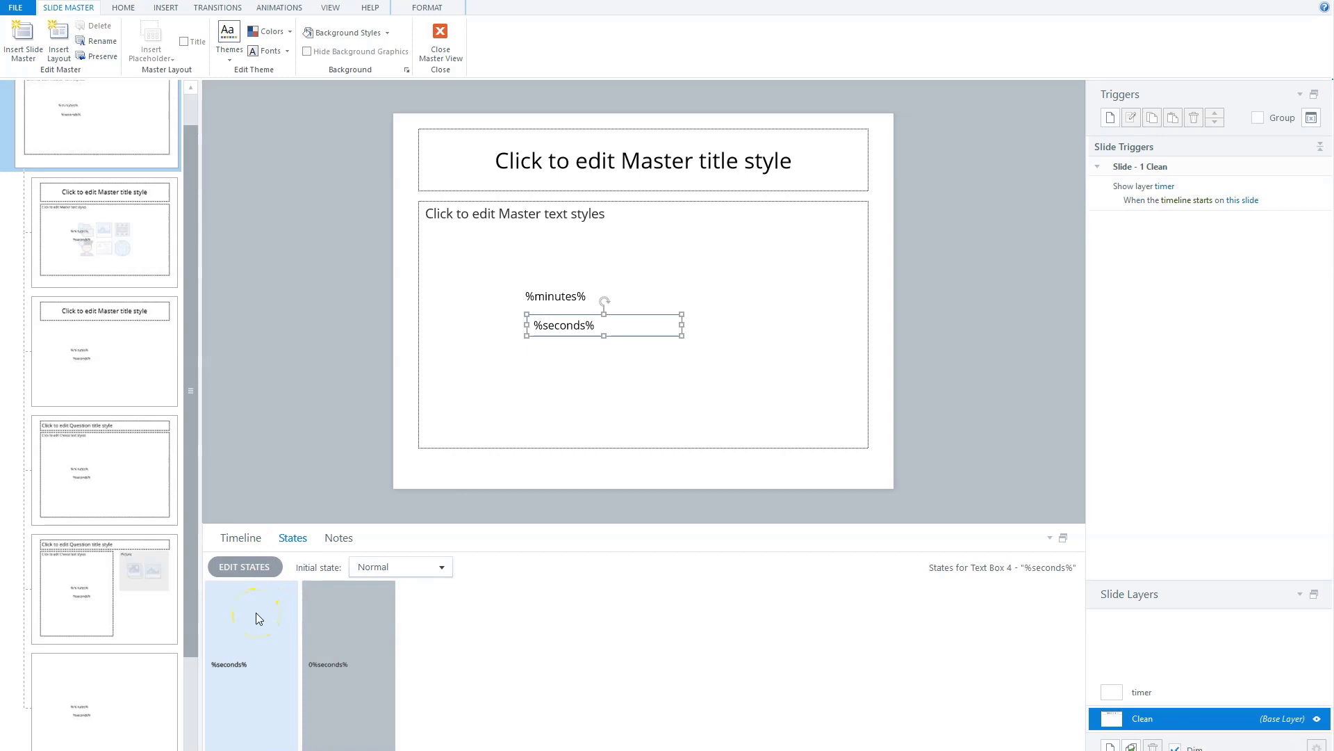
{"action": "left_click", "coordinate": [332, 614]}
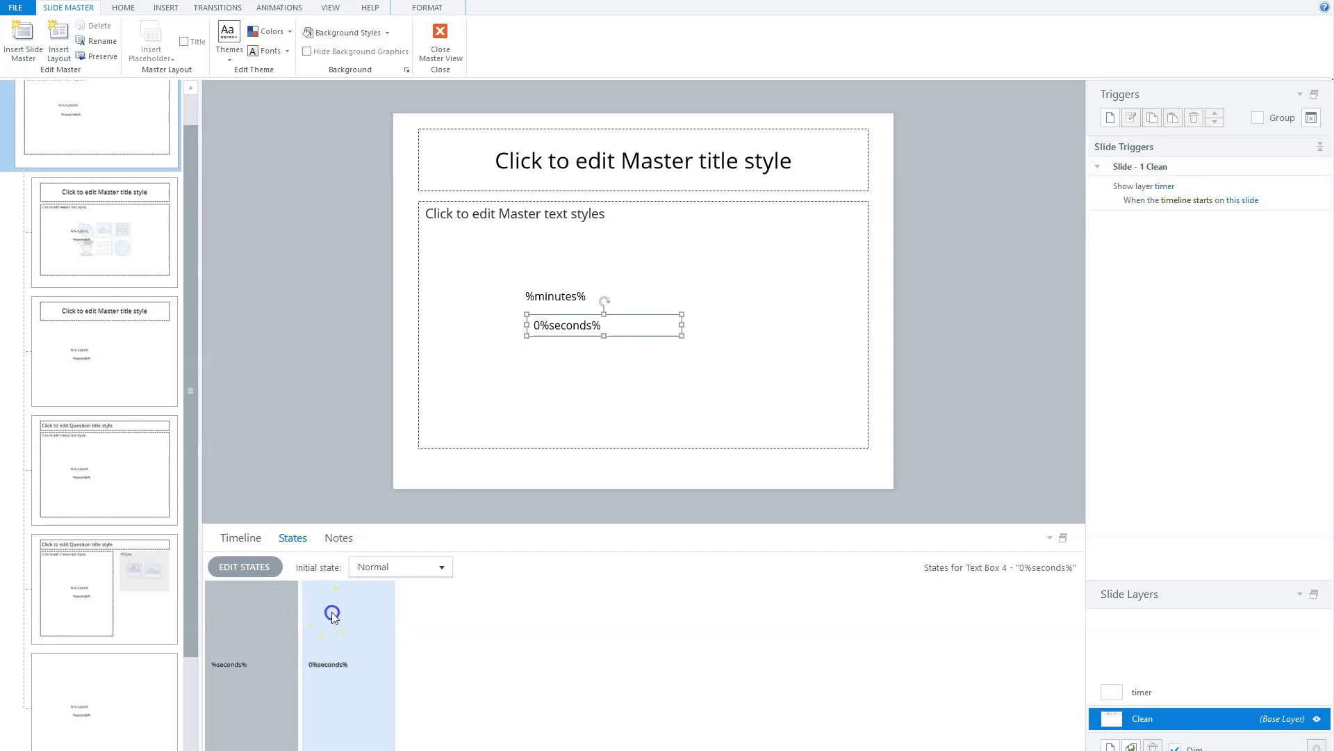
{"action": "left_click", "coordinate": [323, 611]}
{"action": "left_click", "coordinate": [255, 568]}
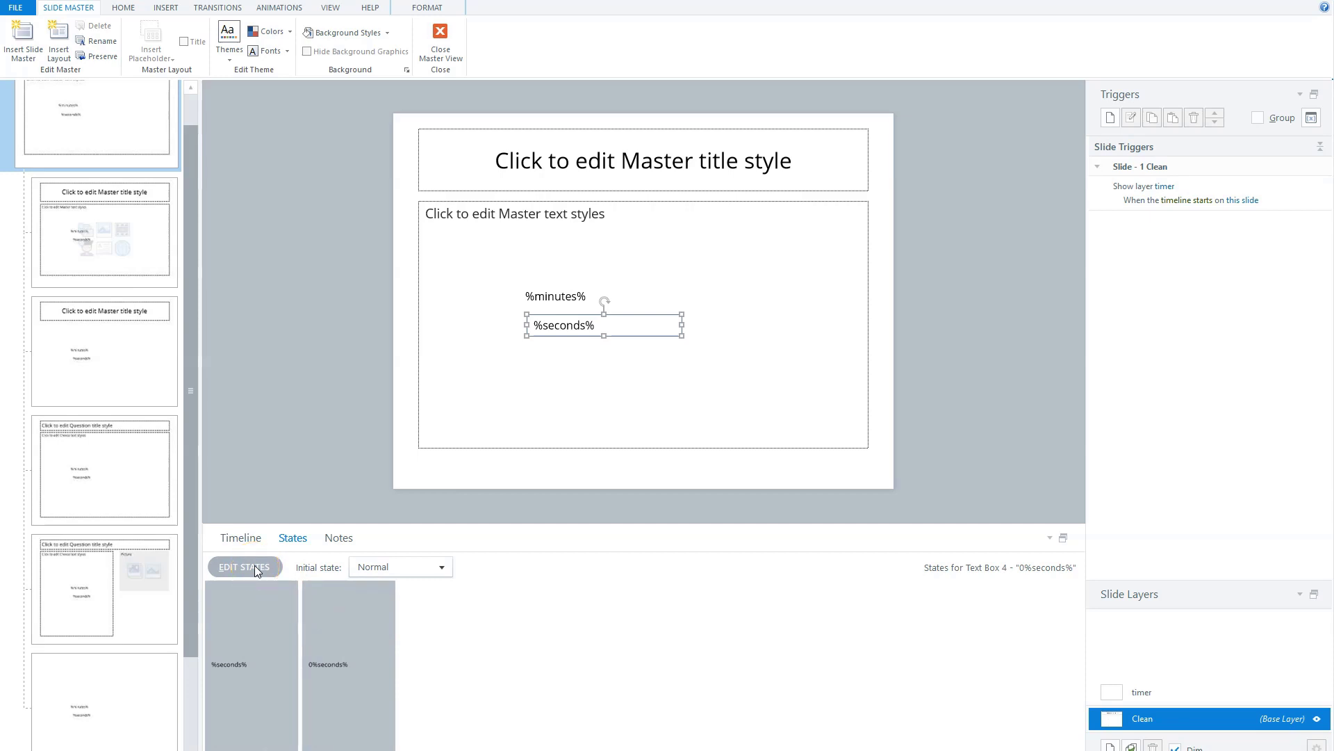
{"action": "left_click", "coordinate": [254, 565]}
{"action": "left_click", "coordinate": [326, 616]}
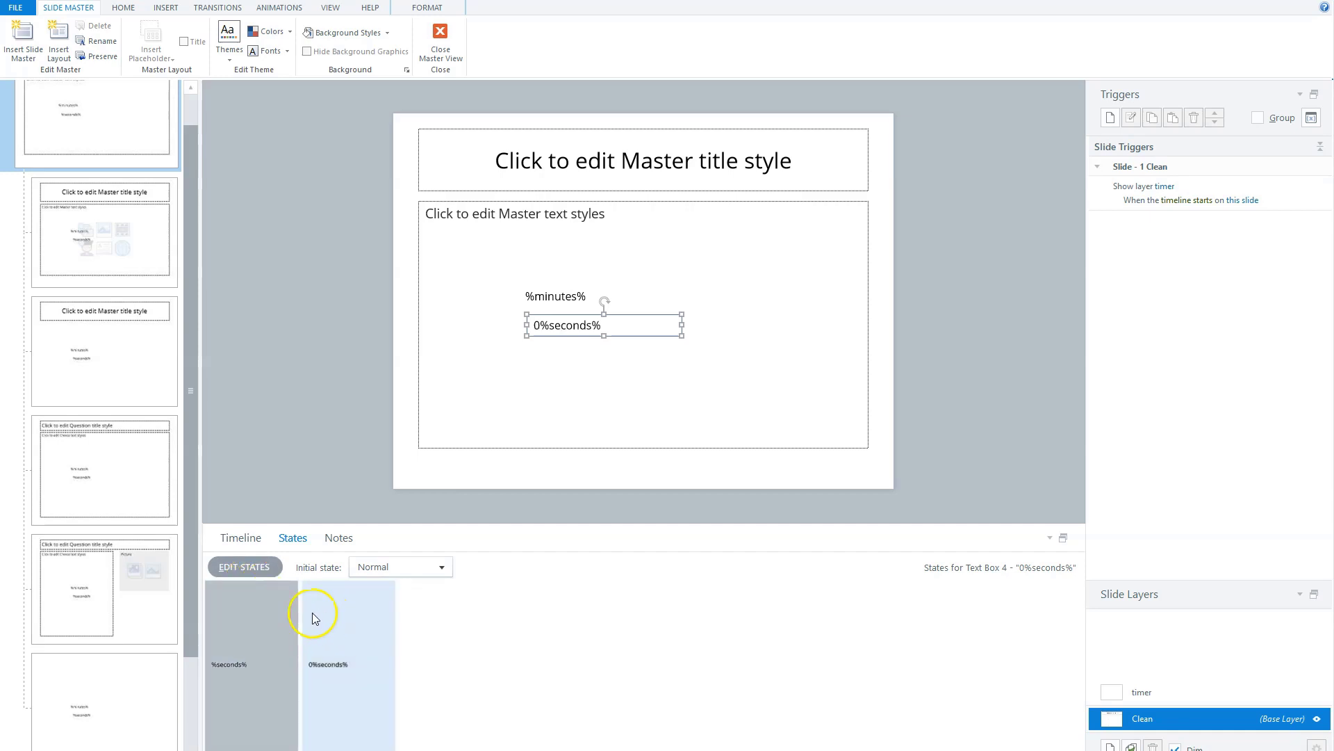
Start a new trigger on the Clean master that changes the %seconds% text box's state to "seconds 09 -01"
{"action": "left_click", "coordinate": [1111, 118]}
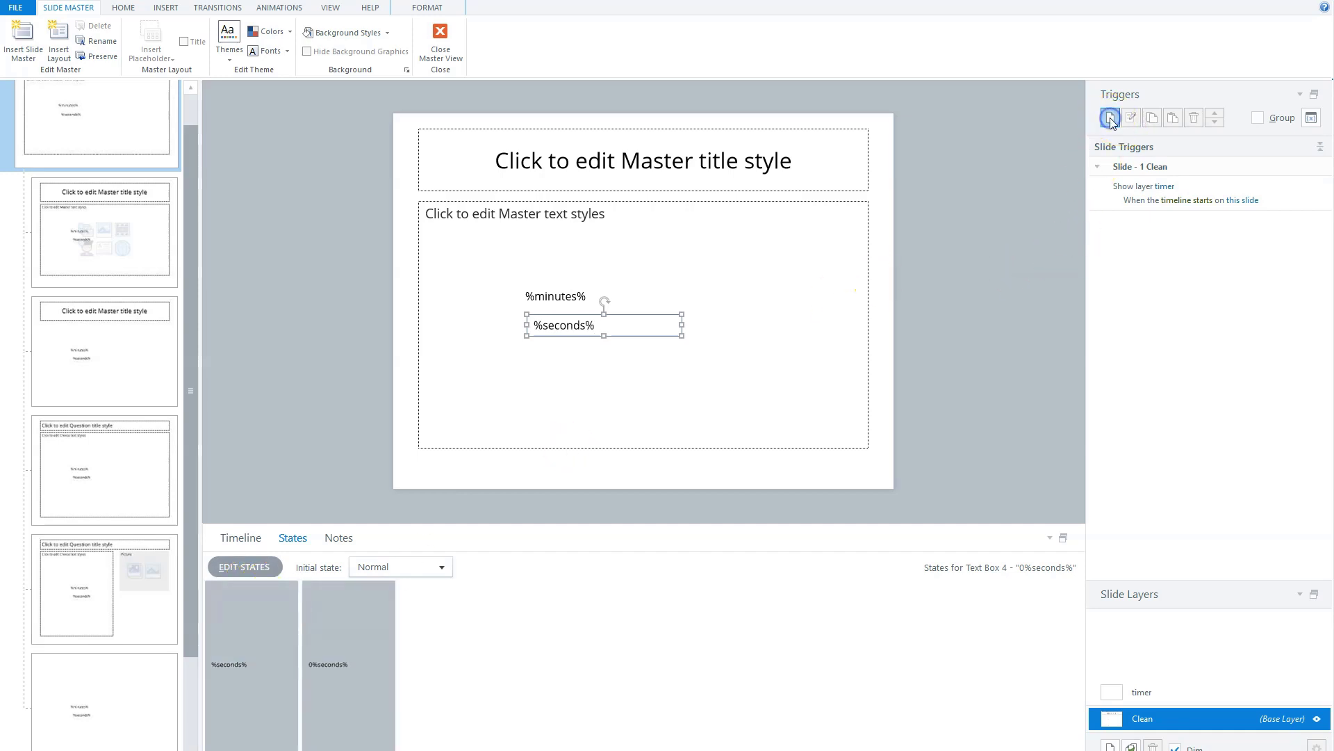
{"action": "left_click", "coordinate": [933, 440]}
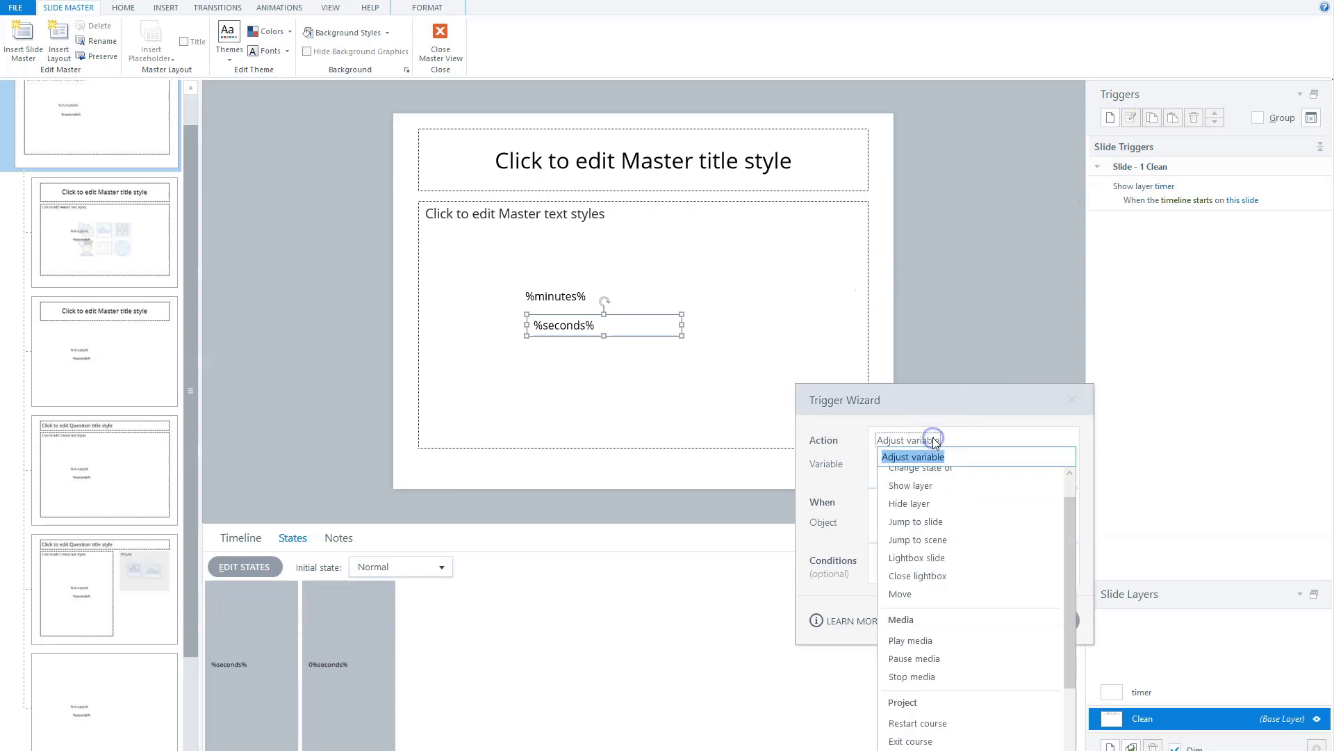
{"action": "scroll", "coordinate": [939, 460], "scroll_direction": "up", "scroll_amount": 1}
{"action": "left_click", "coordinate": [940, 501]}
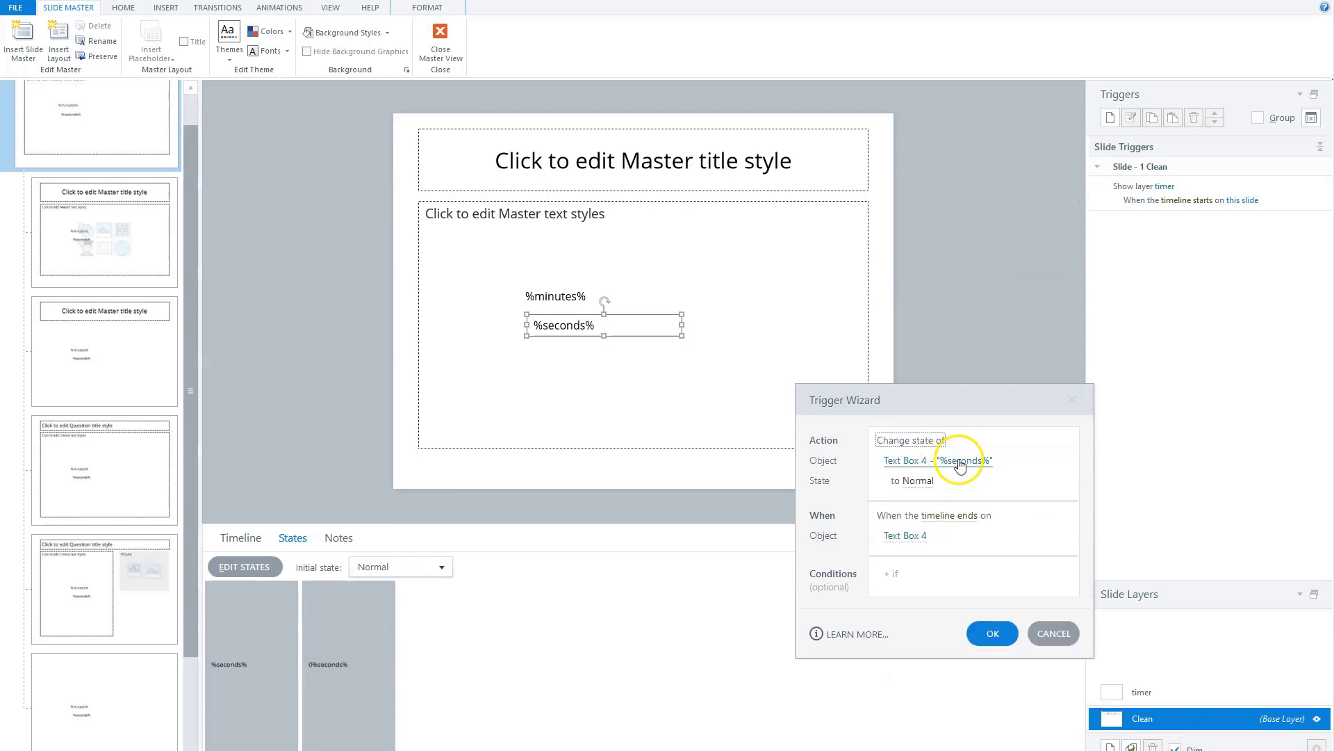
{"action": "left_click", "coordinate": [918, 480]}
{"action": "left_click", "coordinate": [926, 542]}
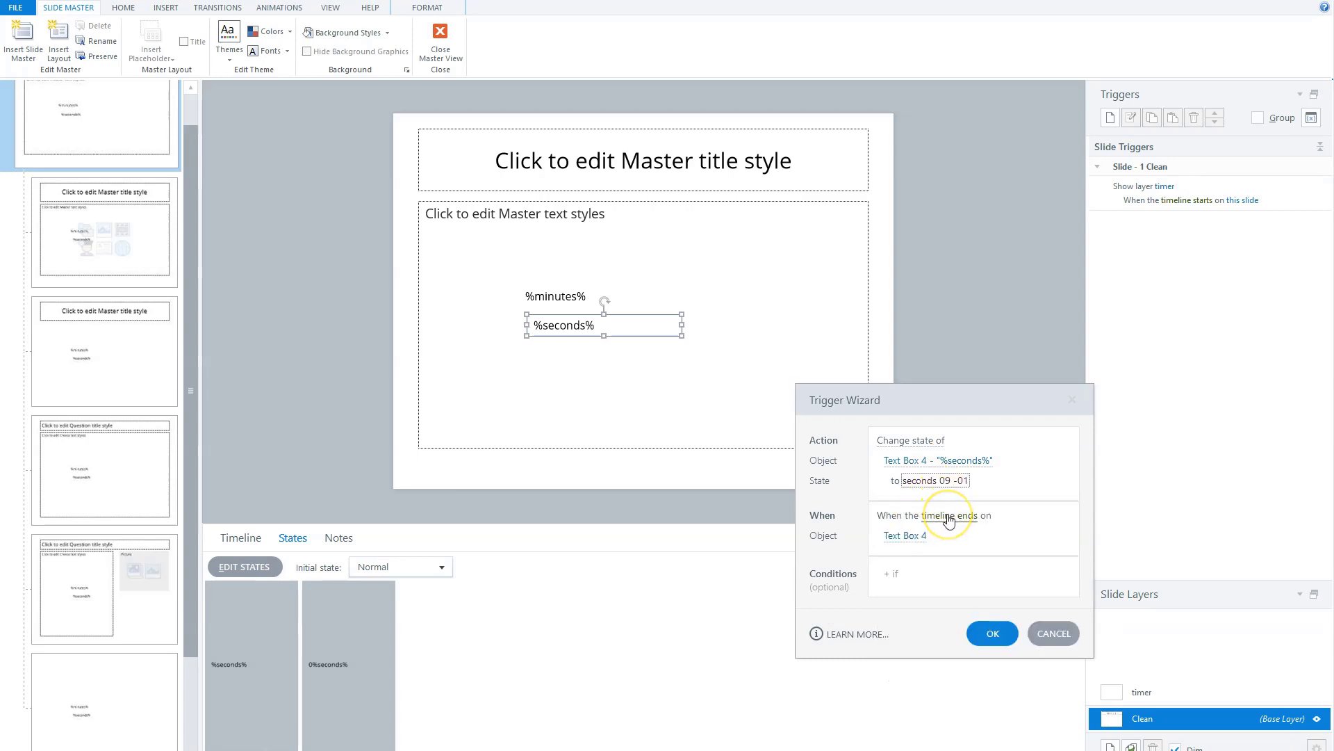
Set the trigger to run when the seconds variable changes
{"action": "left_click", "coordinate": [949, 517]}
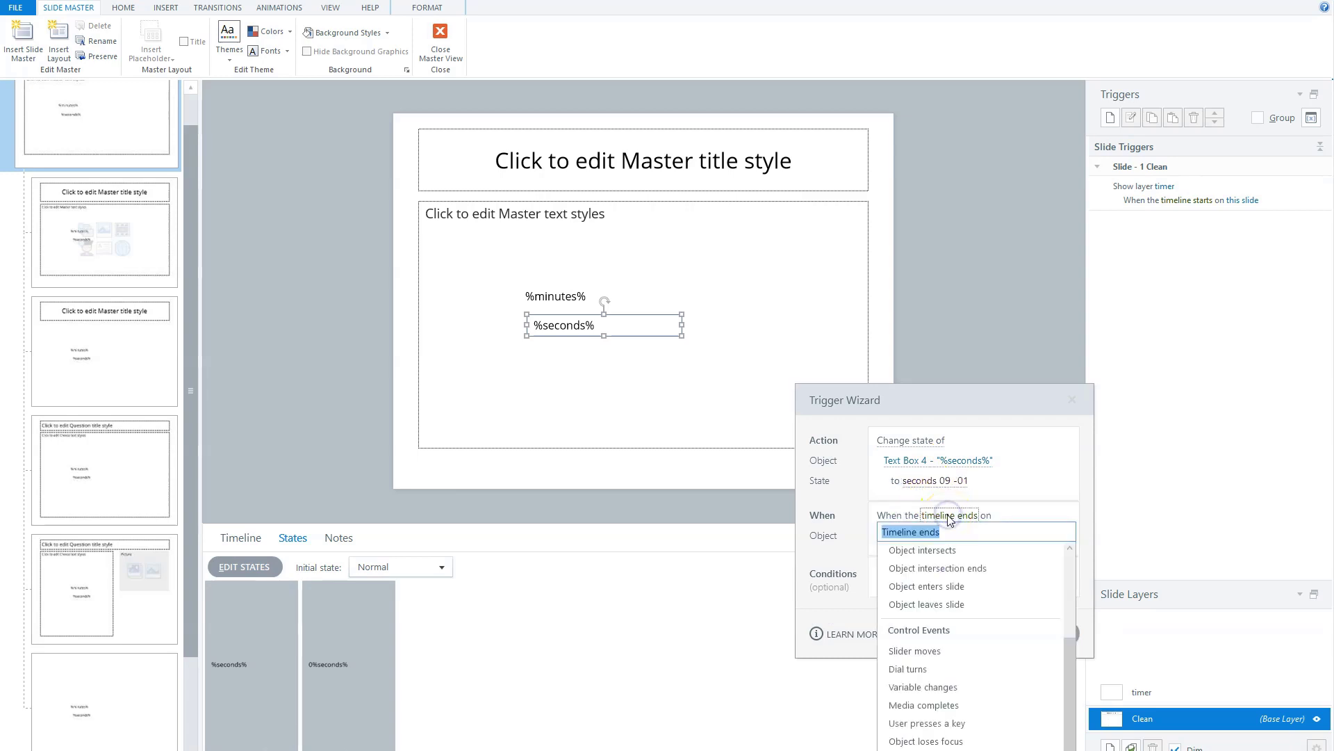
{"action": "scroll", "coordinate": [973, 556], "scroll_direction": "down", "scroll_amount": 2}
{"action": "scroll", "coordinate": [973, 591], "scroll_direction": "up", "scroll_amount": 3}
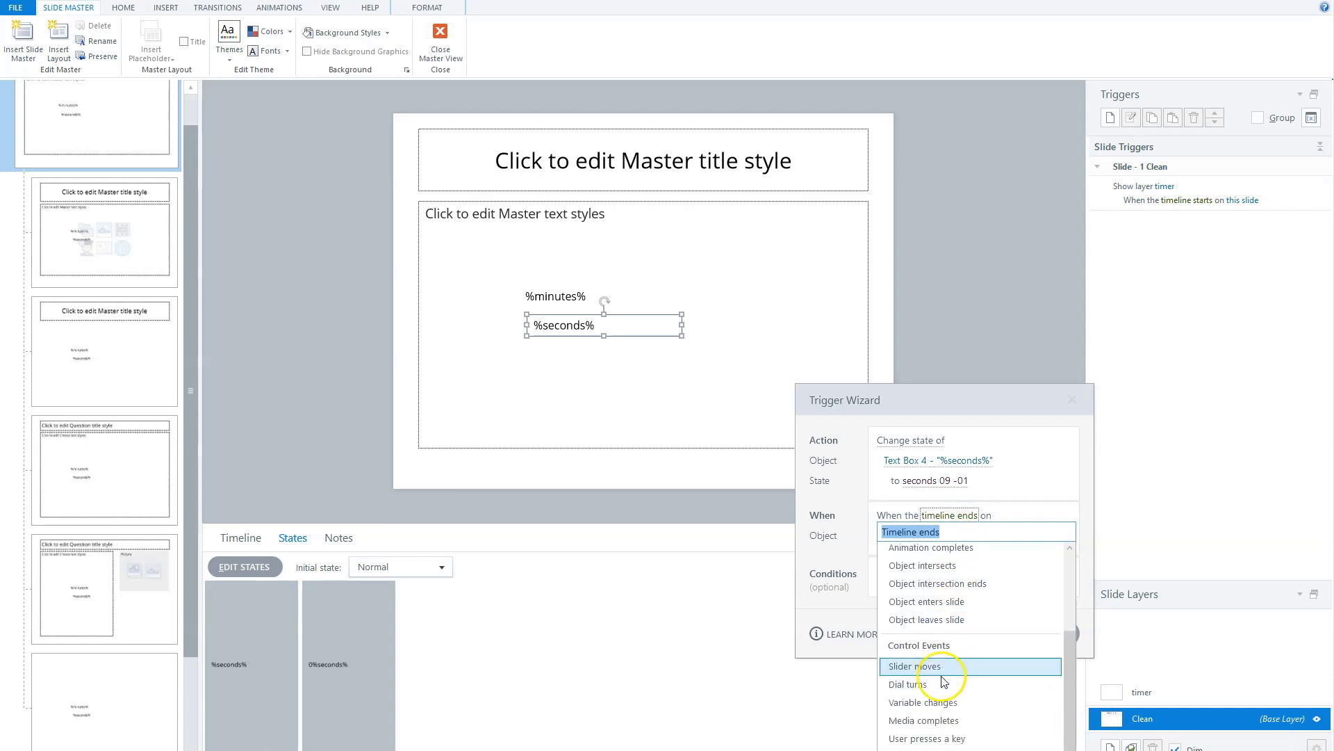
{"action": "left_click", "coordinate": [931, 702]}
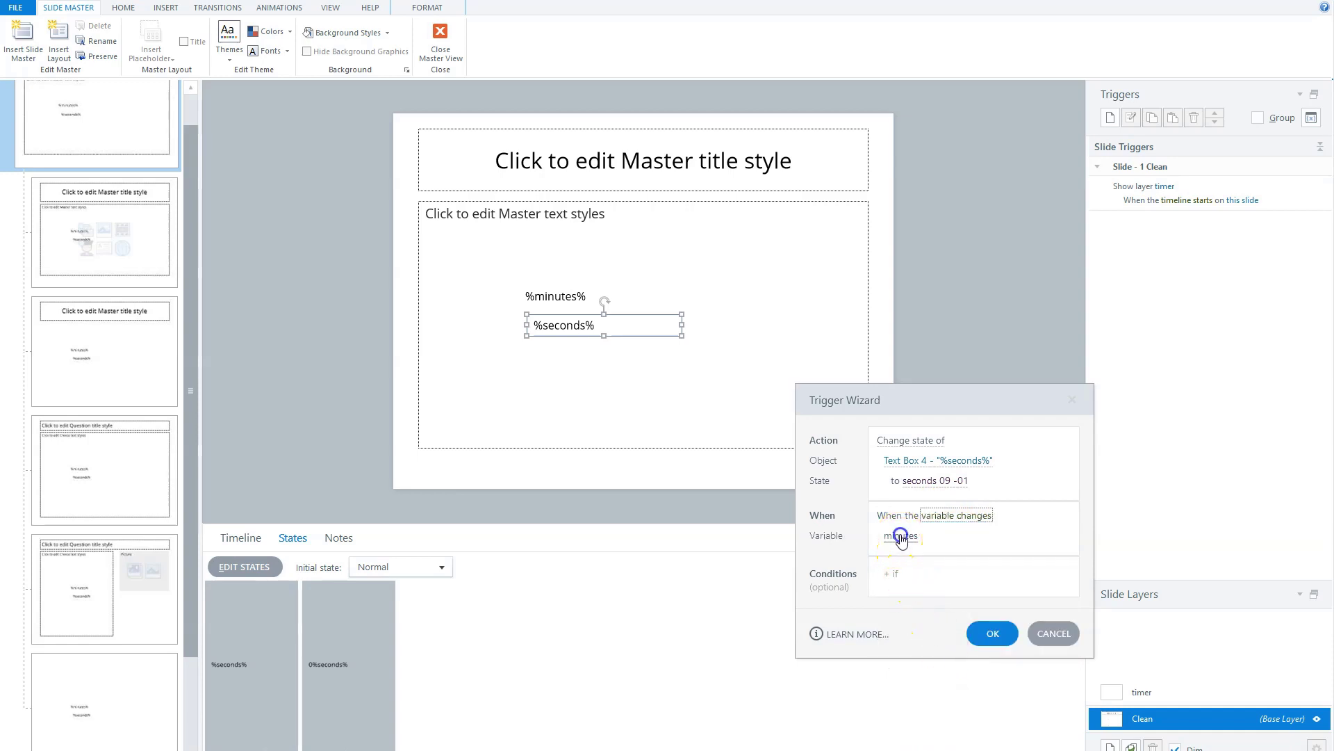
{"action": "left_click", "coordinate": [901, 537]}
{"action": "left_click", "coordinate": [918, 632]}
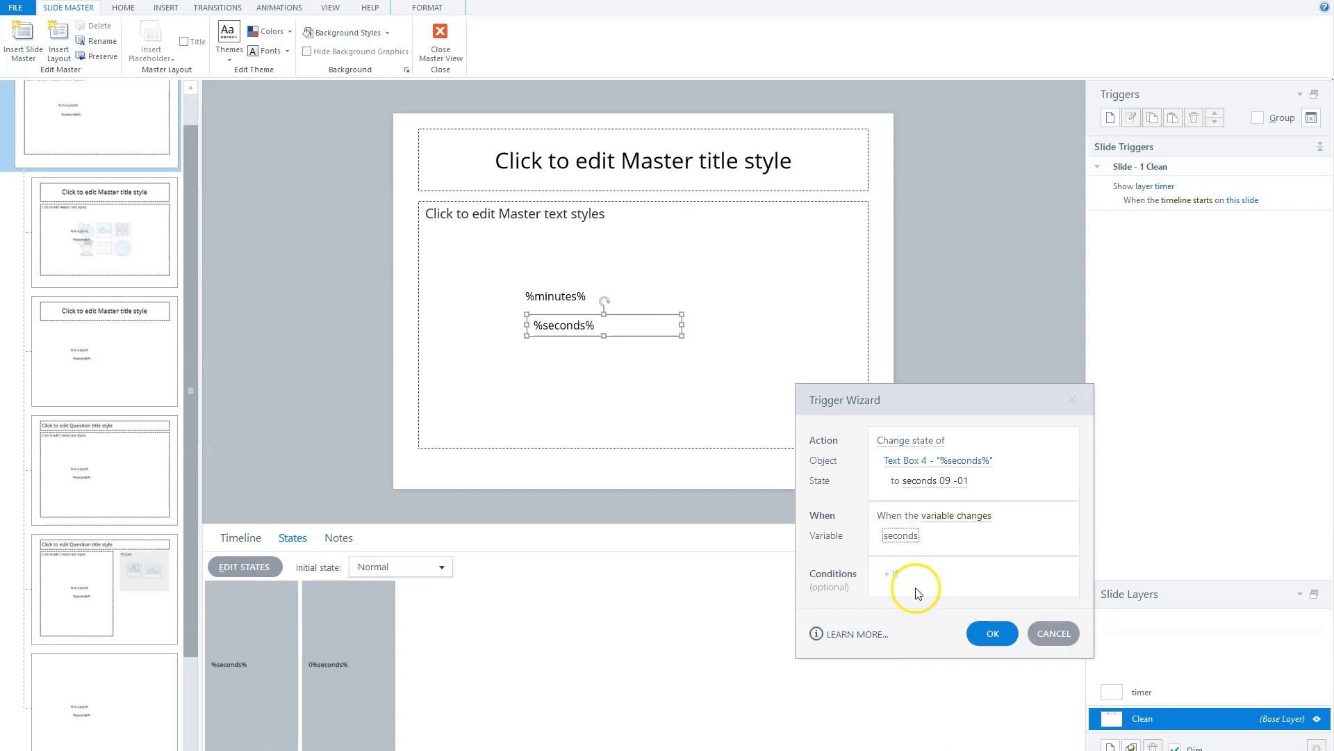
Add the condition that seconds equals 9 and save the trigger
{"action": "left_click", "coordinate": [916, 590]}
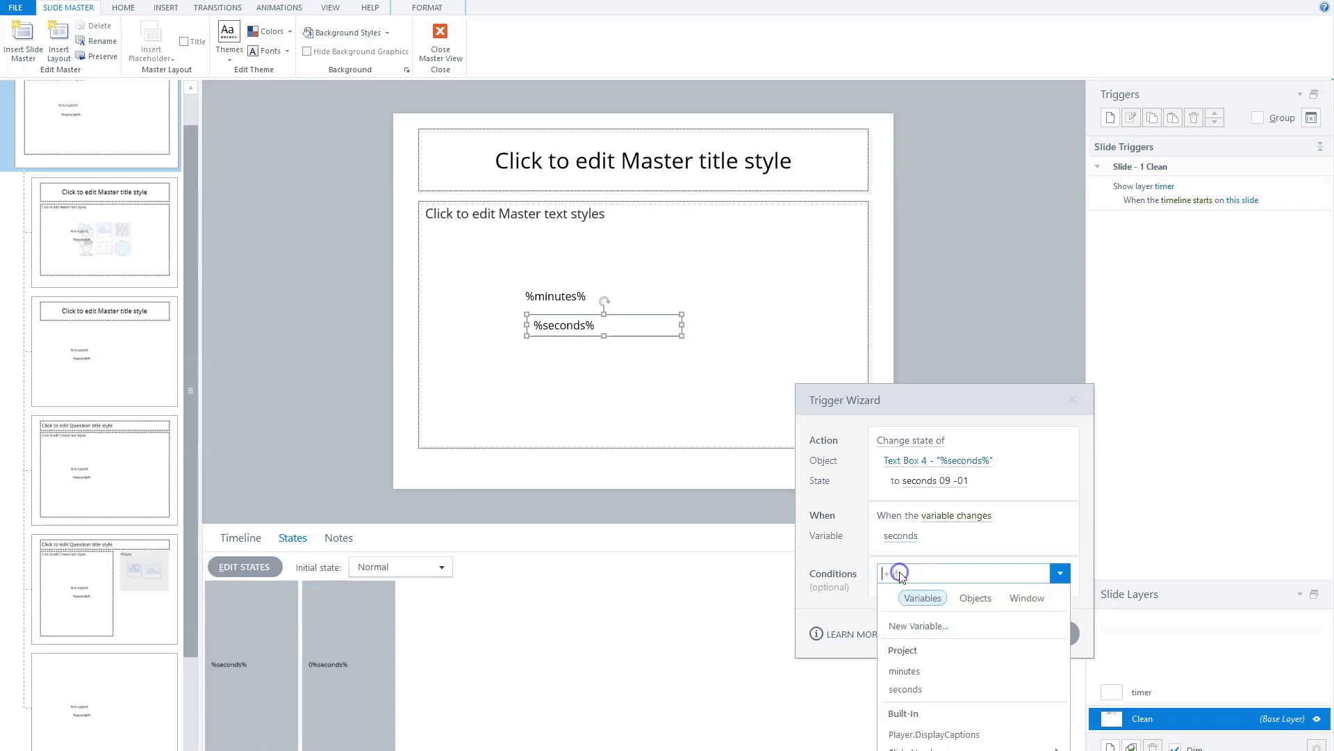
{"action": "left_click", "coordinate": [919, 690]}
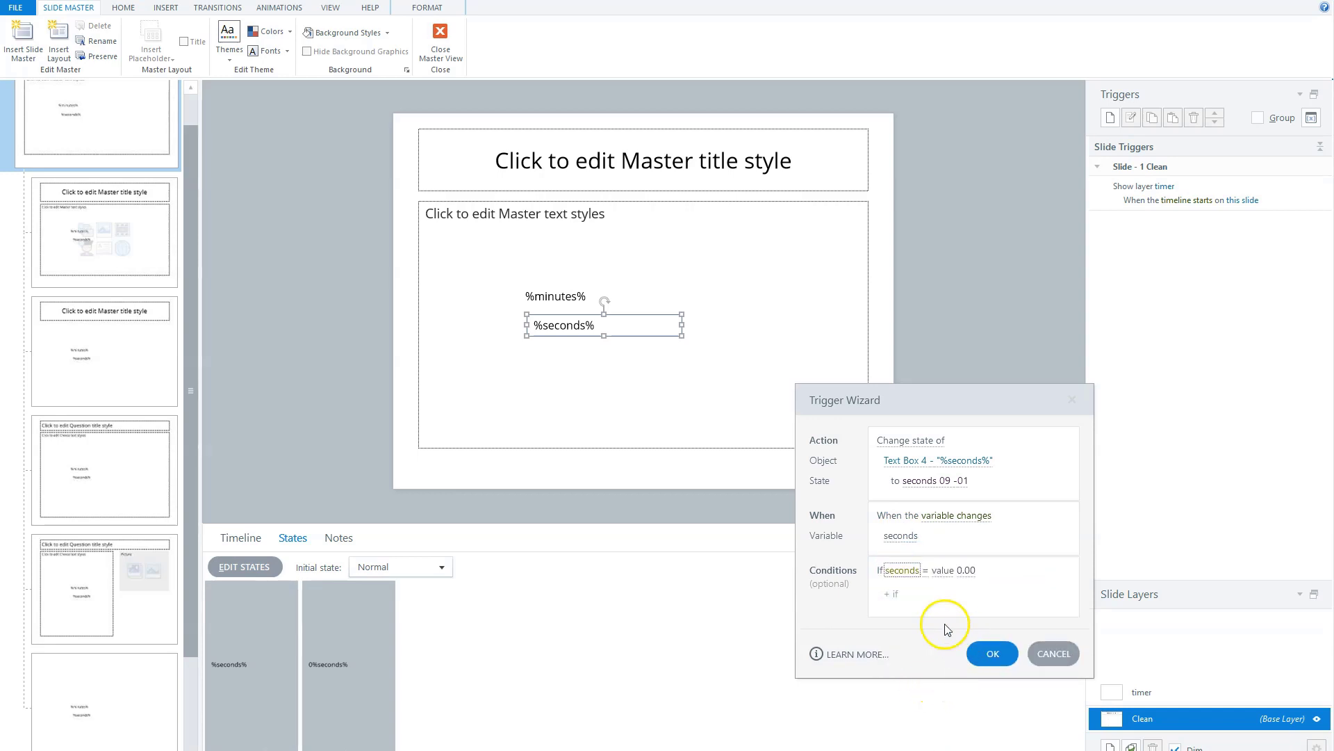
{"action": "left_click", "coordinate": [966, 570]}
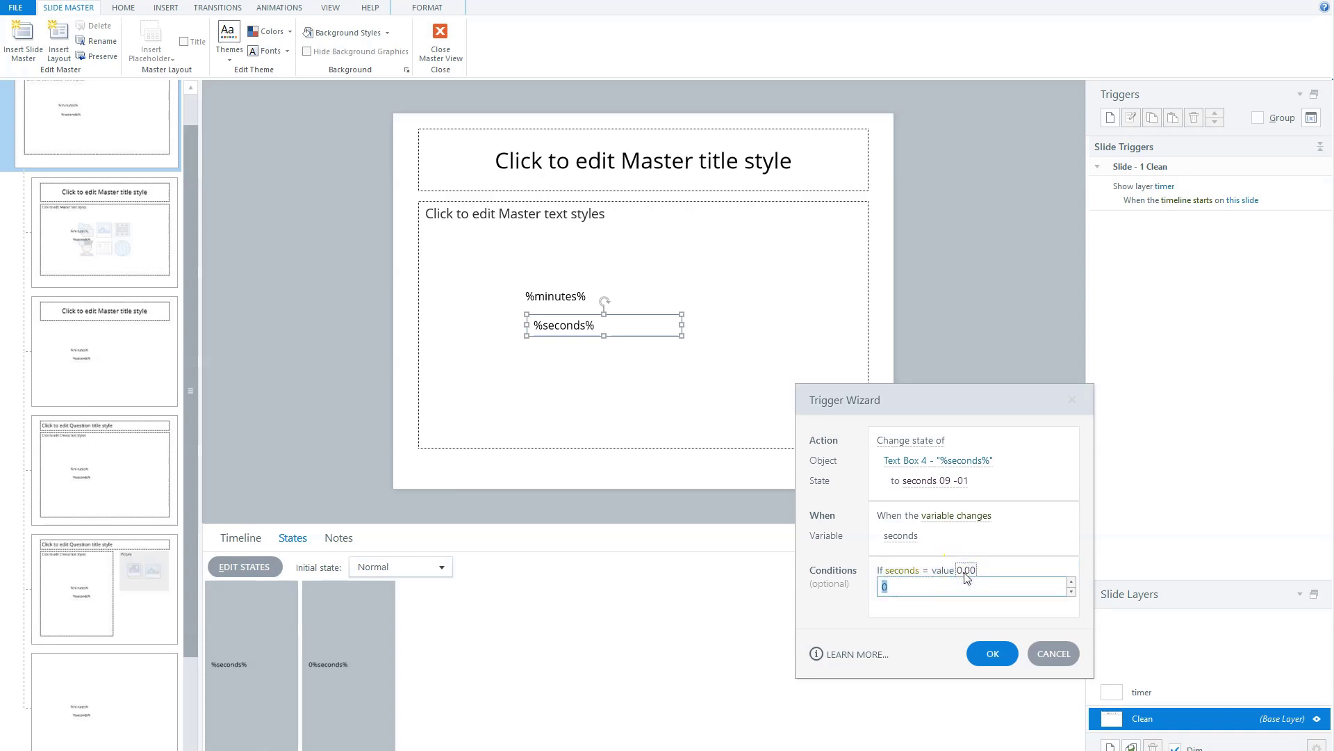
{"action": "type", "text": "9"}
{"action": "left_click", "coordinate": [992, 654]}
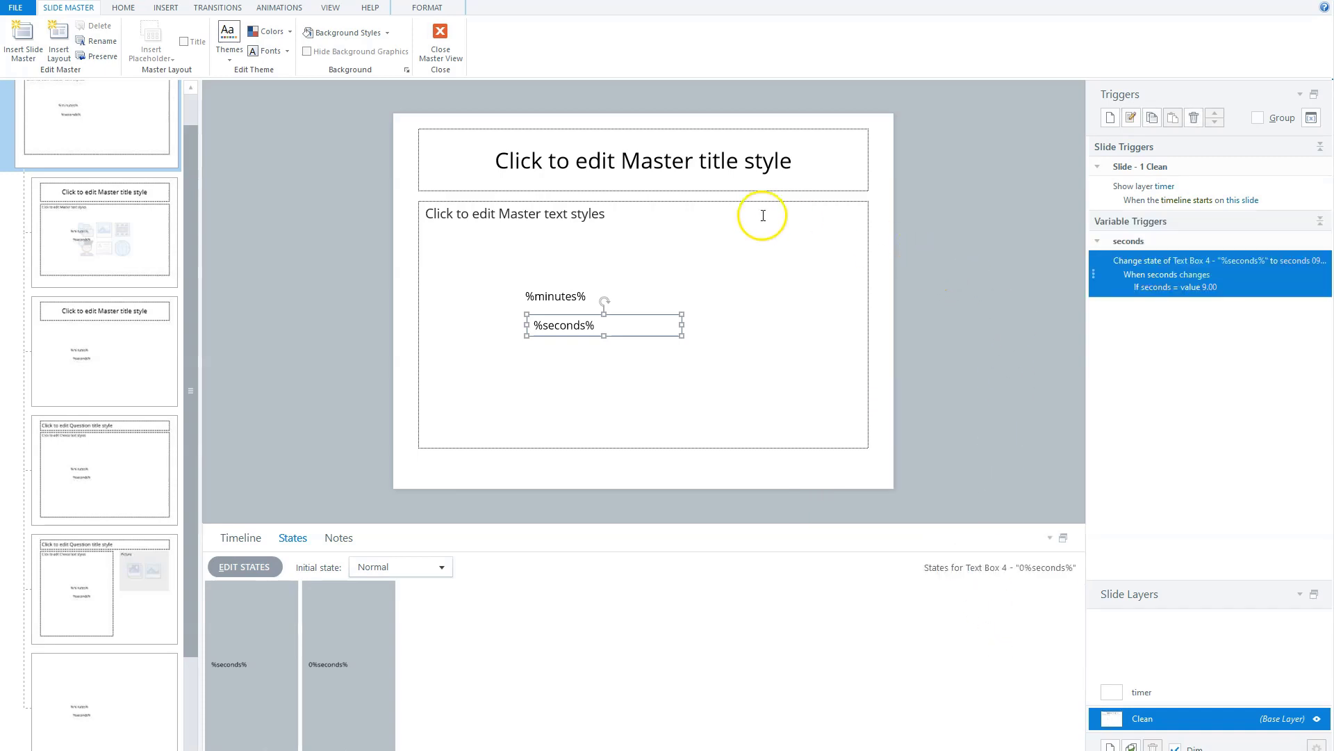
Close the slide master view, preview the current slide to check the leading zero in the countdown, and exit the preview
{"action": "left_click", "coordinate": [445, 45]}
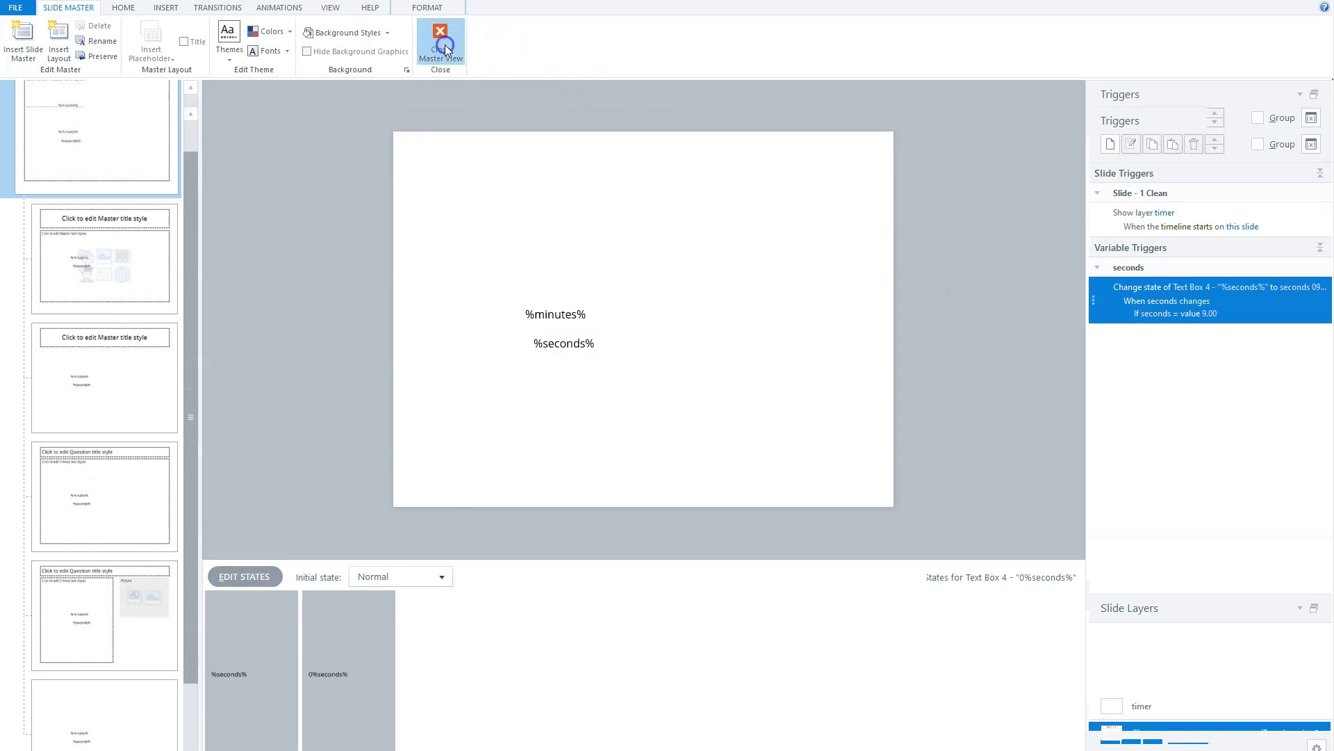
{"action": "left_click", "coordinate": [796, 60]}
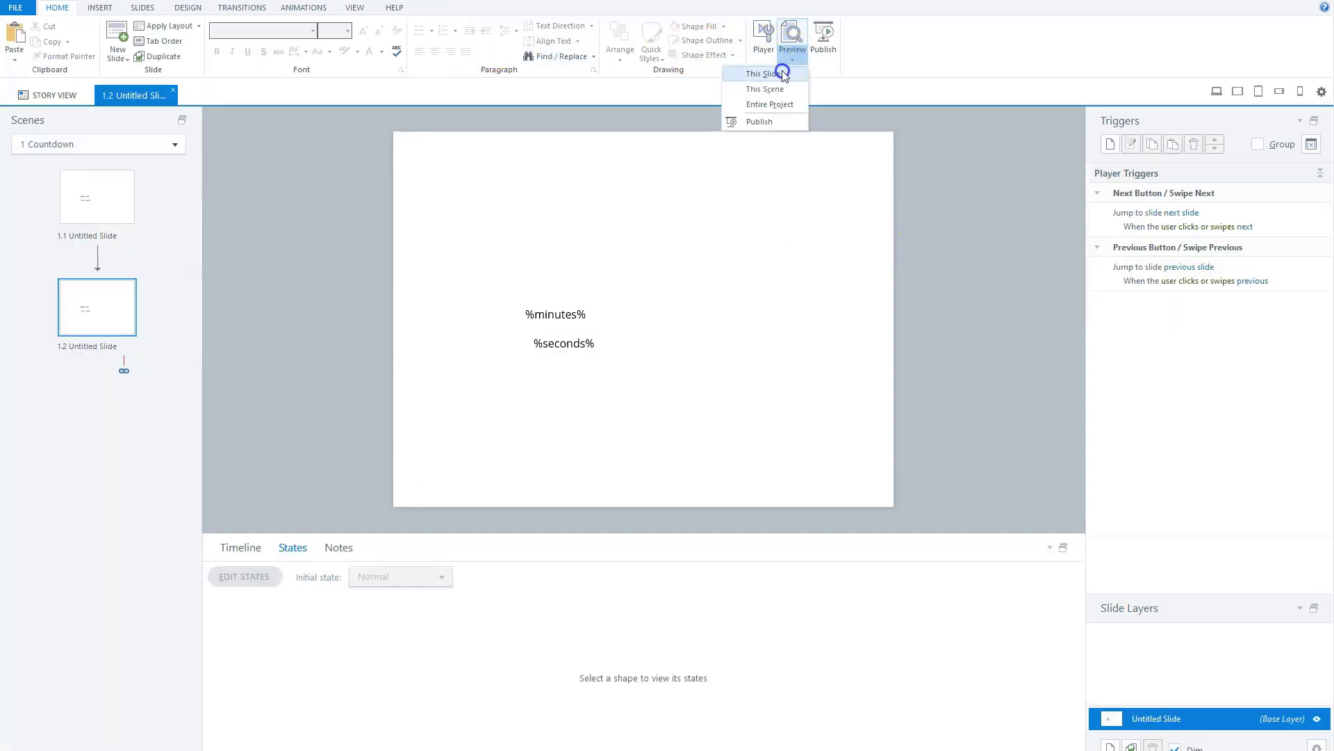
{"action": "left_click", "coordinate": [764, 74]}
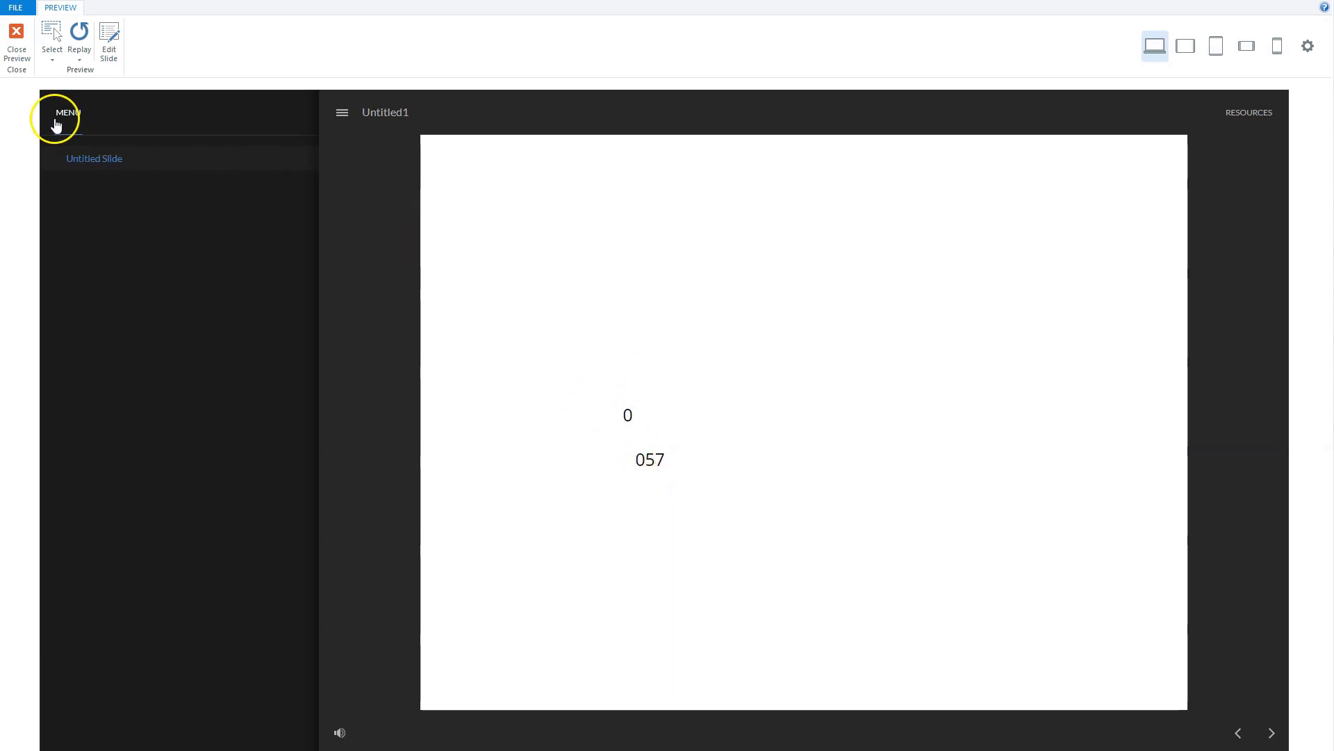
{"action": "left_click", "coordinate": [15, 47]}
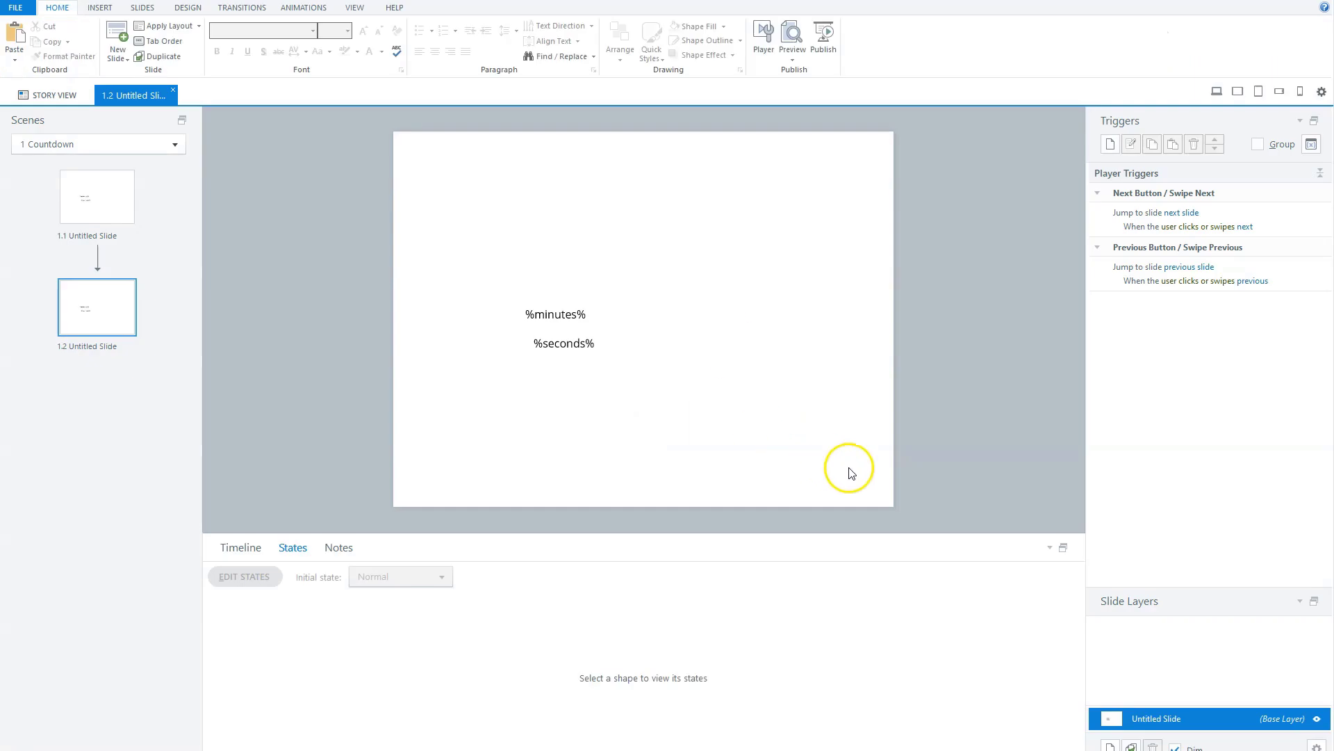
Reopen the slide master view and duplicate the seconds state-change trigger on the Clean master
{"action": "left_click", "coordinate": [353, 8]}
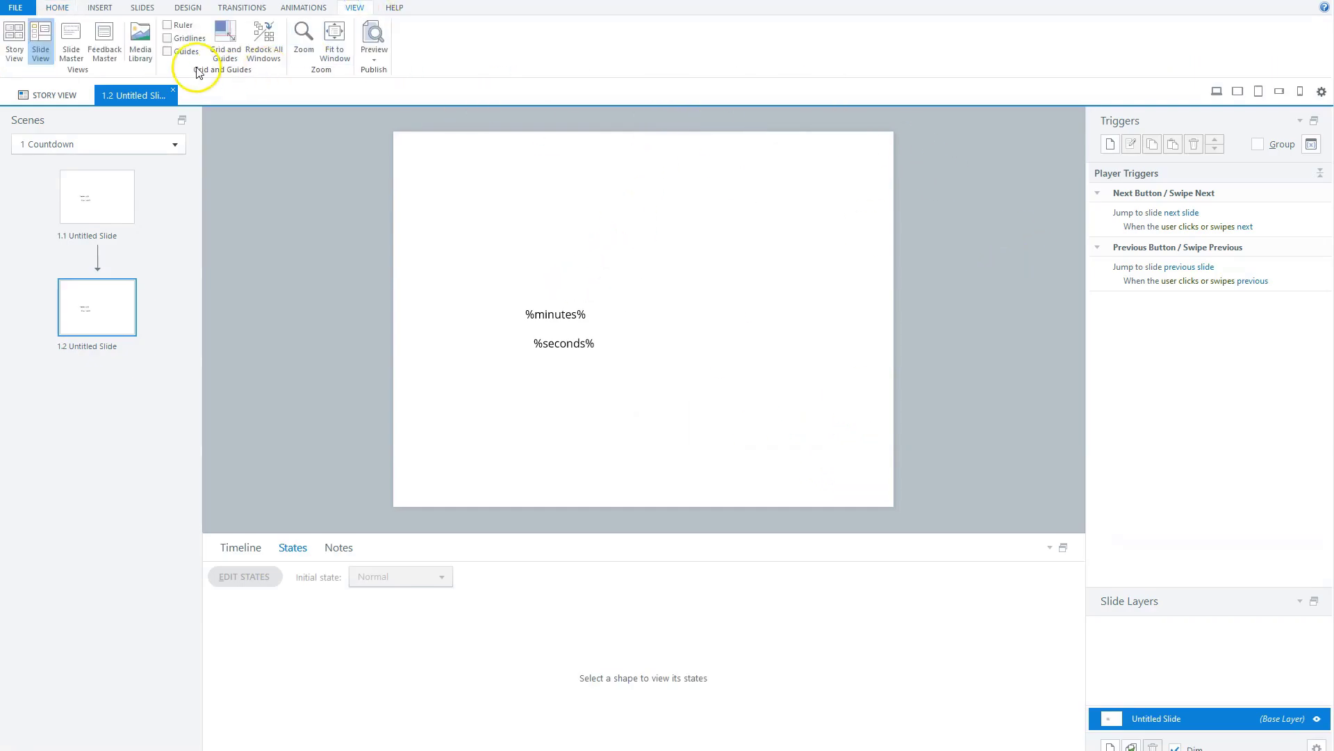
{"action": "left_click", "coordinate": [73, 49]}
{"action": "left_click", "coordinate": [143, 151]}
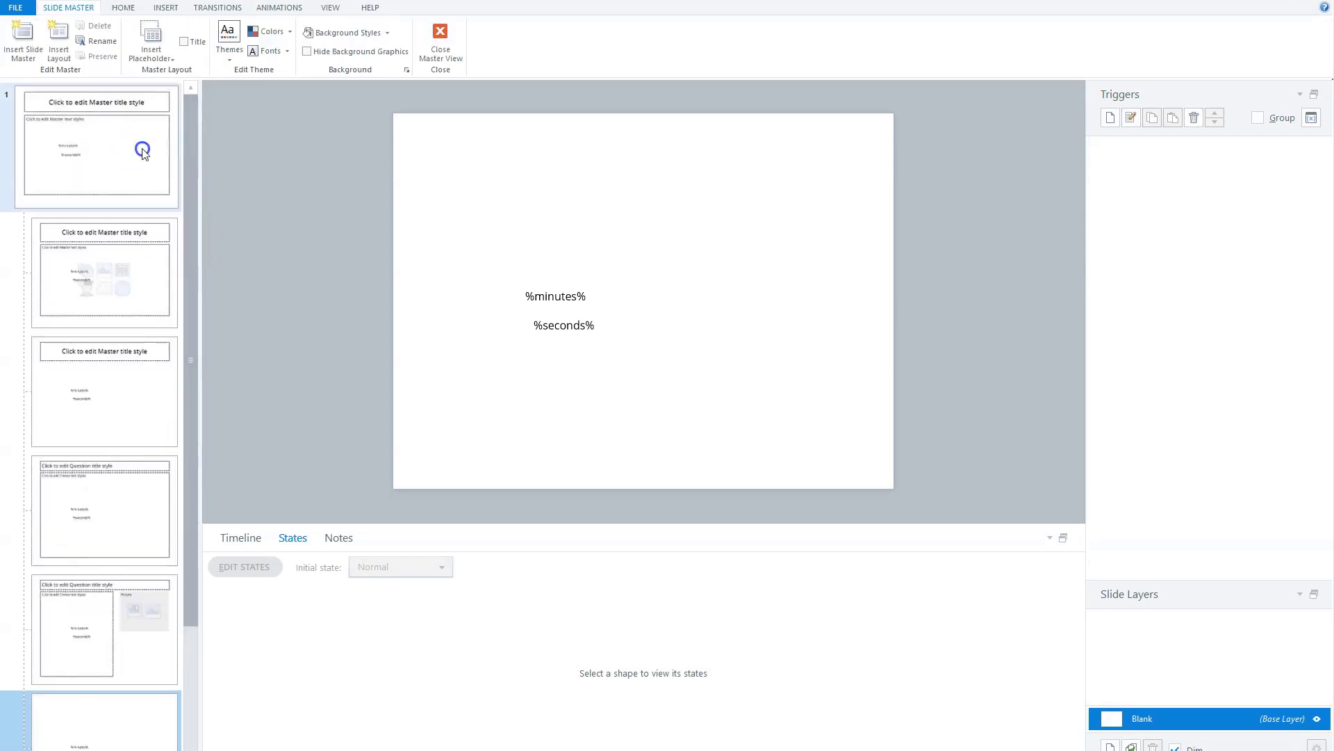
{"action": "left_click", "coordinate": [1152, 120]}
{"action": "left_click", "coordinate": [1173, 118]}
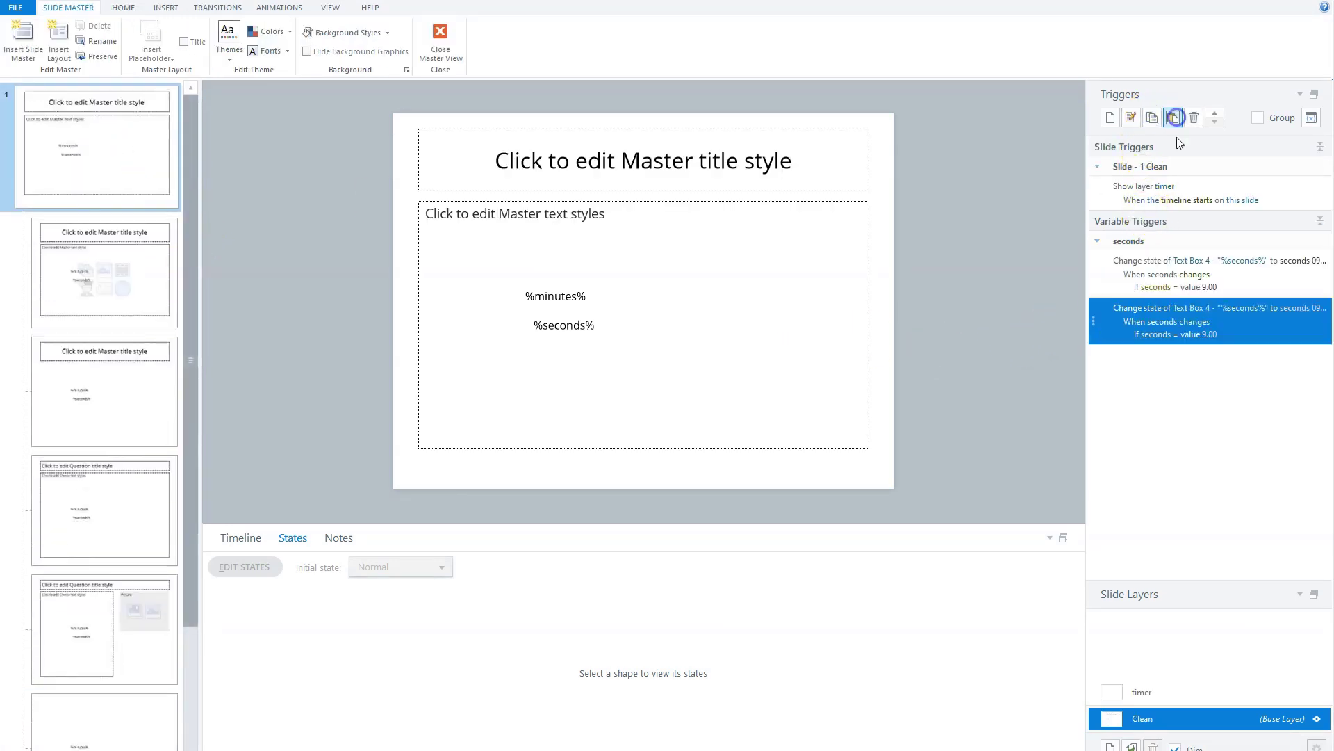
Change the copied trigger's state to Normal and its condition to seconds equal to 59, closing the master view when done
{"action": "left_click", "coordinate": [1300, 309]}
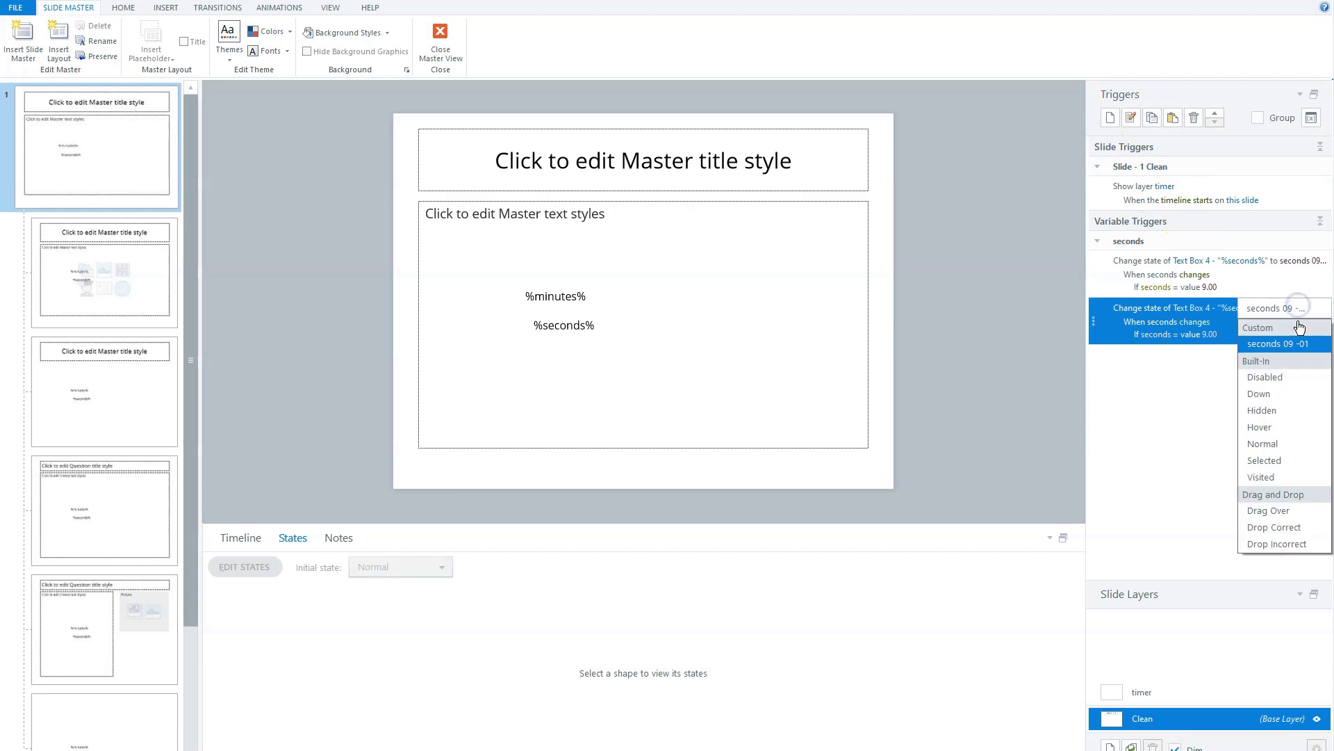
{"action": "left_click", "coordinate": [1278, 449]}
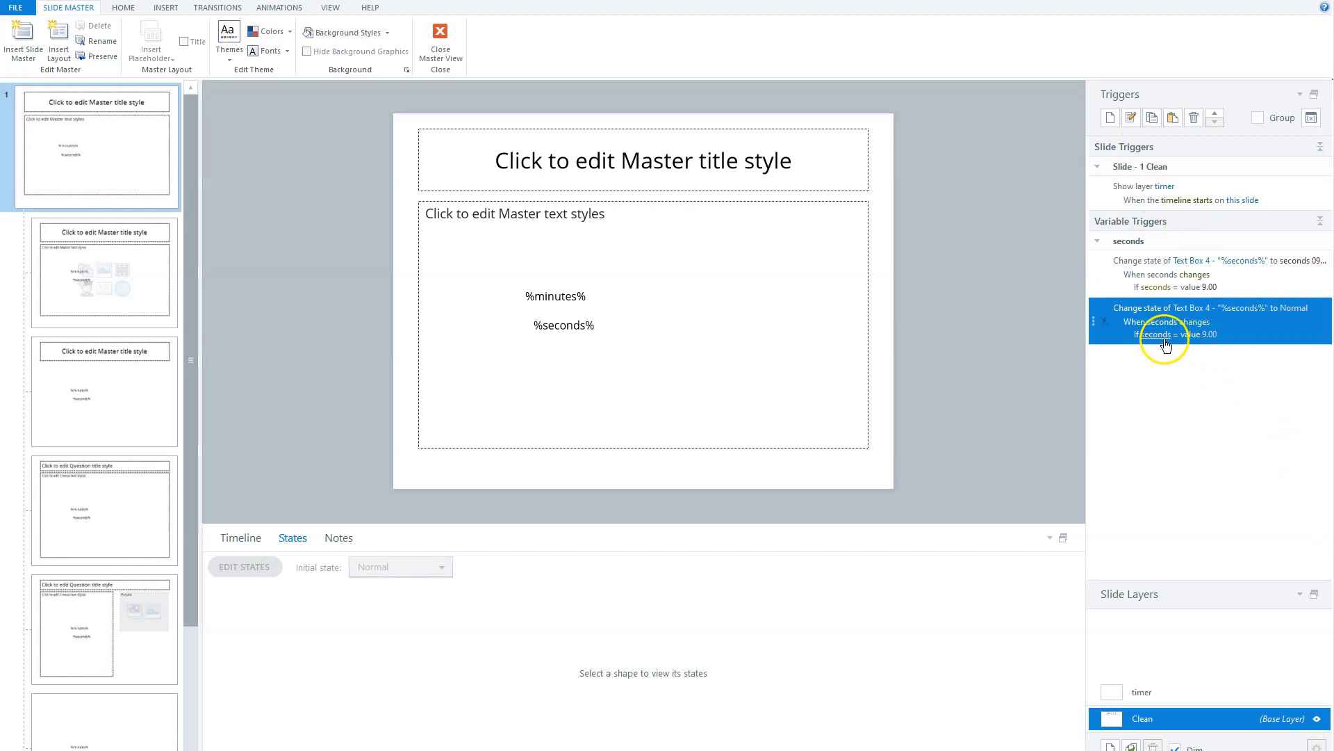
{"action": "left_click", "coordinate": [1209, 335]}
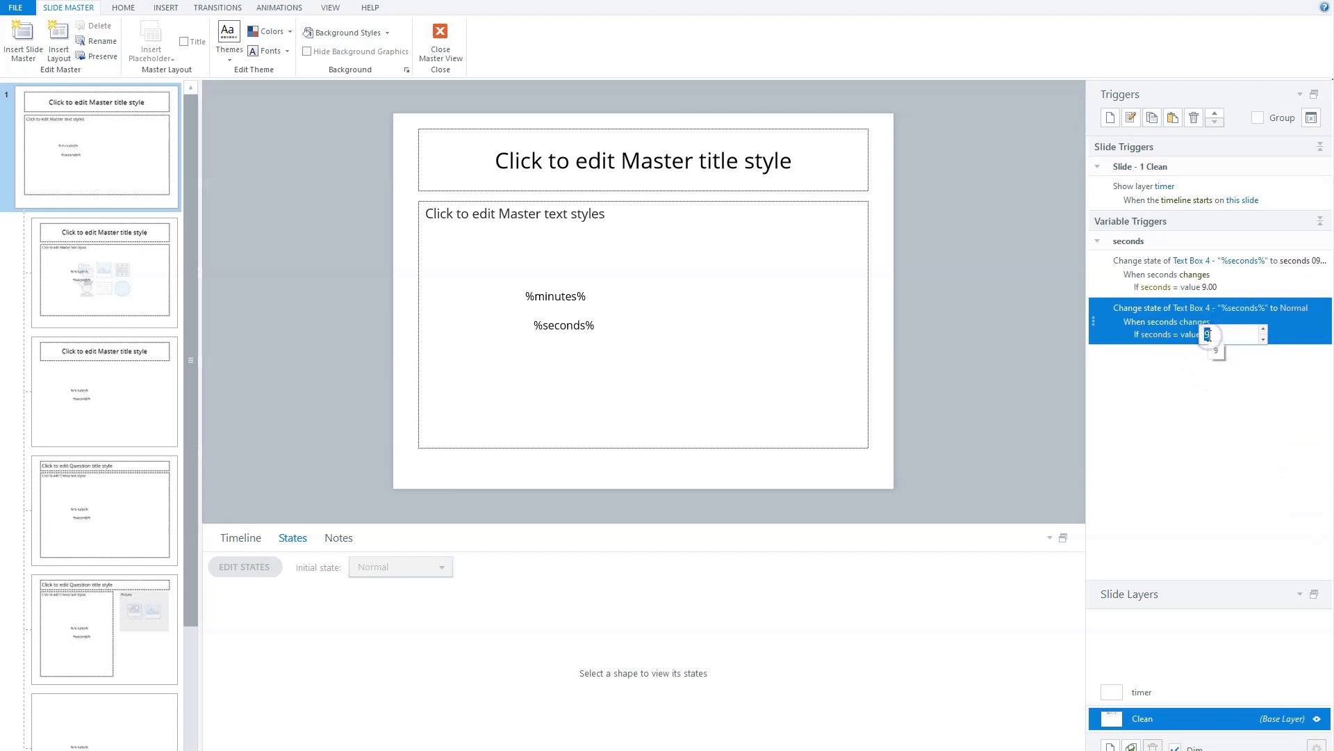
{"action": "type", "text": "59"}
{"action": "left_click", "coordinate": [1027, 346]}
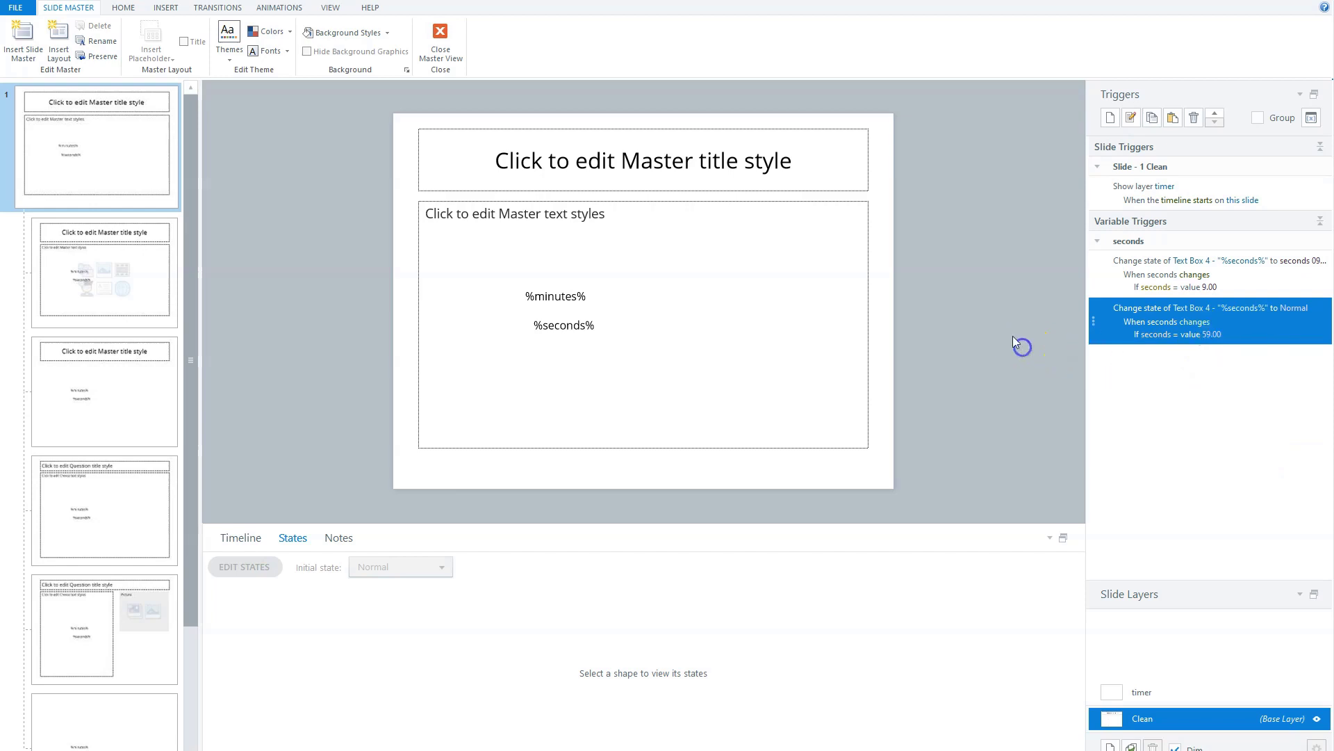
{"action": "left_click", "coordinate": [442, 42]}
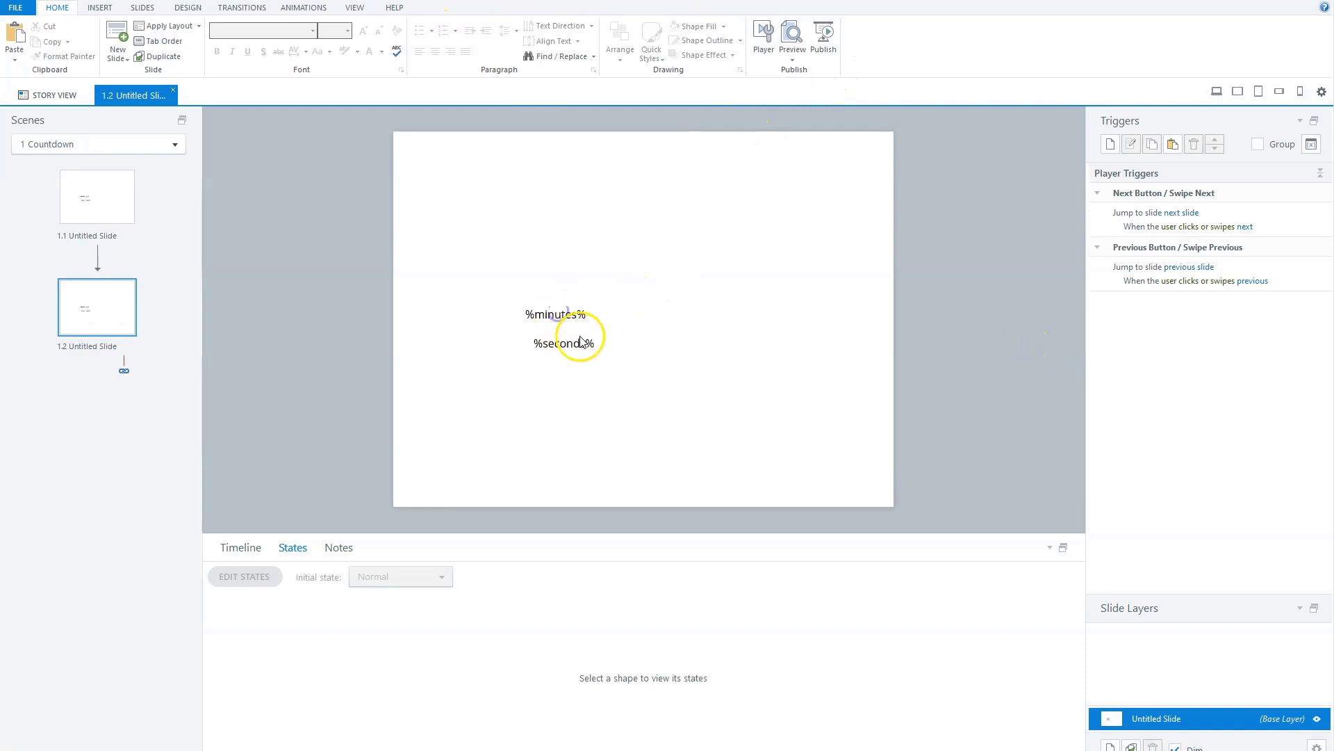
Reopen the Clean slide master and move the %seconds% text box beside %minutes% so both sit on one line
{"action": "left_click", "coordinate": [354, 8]}
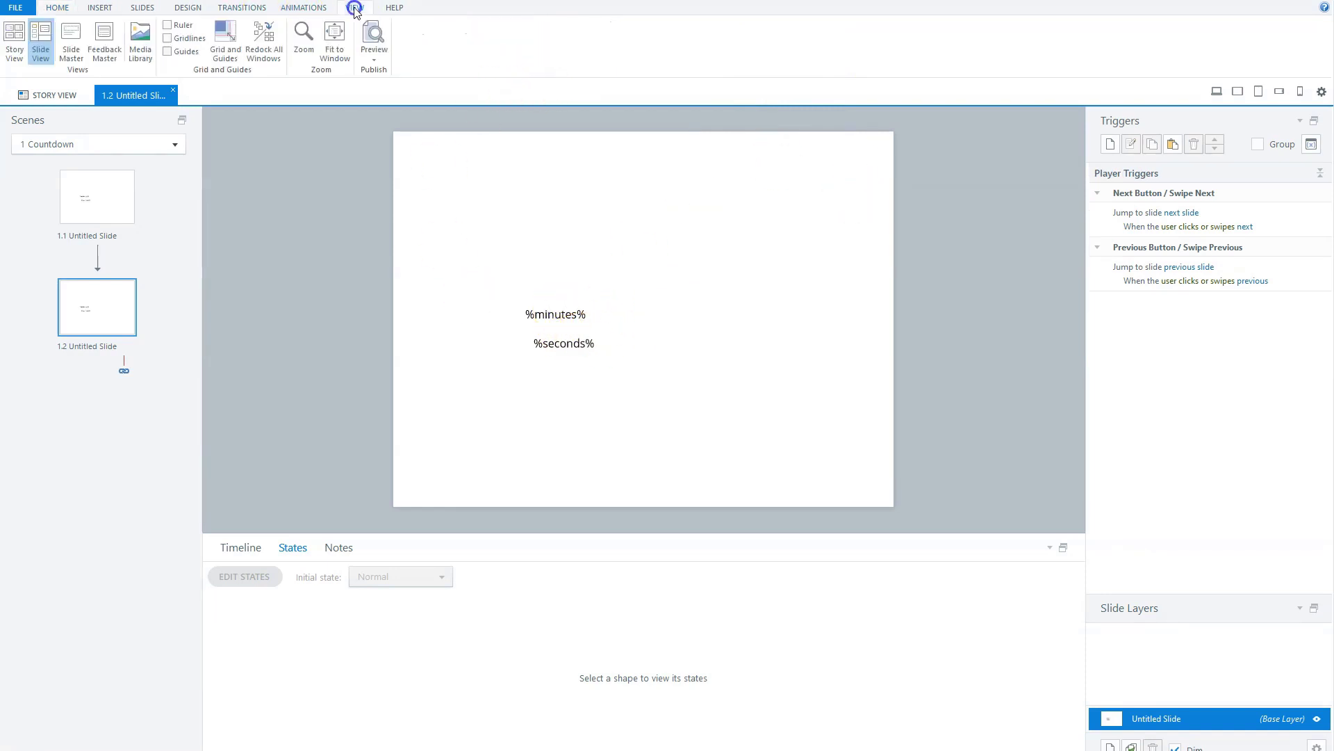
{"action": "left_click", "coordinate": [67, 36]}
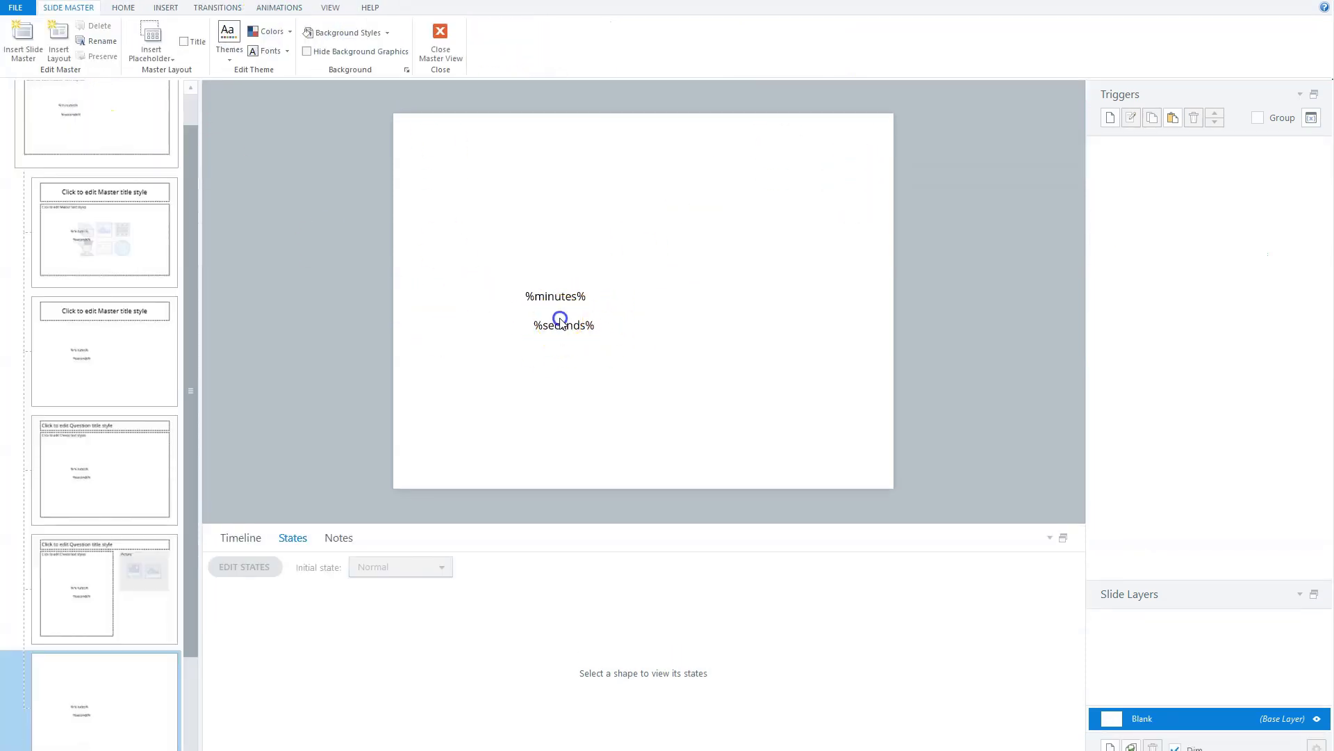
{"action": "scroll", "coordinate": [169, 149], "scroll_direction": "up", "scroll_amount": 1}
{"action": "left_click", "coordinate": [132, 163]}
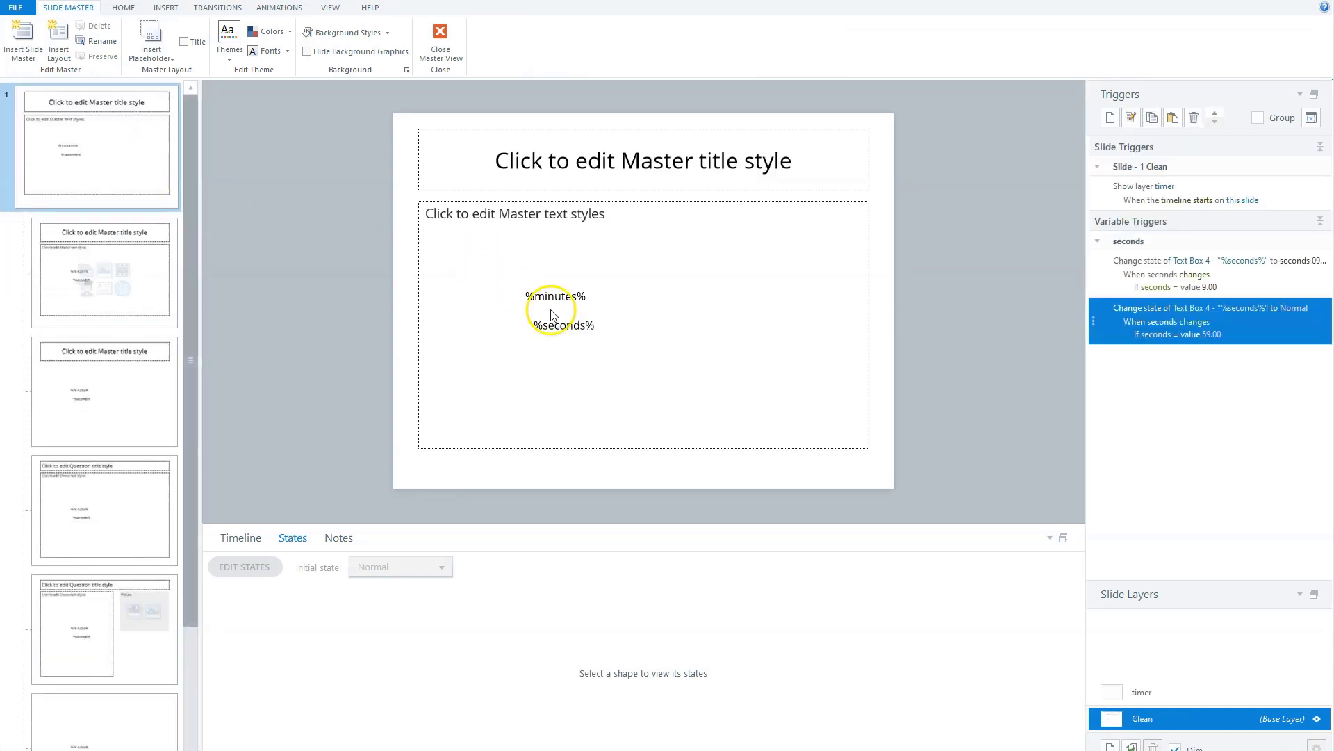
{"action": "left_click", "coordinate": [551, 325]}
{"action": "left_click_drag", "start_coordinate": [634, 293], "coordinate": [643, 289]}
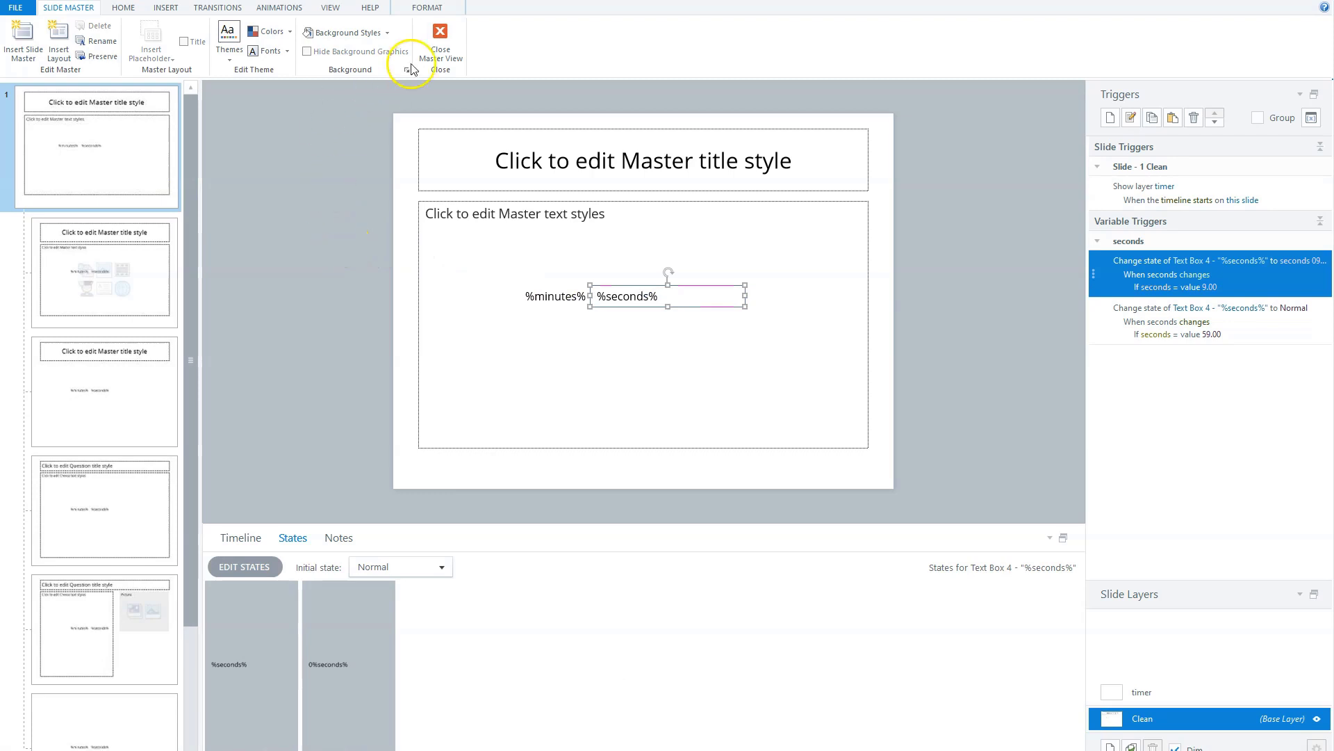
Close the slide master view and preview the current slide to check the countdown's seconds display
{"action": "left_click", "coordinate": [440, 43]}
{"action": "left_click", "coordinate": [792, 59]}
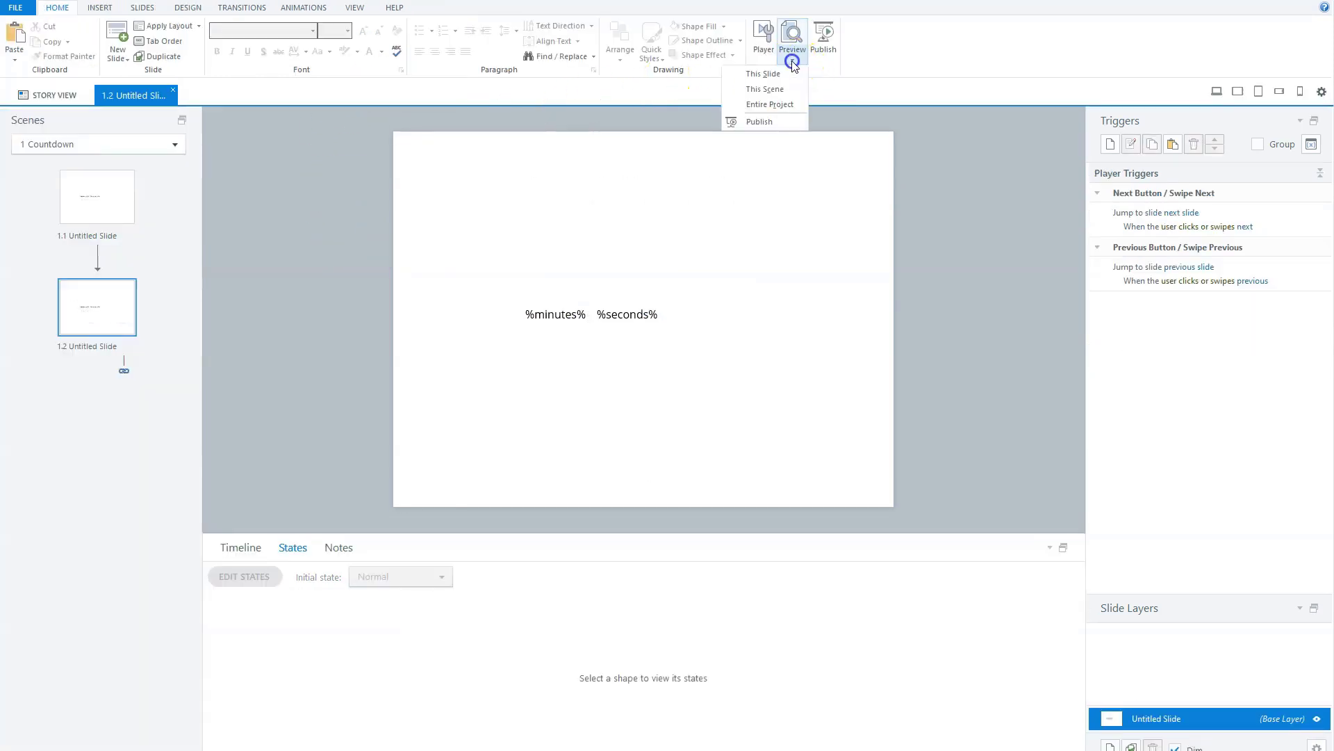
{"action": "left_click", "coordinate": [768, 82]}
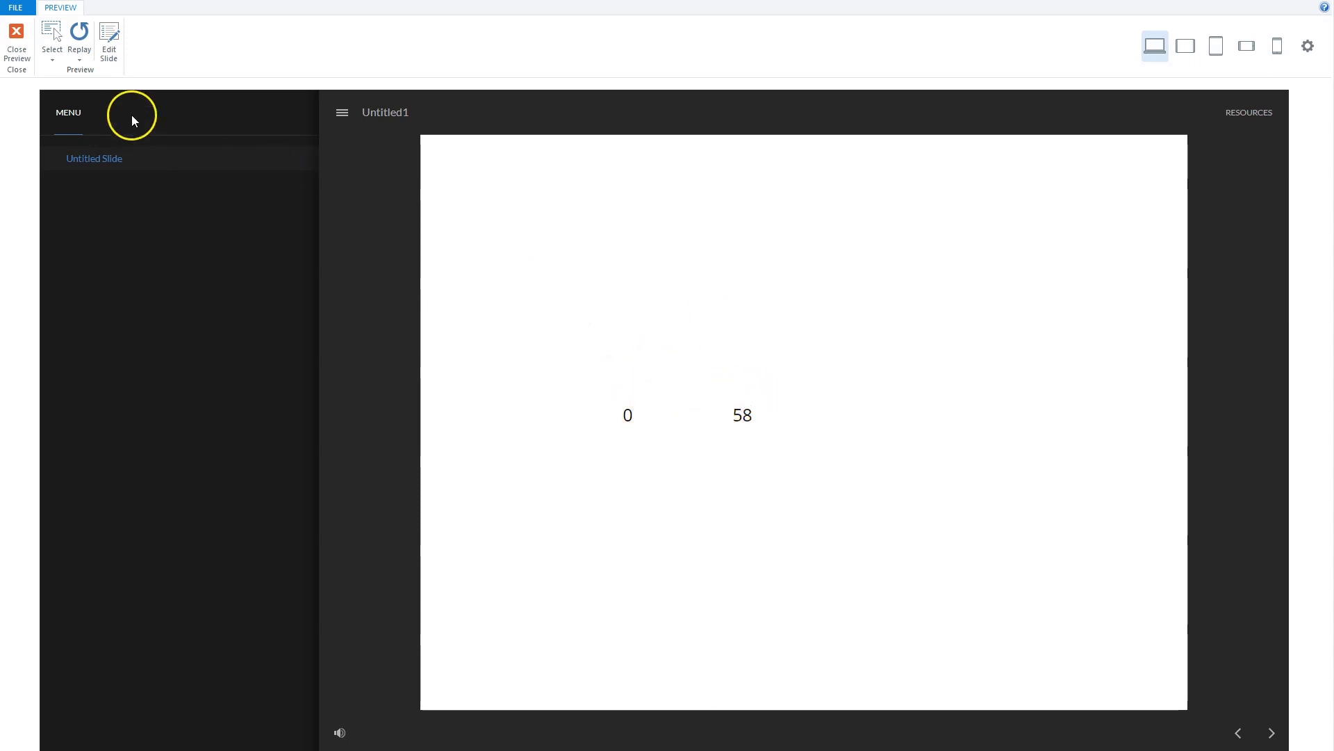
Close the preview and delete the gradient rectangle from slide 1.2
{"action": "left_click", "coordinate": [28, 52]}
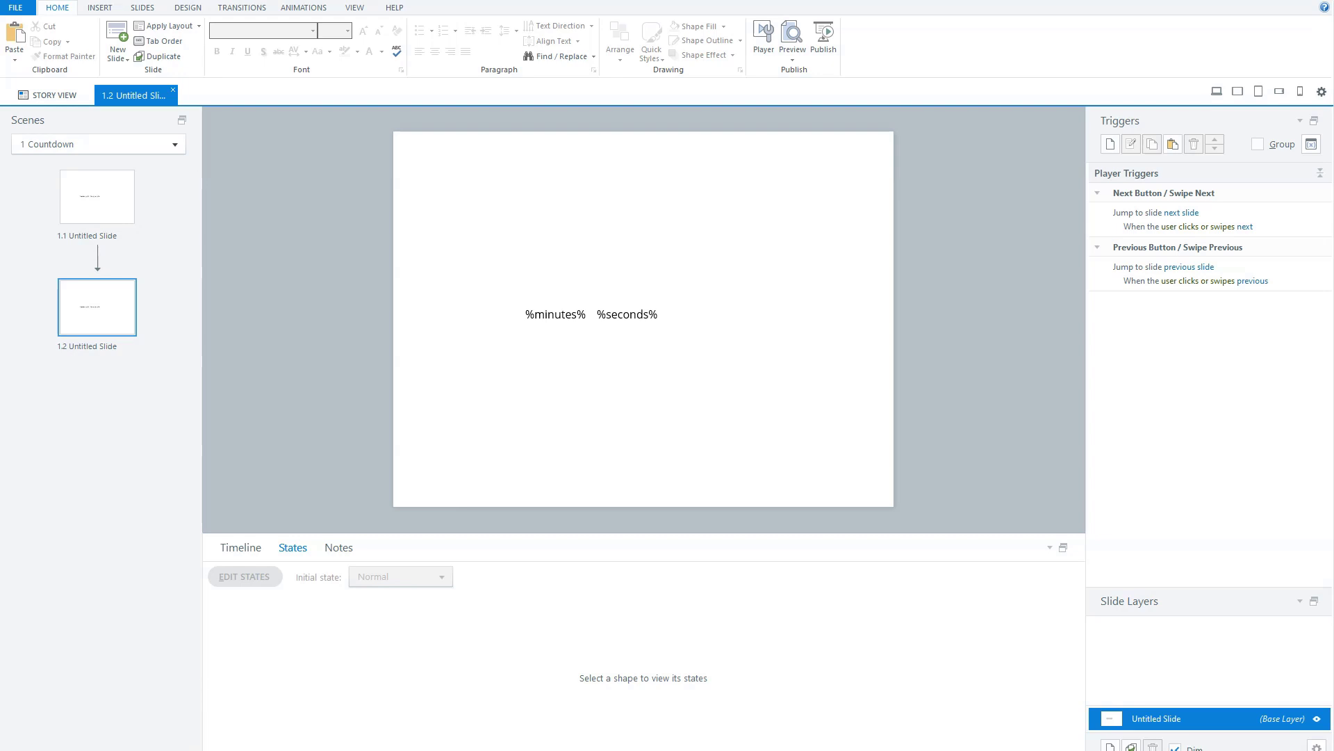
{"action": "left_click", "coordinate": [497, 335]}
{"action": "left_click", "coordinate": [242, 549]}
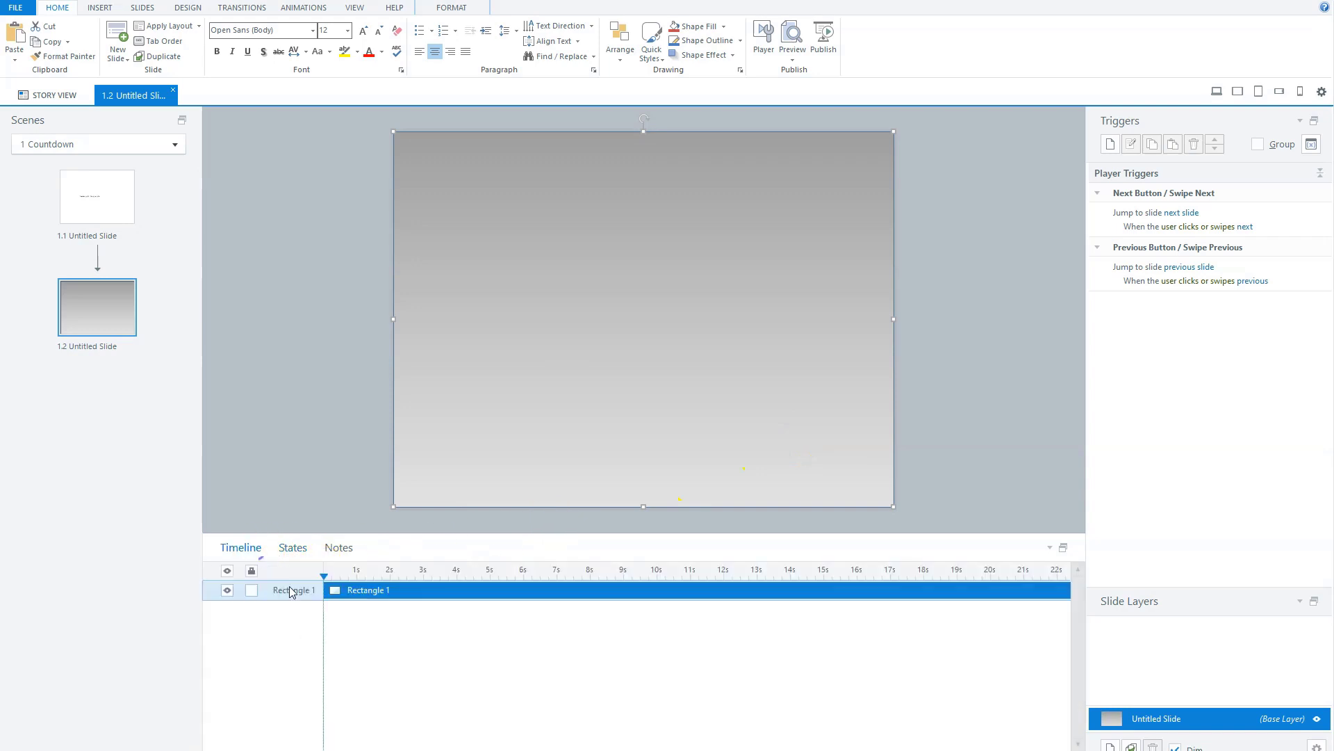
{"action": "key", "text": "Delete"}
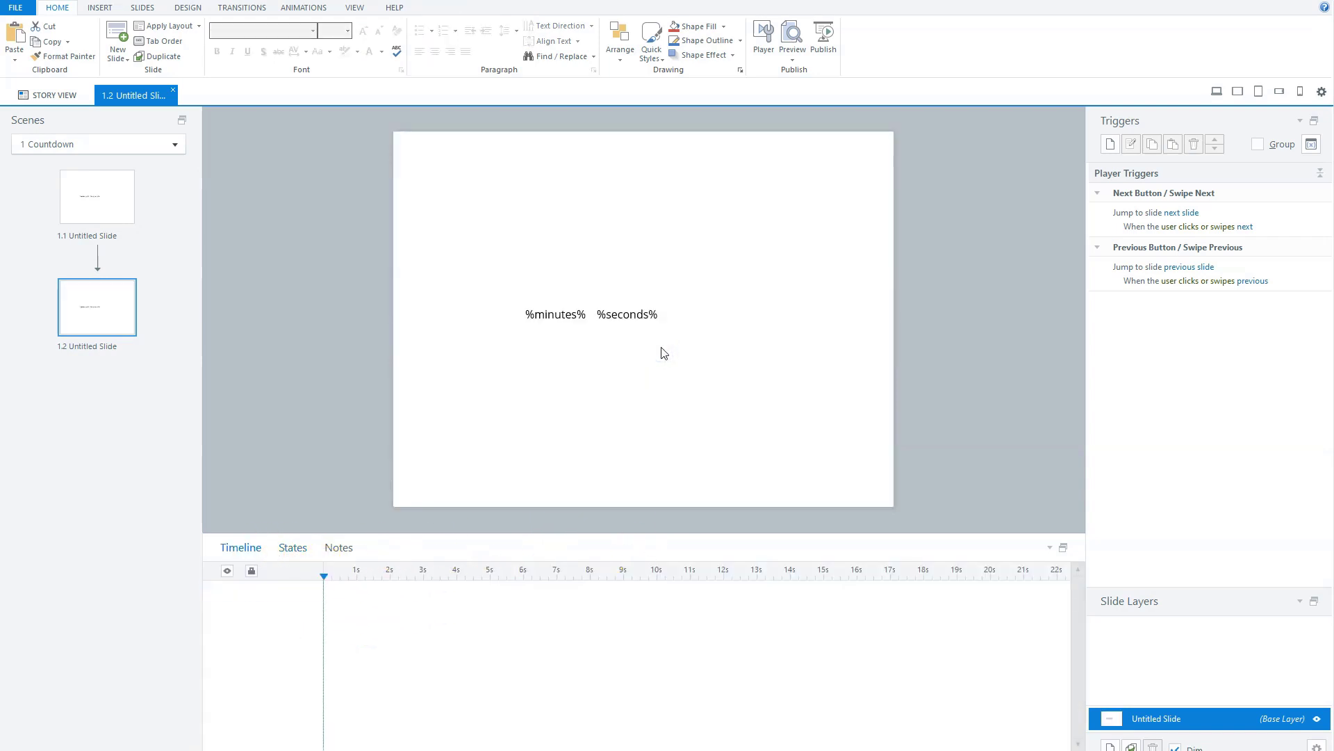
Open the Clean slide master, paste the full-slide gradient rectangle and move it behind all the text boxes
{"action": "left_click", "coordinate": [354, 7]}
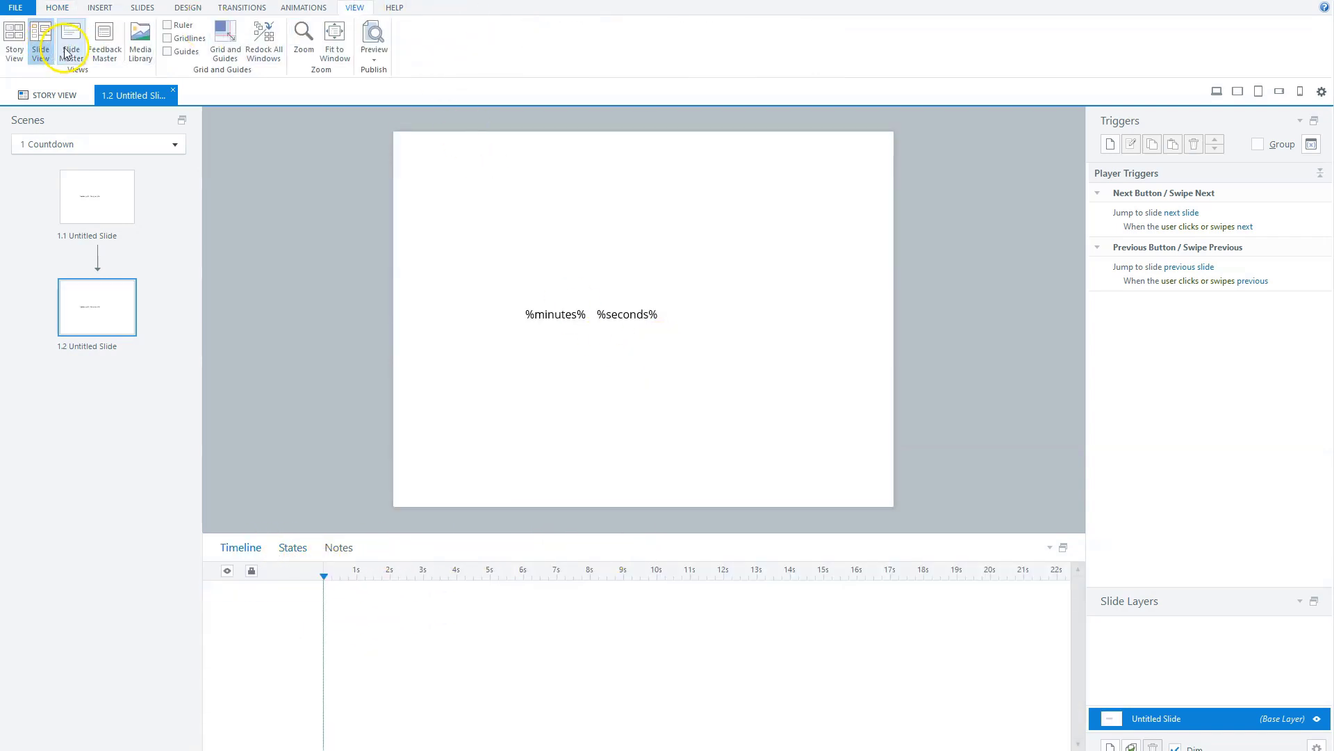
{"action": "left_click", "coordinate": [70, 43]}
{"action": "left_click", "coordinate": [148, 148]}
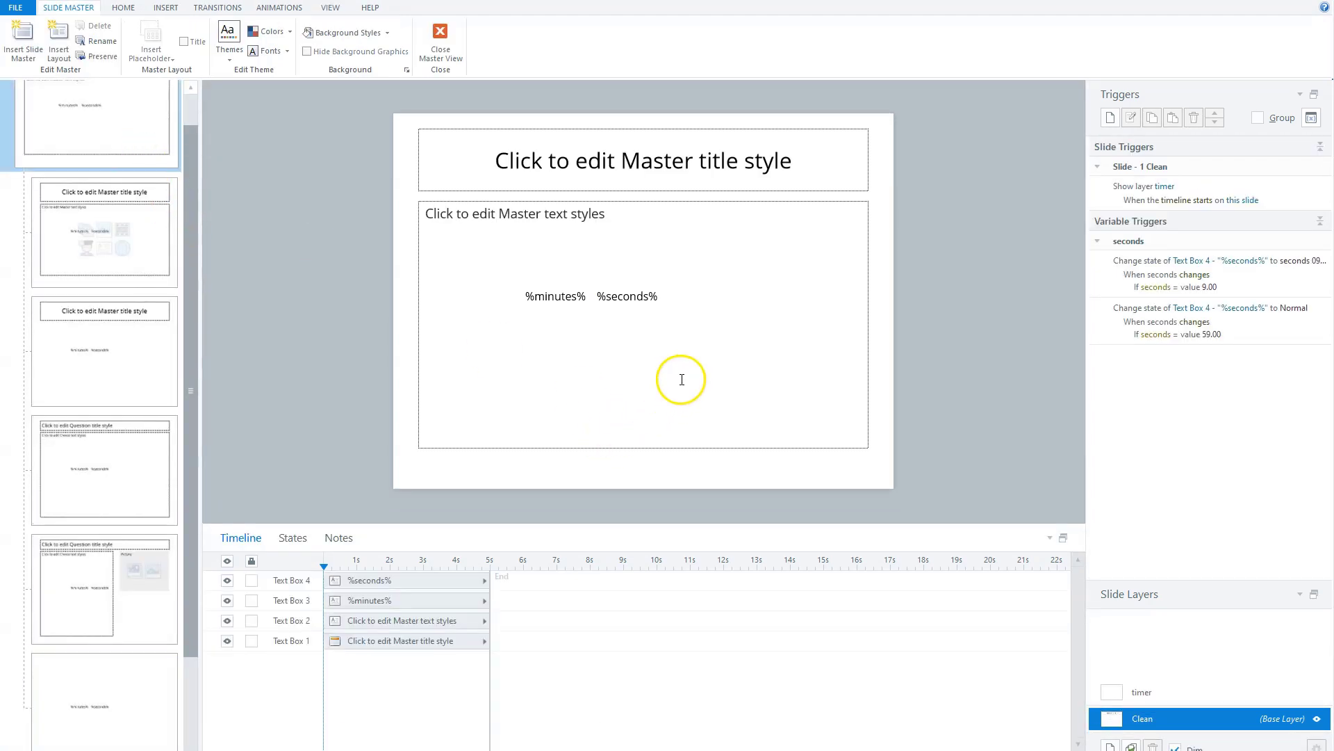
{"action": "key", "text": "ctrl+v"}
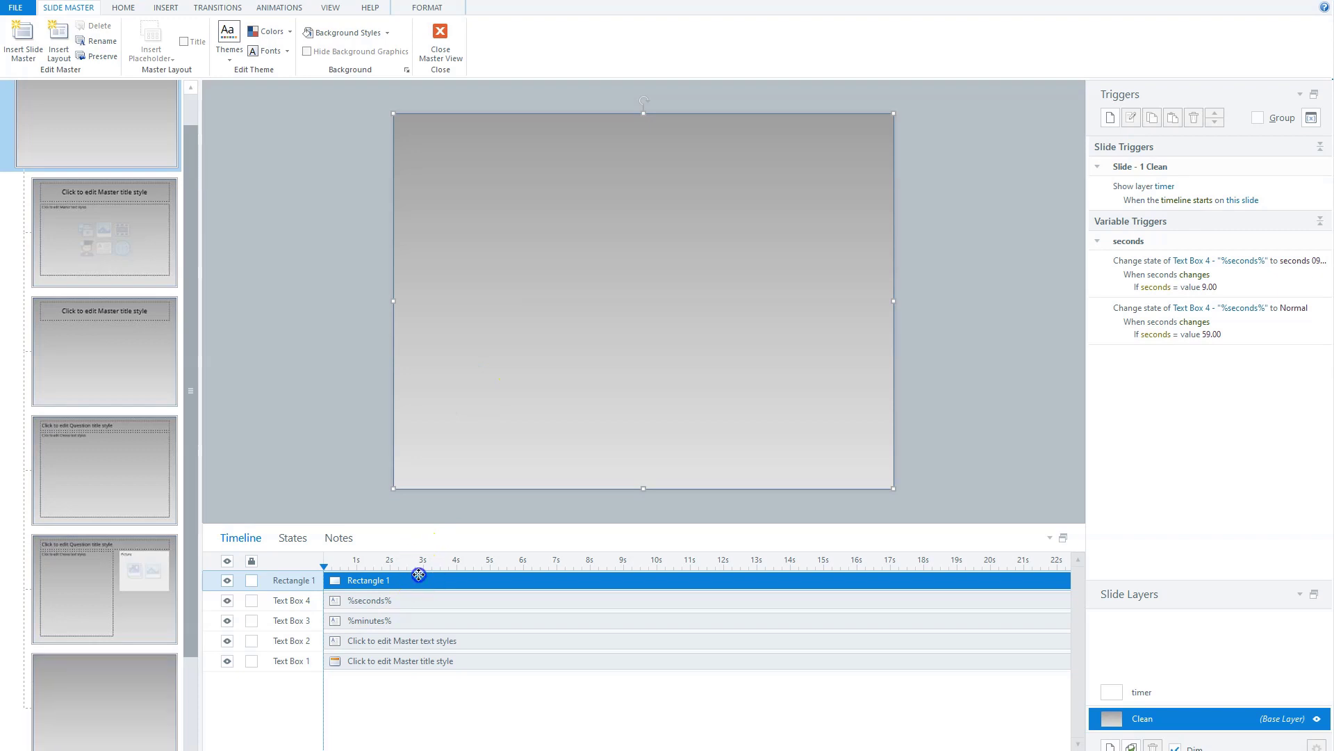
{"action": "left_click_drag", "start_coordinate": [417, 574], "coordinate": [417, 665]}
{"action": "left_click", "coordinate": [310, 399]}
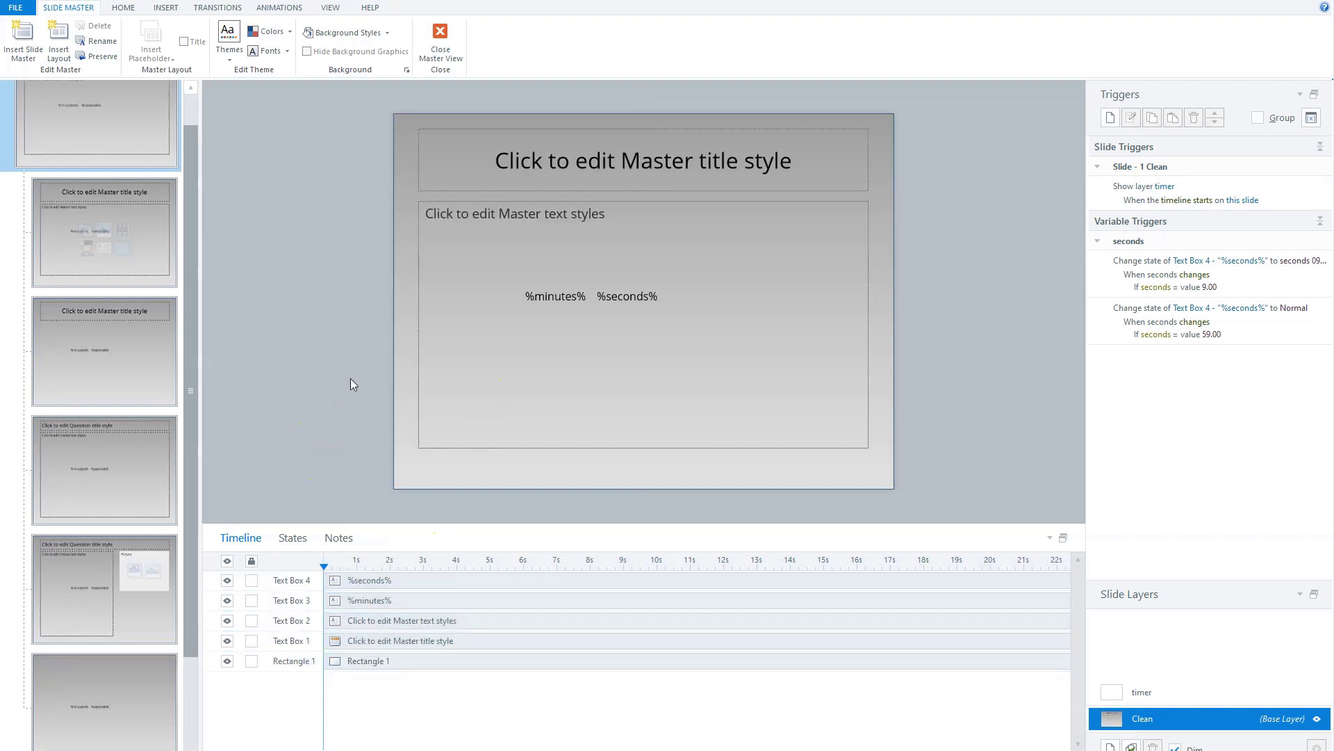
Hide the master title and text placeholders and paste in the three black timer cards with the two colon dots
{"action": "left_click", "coordinate": [226, 620]}
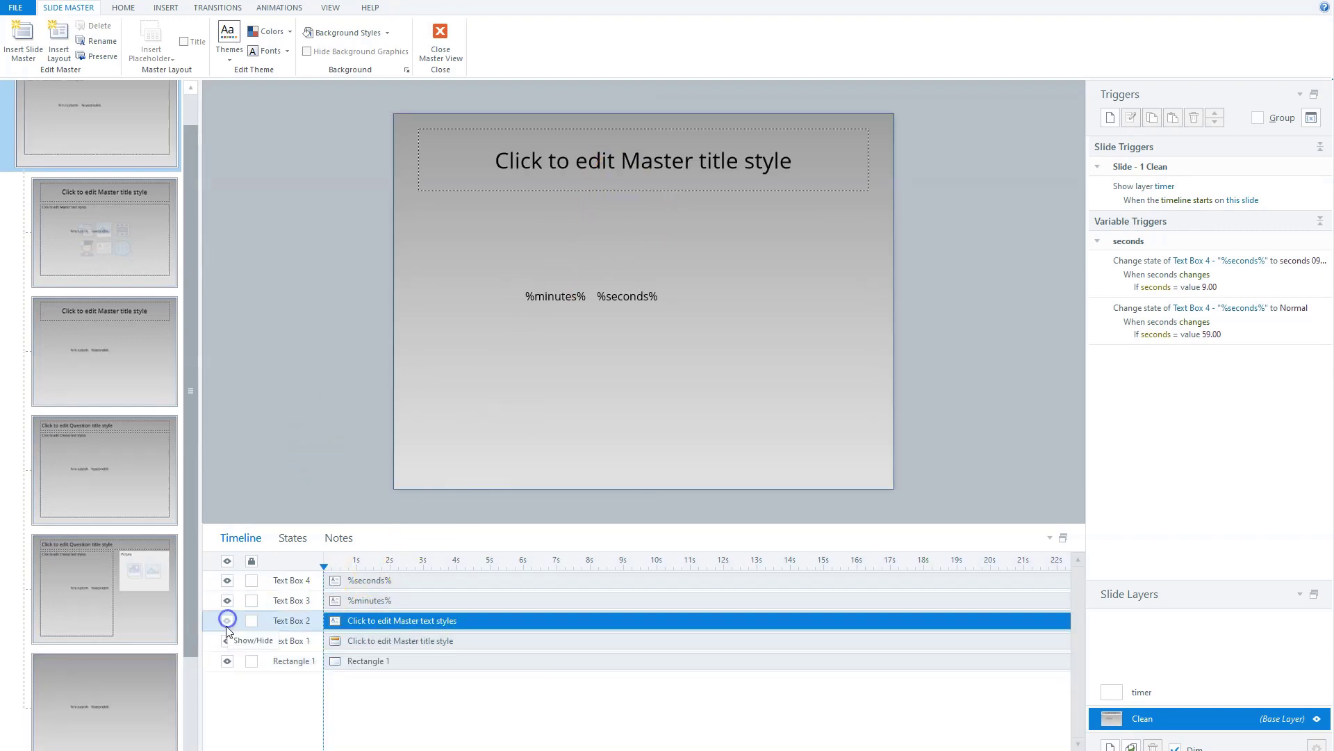
{"action": "left_click", "coordinate": [226, 640]}
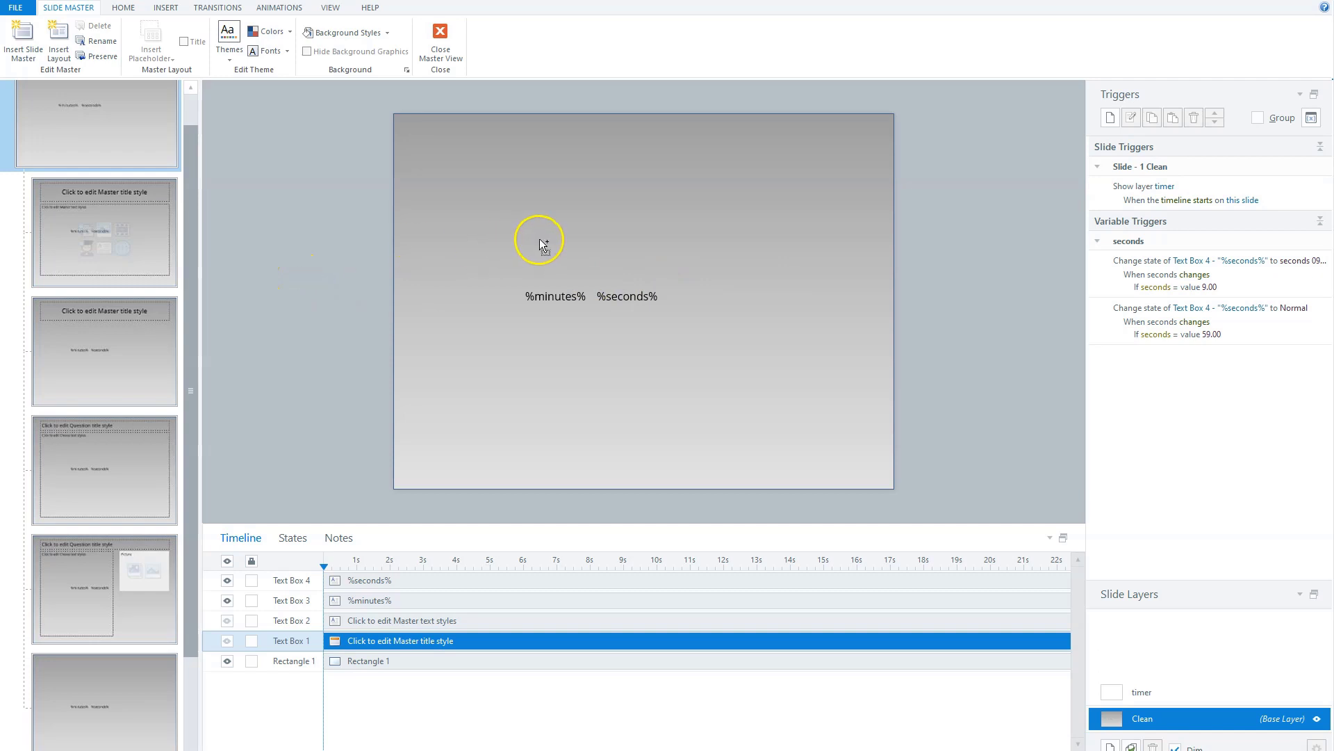
{"action": "key", "text": "ctrl+v"}
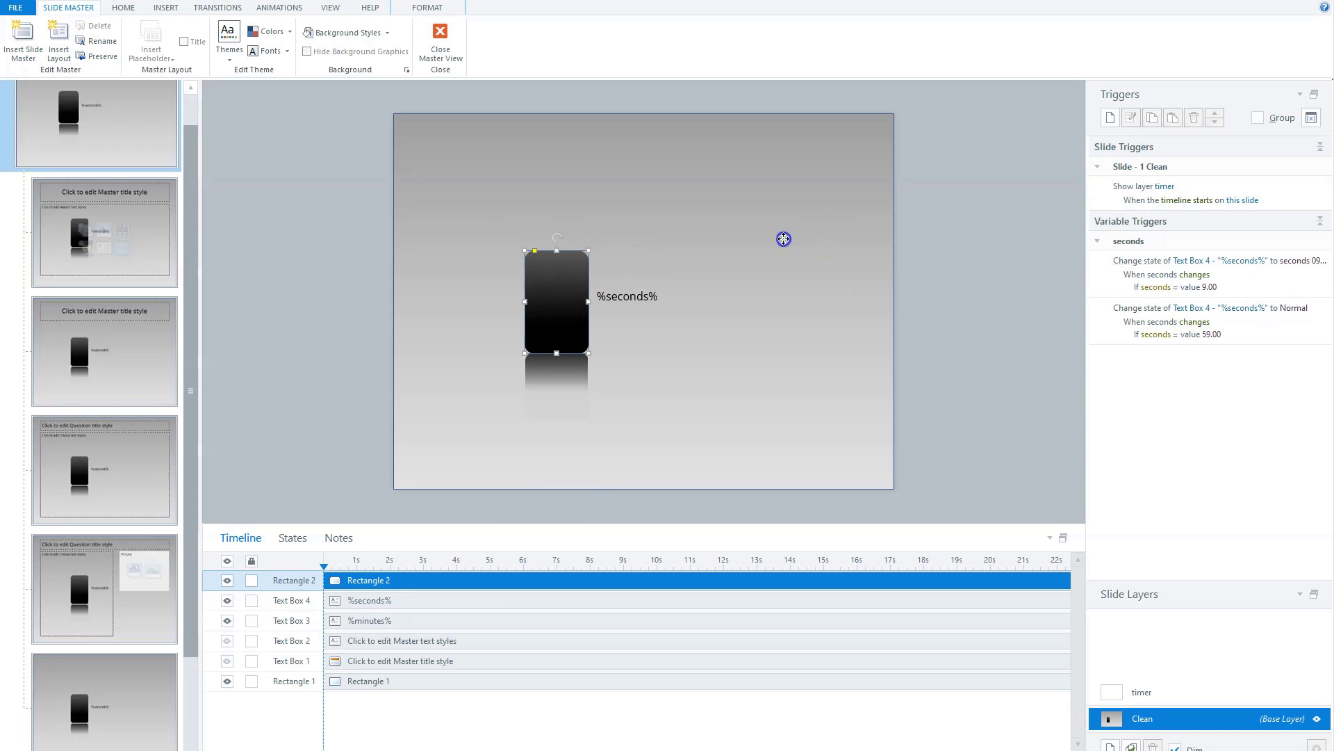
{"action": "key", "text": "ctrl+v"}
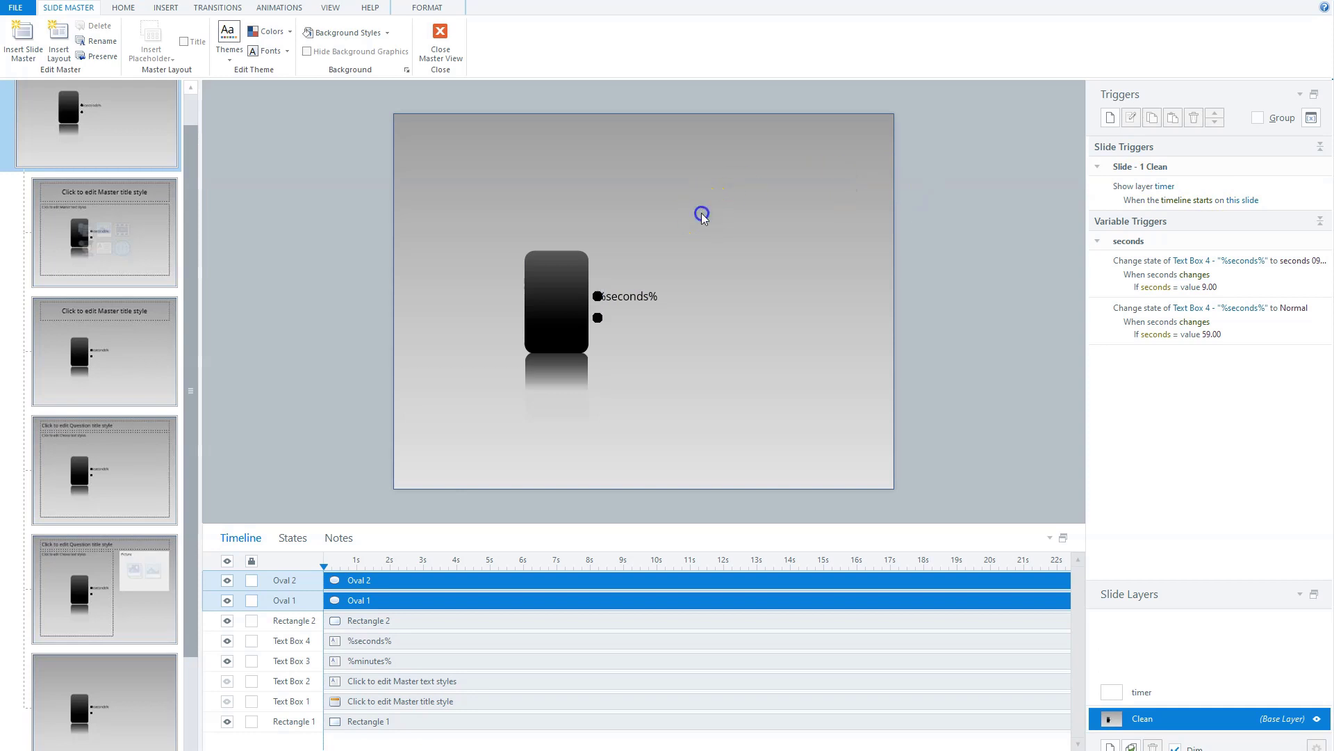
{"action": "left_click", "coordinate": [709, 257]}
{"action": "key", "text": "ctrl+v"}
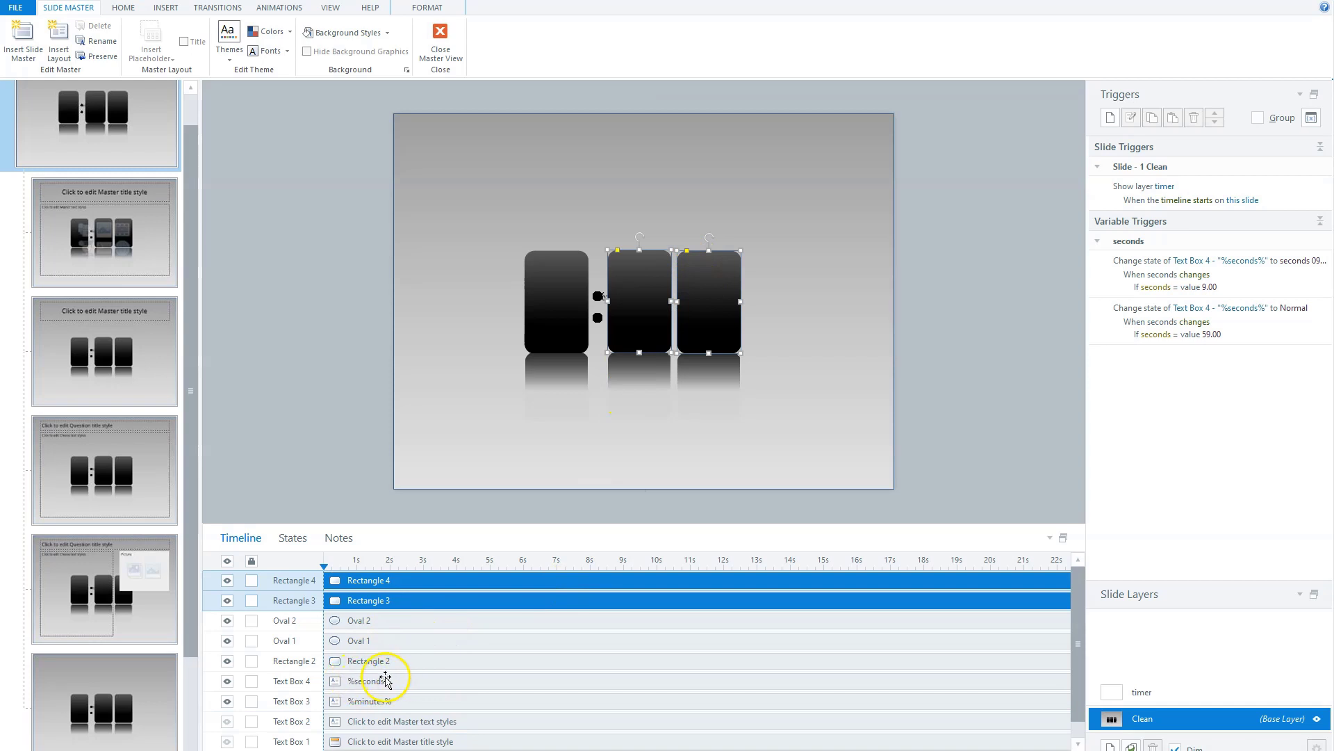
Bring the %seconds% and %minutes% text boxes in front of the timer cards in the layer order
{"action": "left_click", "coordinate": [364, 680]}
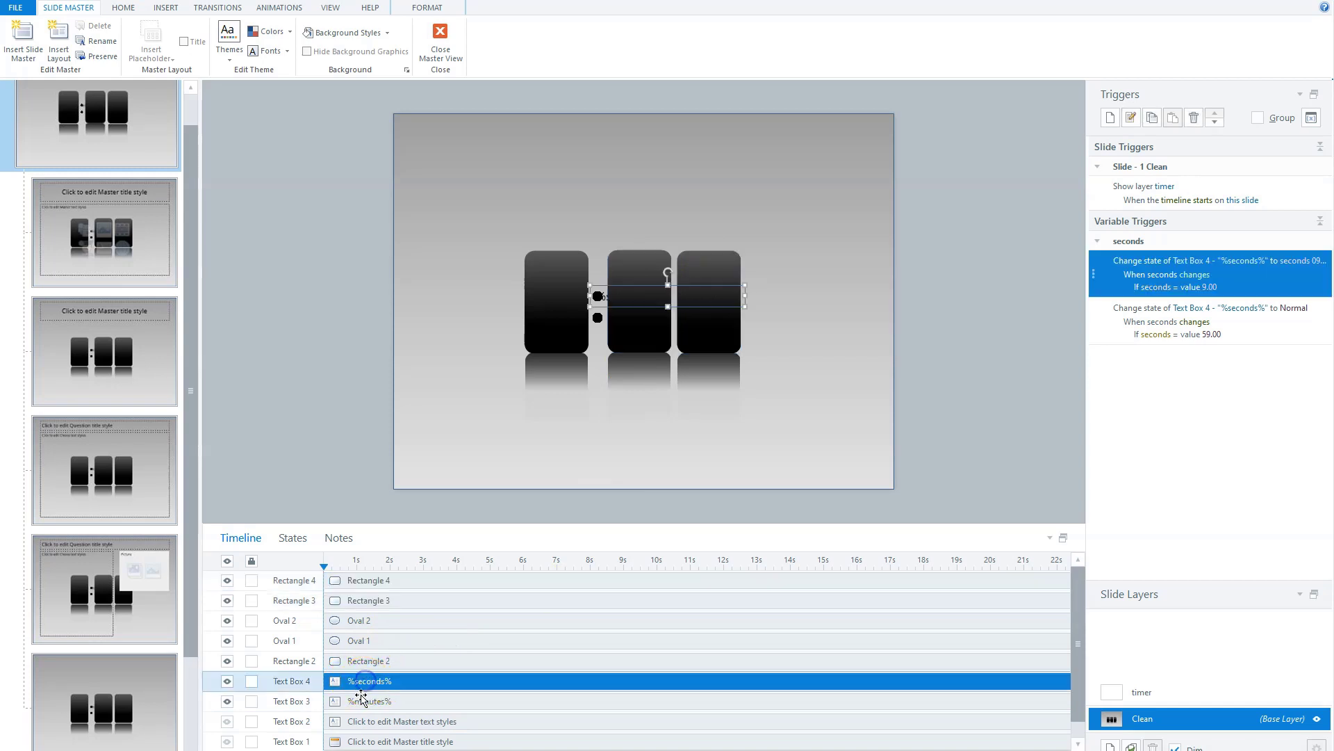
{"action": "left_click", "coordinate": [364, 700]}
{"action": "left_click", "coordinate": [404, 681]}
{"action": "left_click_drag", "start_coordinate": [404, 681], "coordinate": [387, 581]}
{"action": "left_click", "coordinate": [413, 702]}
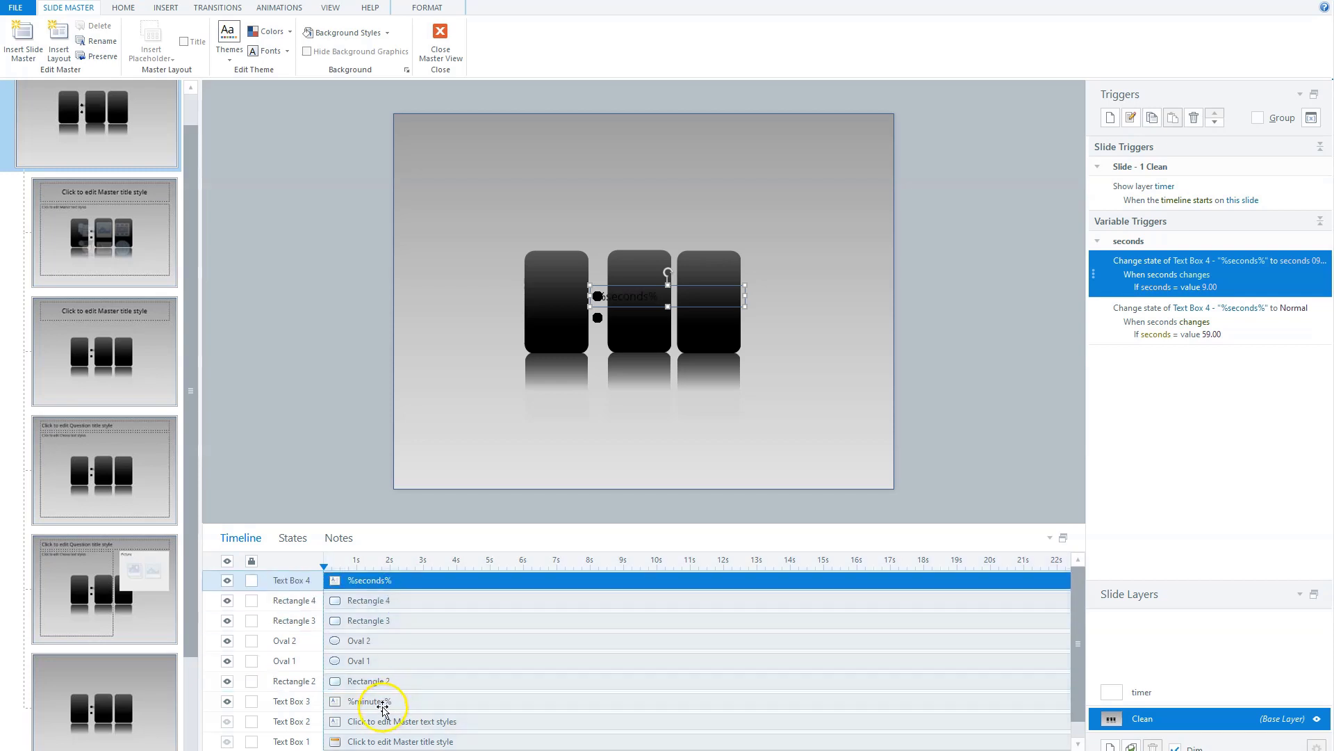
{"action": "left_click_drag", "start_coordinate": [413, 704], "coordinate": [390, 601]}
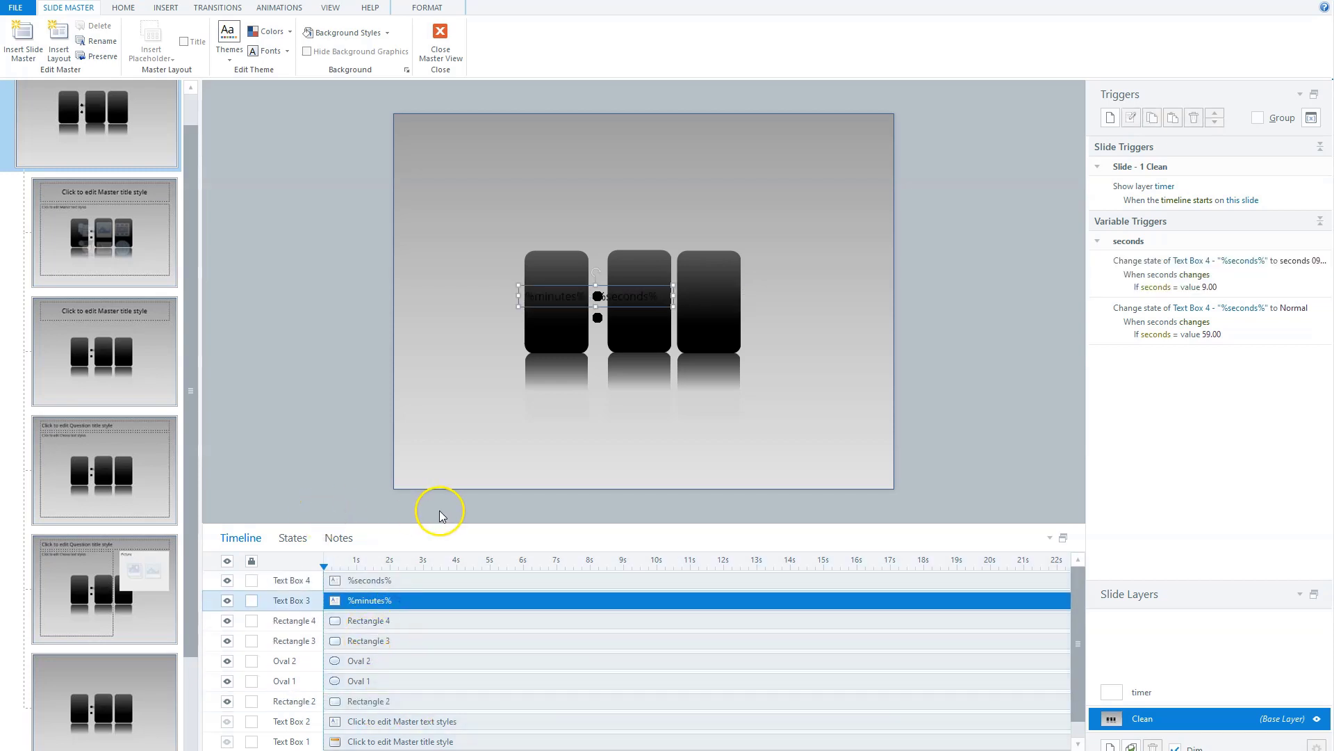
{"action": "left_click", "coordinate": [364, 623]}
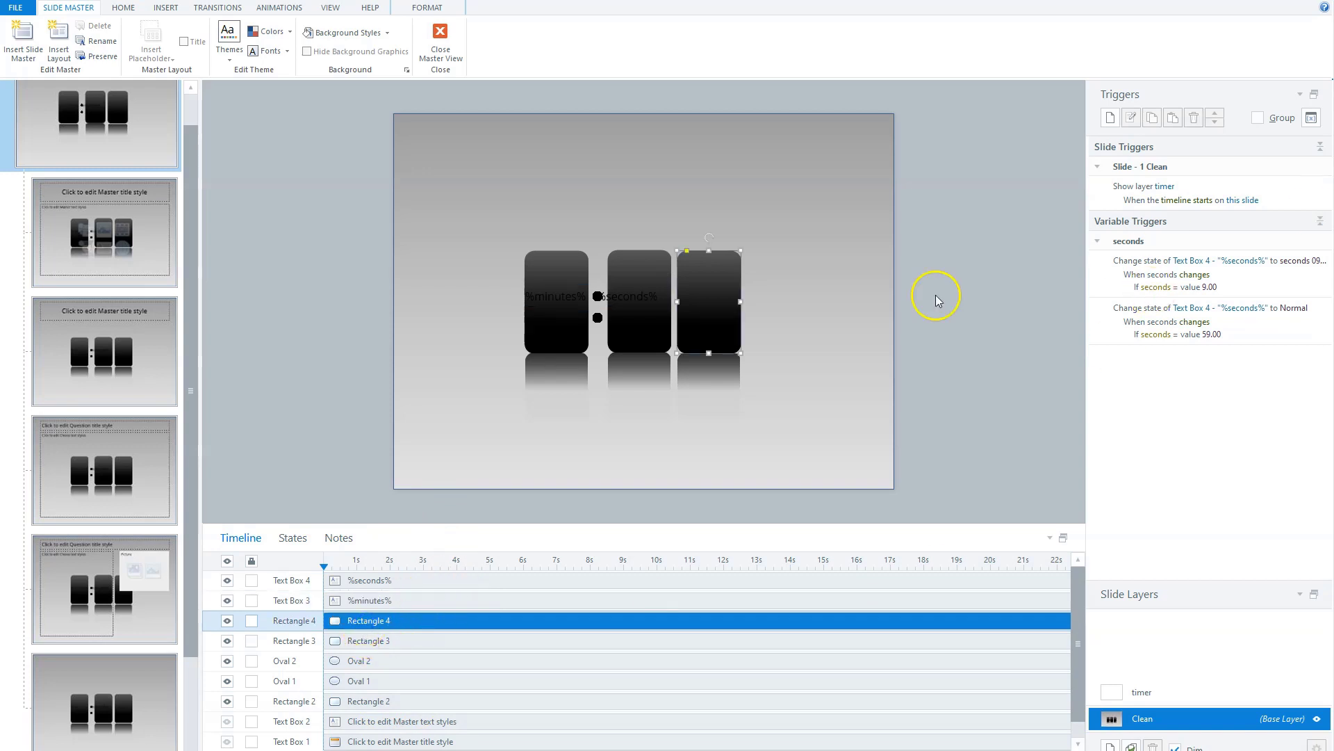
Format the %minutes% text box in bold with a white font color
{"action": "left_click", "coordinate": [556, 296]}
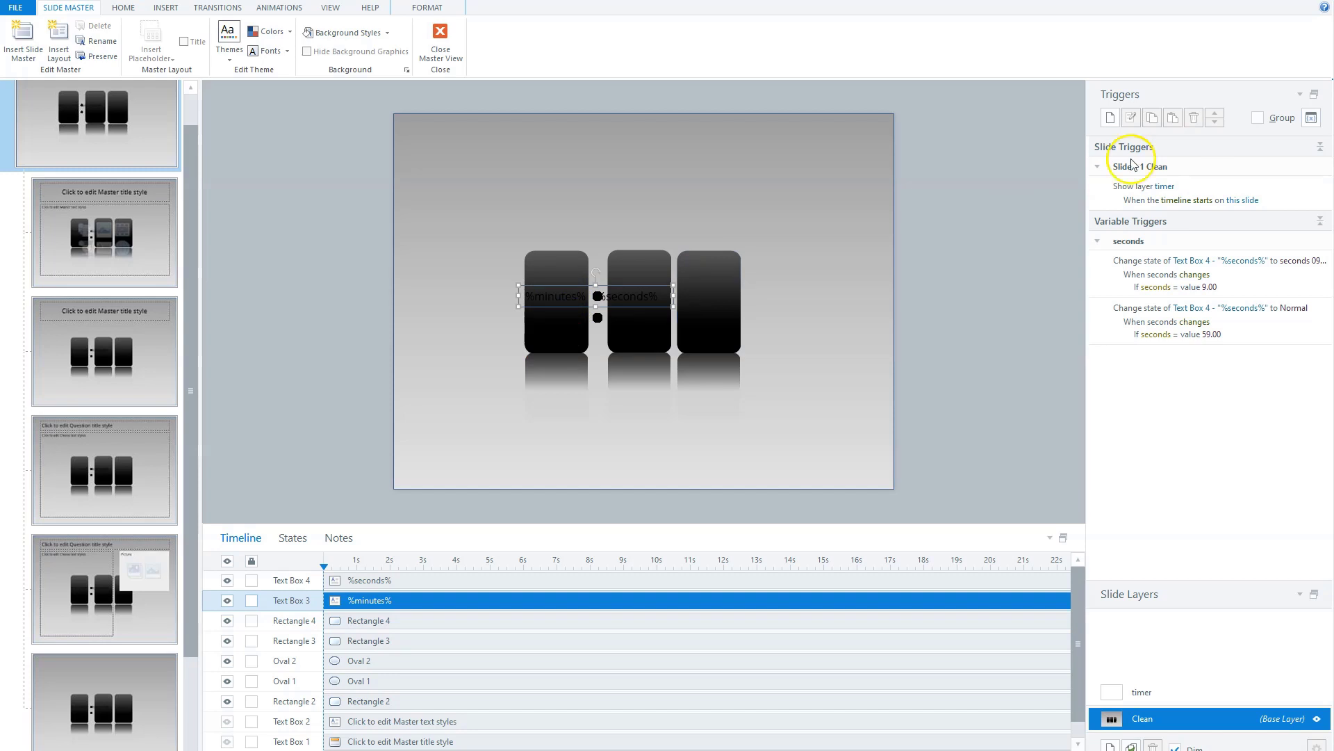
{"action": "left_click", "coordinate": [123, 7]}
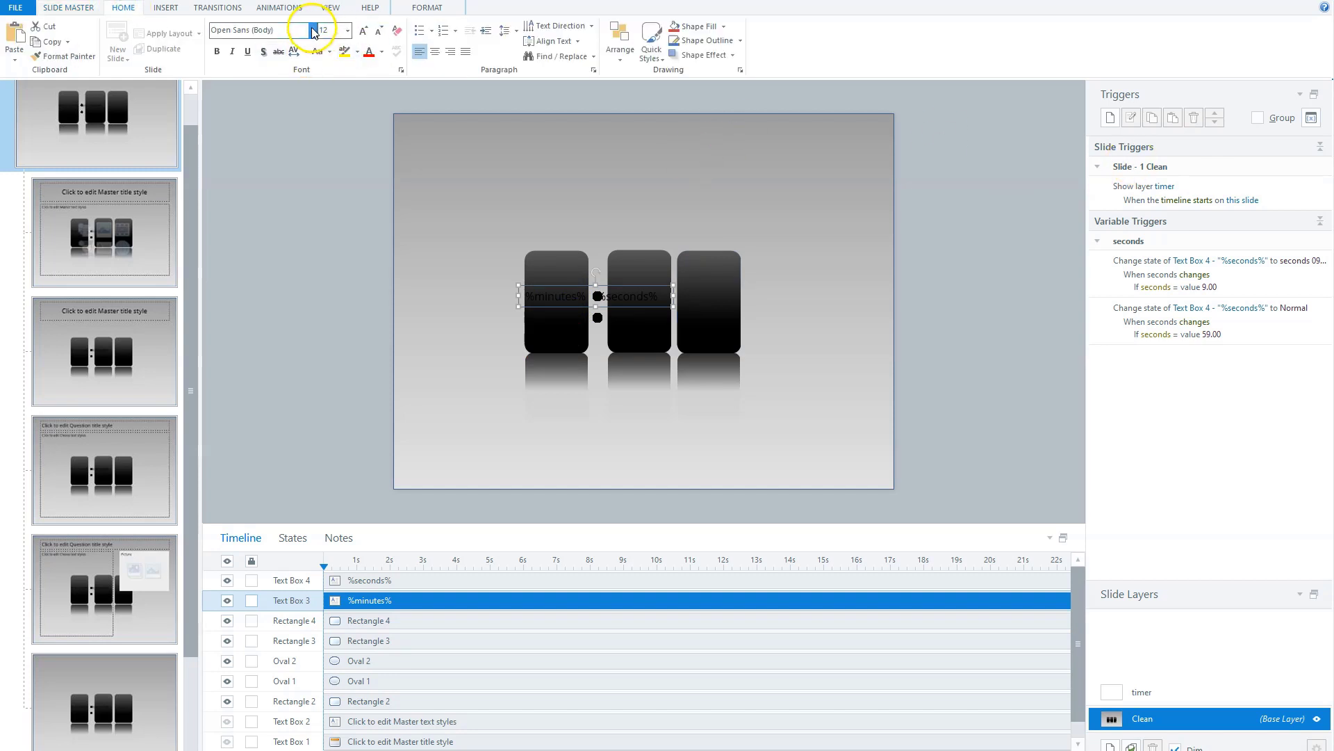
{"action": "left_click", "coordinate": [216, 52]}
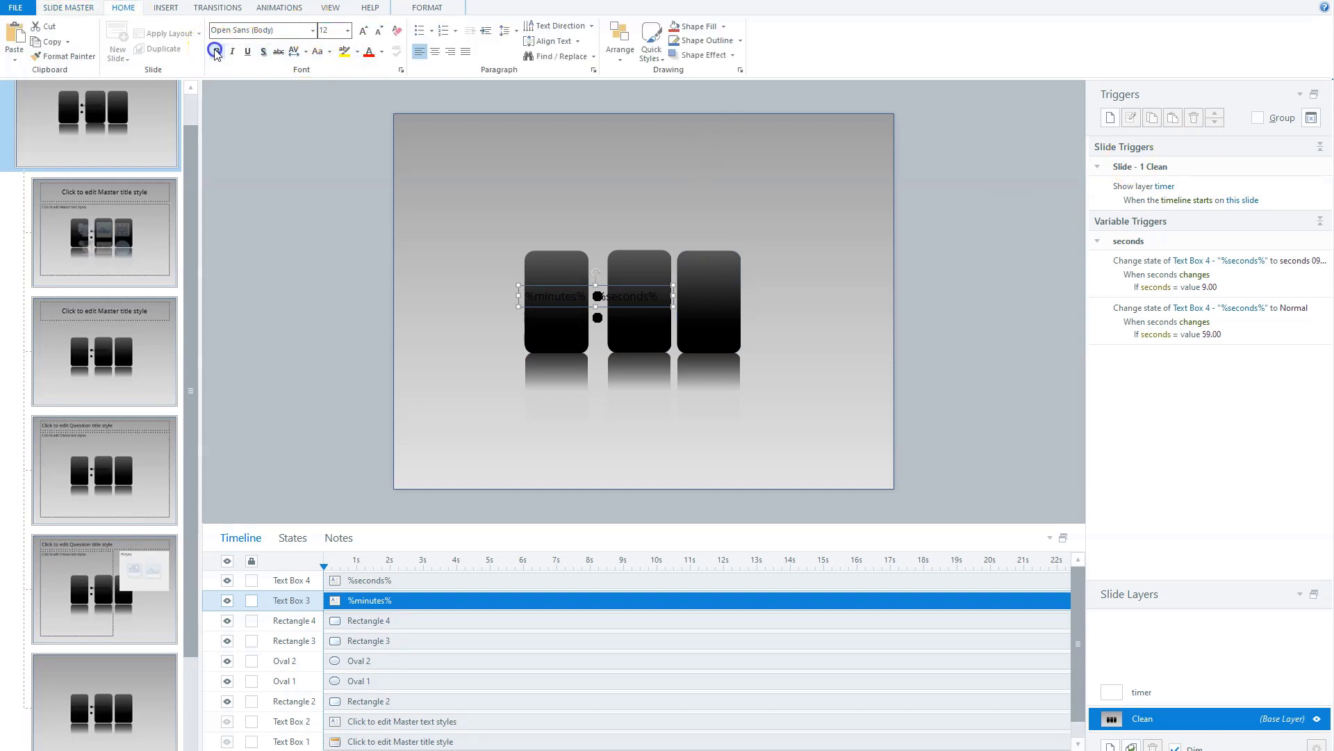
{"action": "left_click", "coordinate": [382, 52]}
{"action": "left_click", "coordinate": [273, 81]}
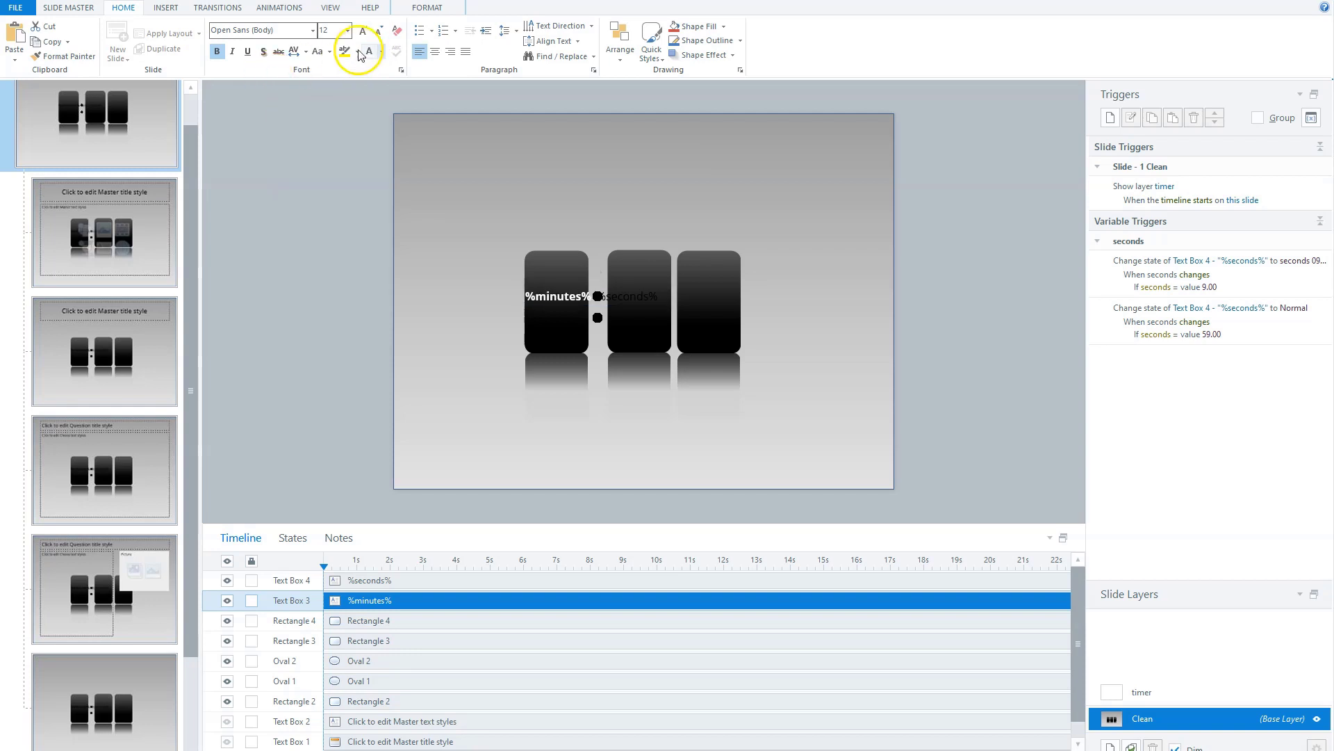
Set the %minutes% font size to 80 and move its text box up over the first timer card
{"action": "left_click", "coordinate": [362, 30]}
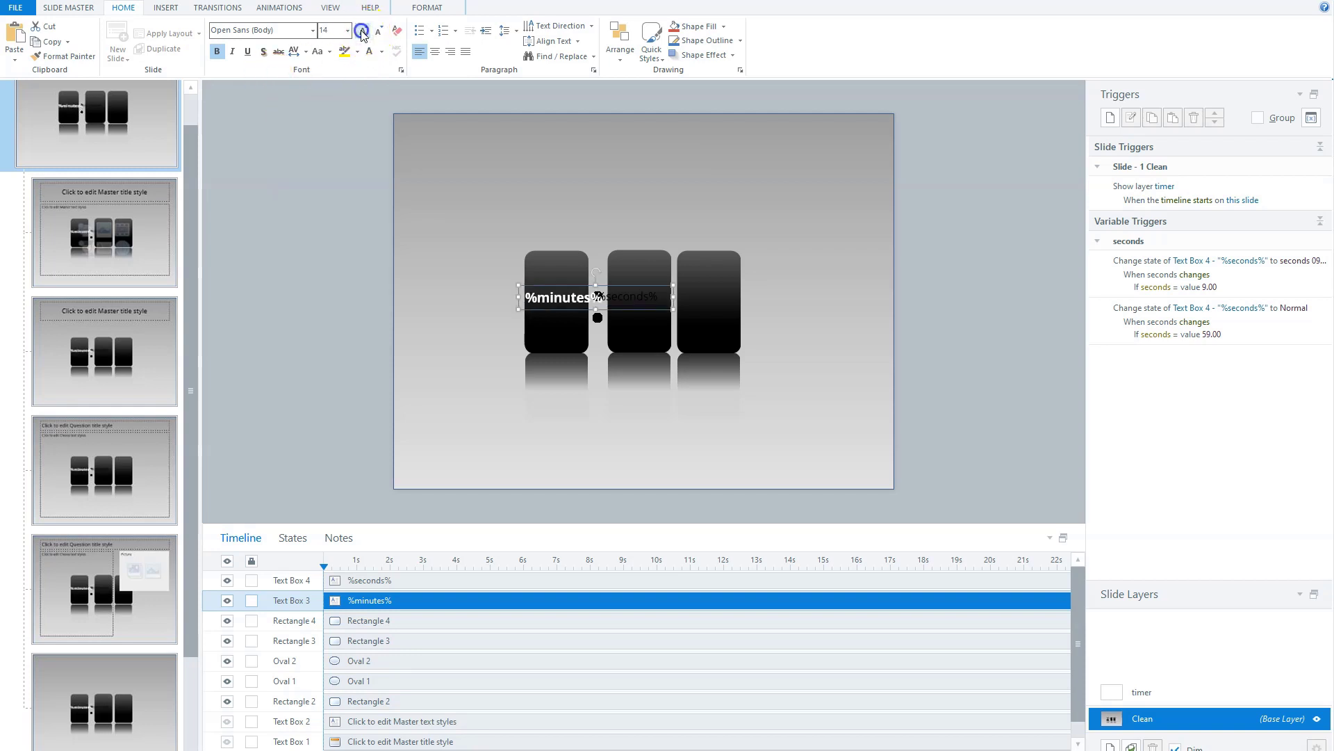
{"action": "left_click", "coordinate": [362, 30]}
{"action": "left_click", "coordinate": [362, 30]}
{"action": "left_click", "coordinate": [362, 30]}
{"action": "left_click", "coordinate": [362, 31]}
{"action": "left_click", "coordinate": [362, 31]}
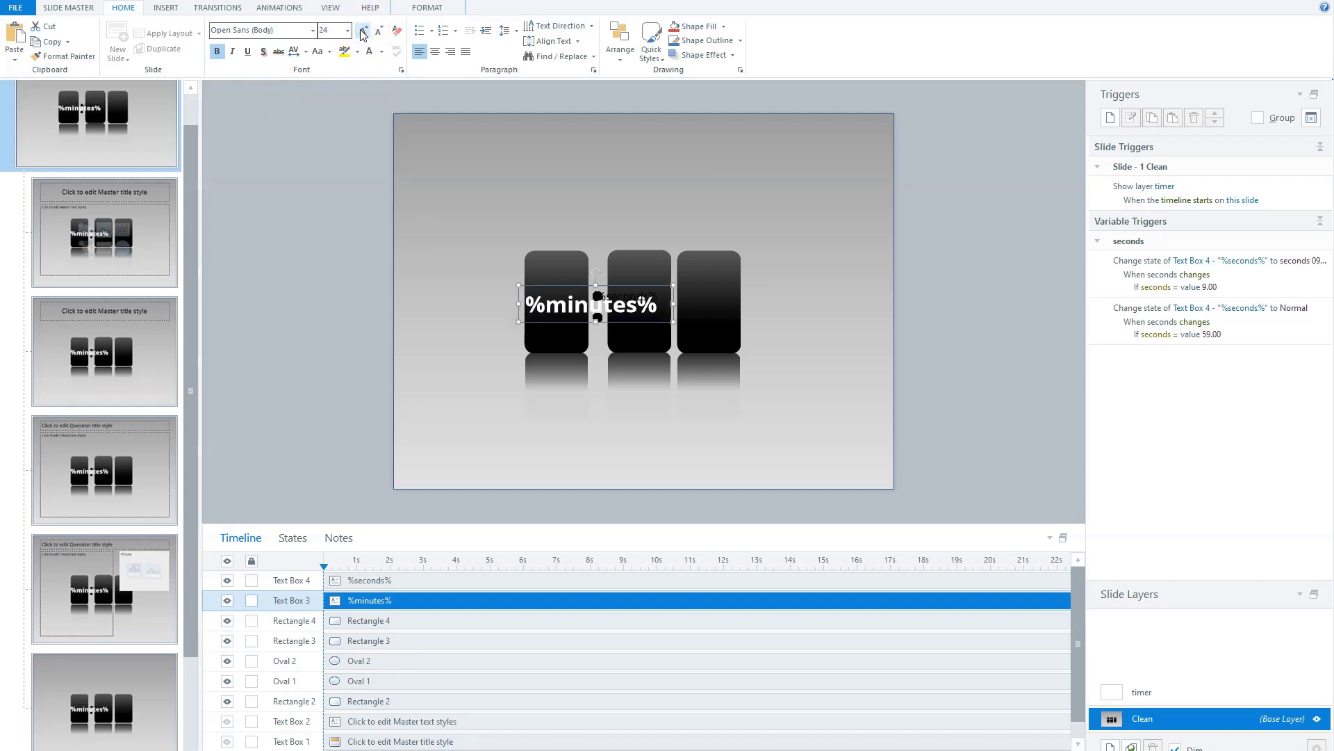
{"action": "left_click", "coordinate": [325, 31]}
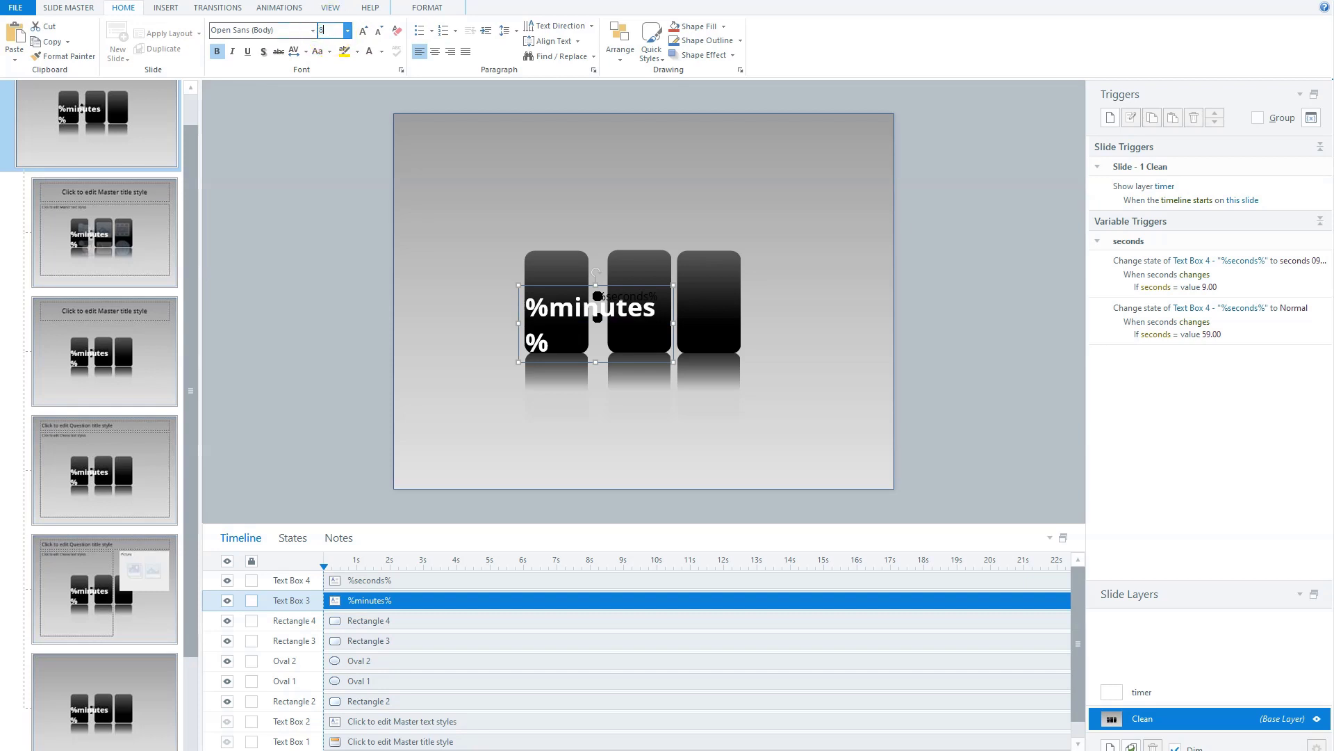
{"action": "left_click", "coordinate": [588, 278]}
{"action": "left_click", "coordinate": [608, 335]}
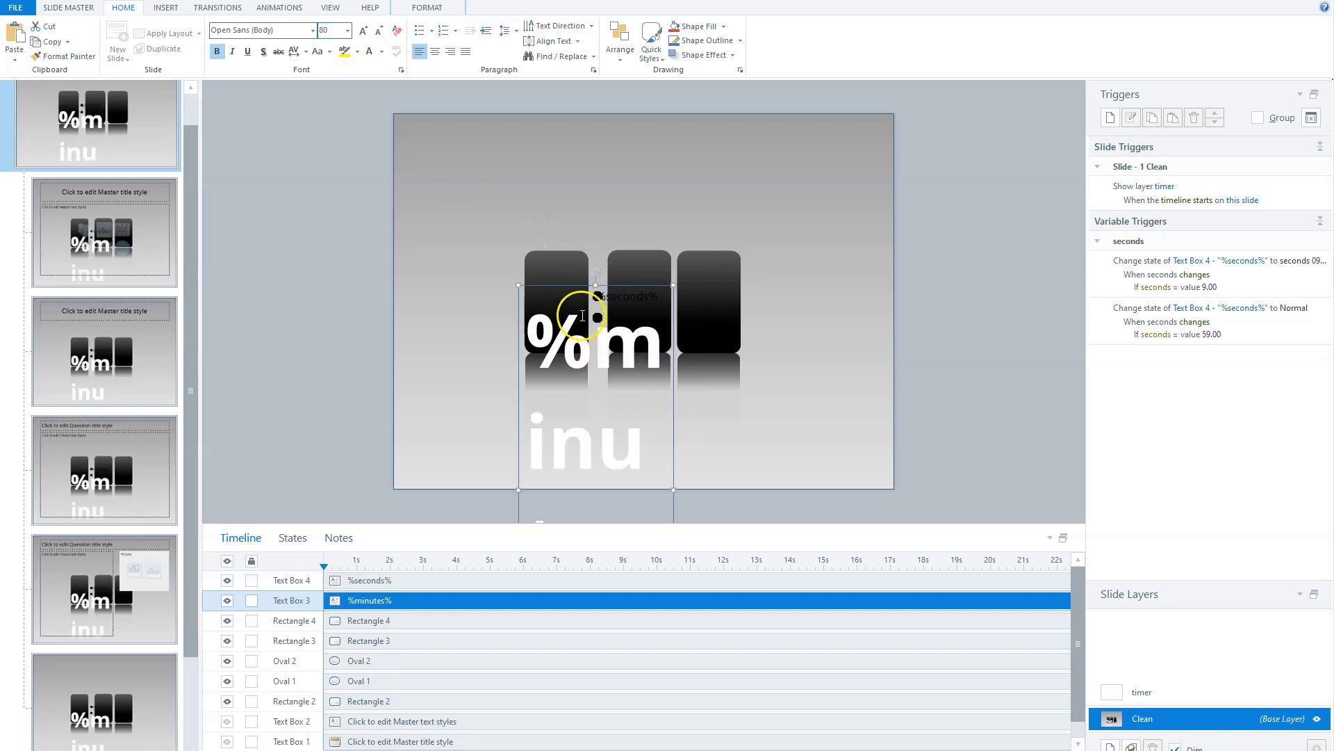
{"action": "left_click_drag", "start_coordinate": [580, 282], "coordinate": [587, 254]}
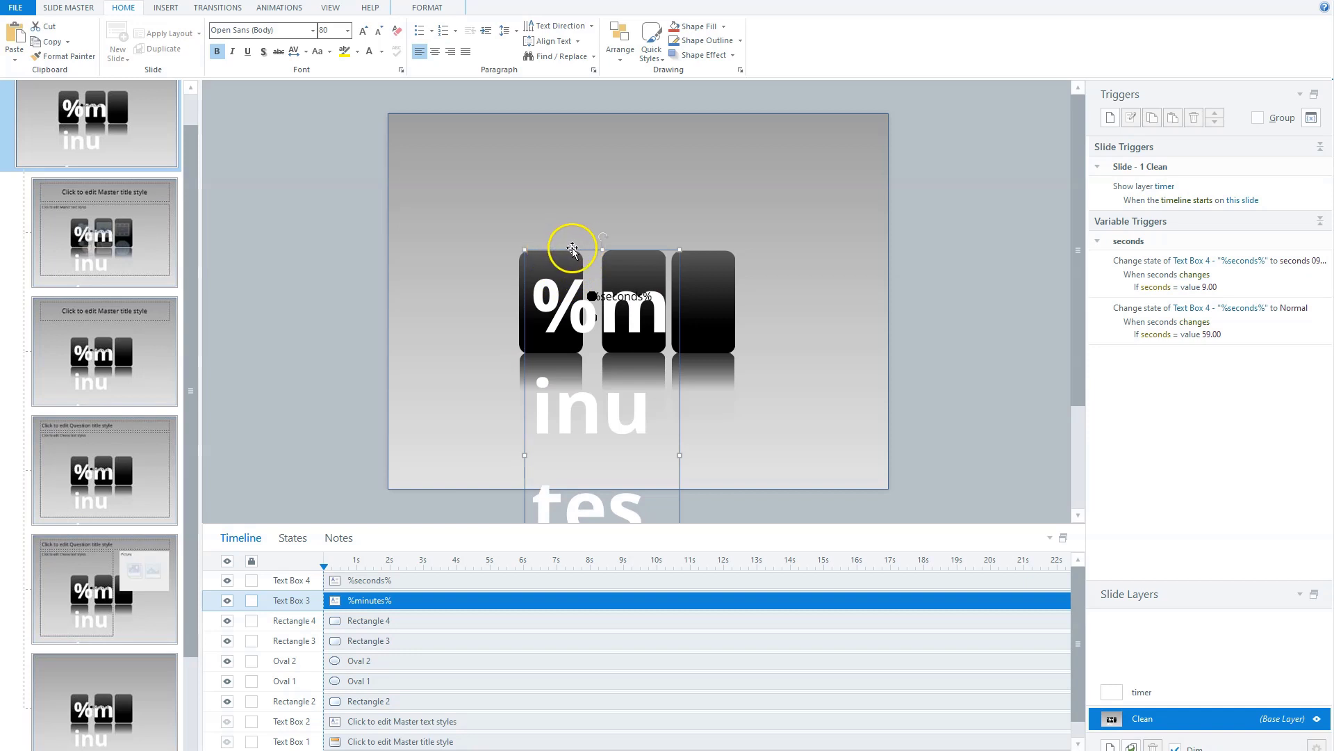
Copy the %minutes% formatting to the %seconds% text box with Format Painter and move it over the two seconds cards
{"action": "left_click", "coordinate": [64, 56]}
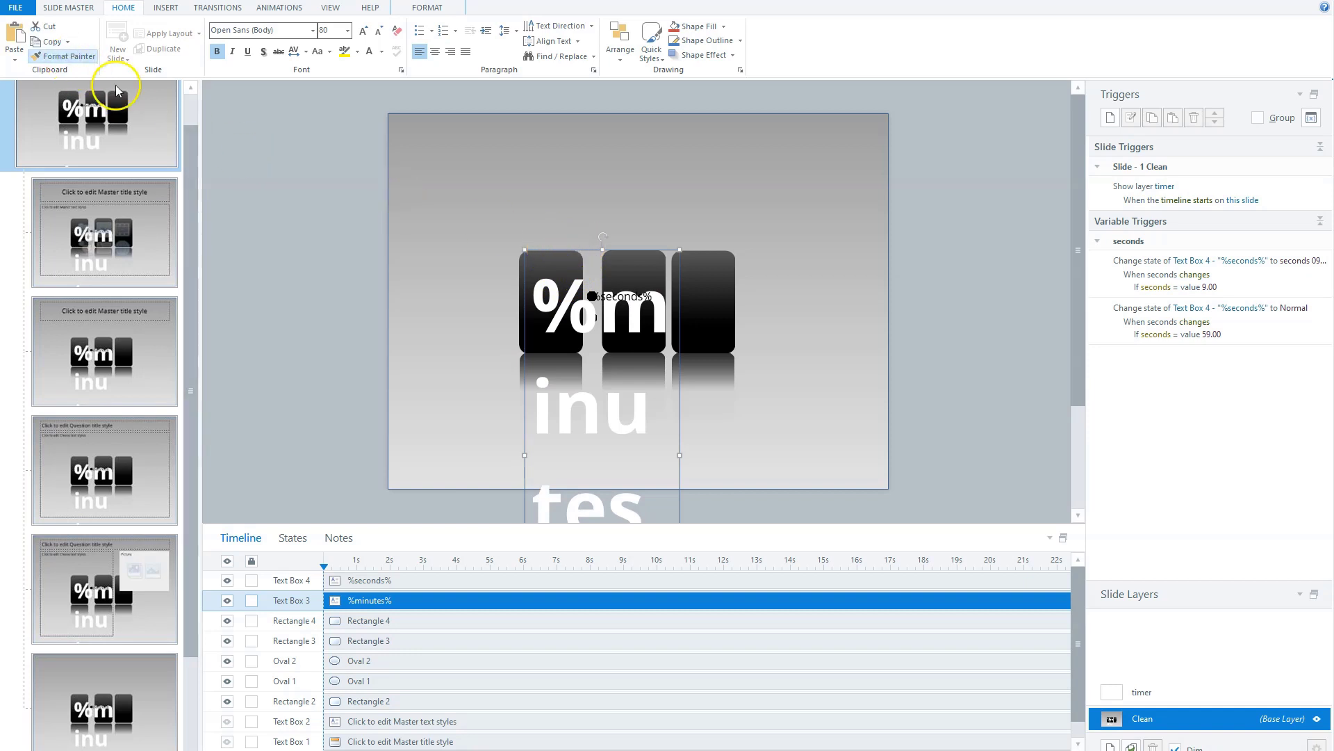
{"action": "left_click", "coordinate": [634, 300]}
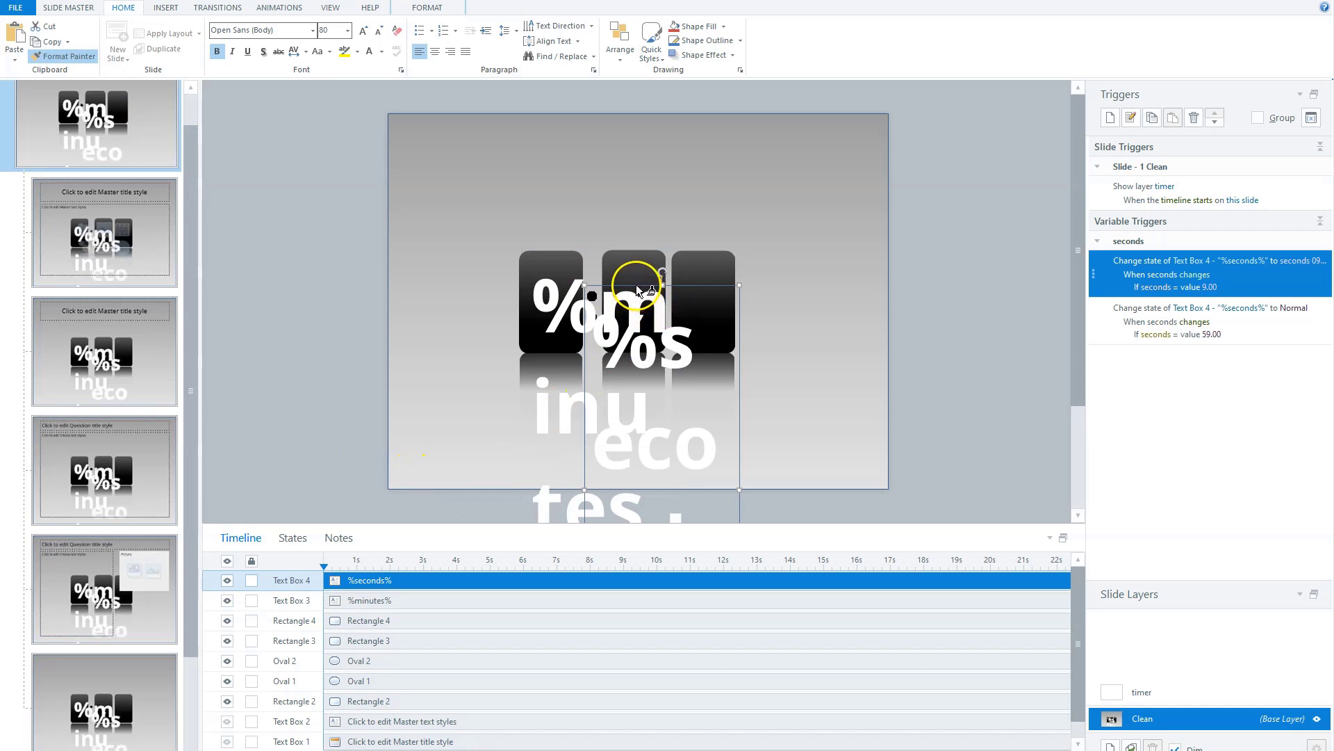
{"action": "left_click", "coordinate": [64, 56]}
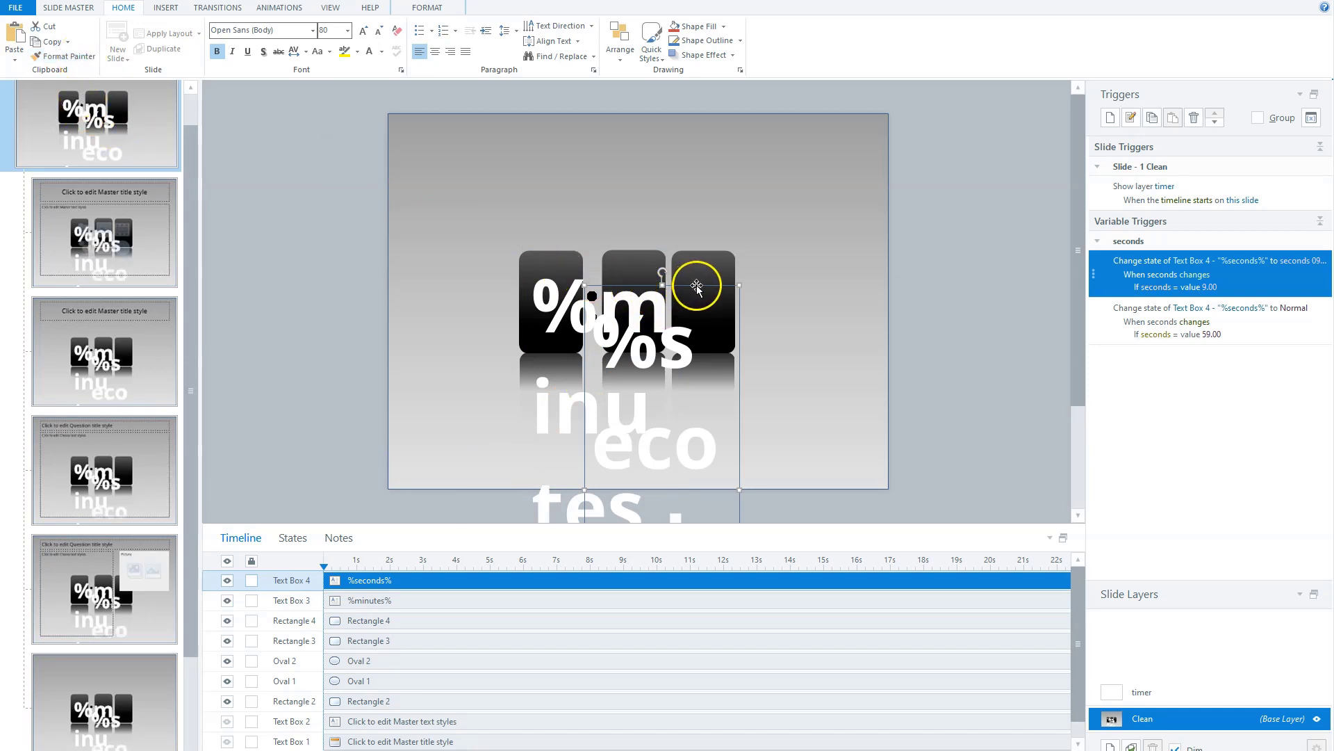
{"action": "left_click_drag", "start_coordinate": [697, 285], "coordinate": [724, 255]}
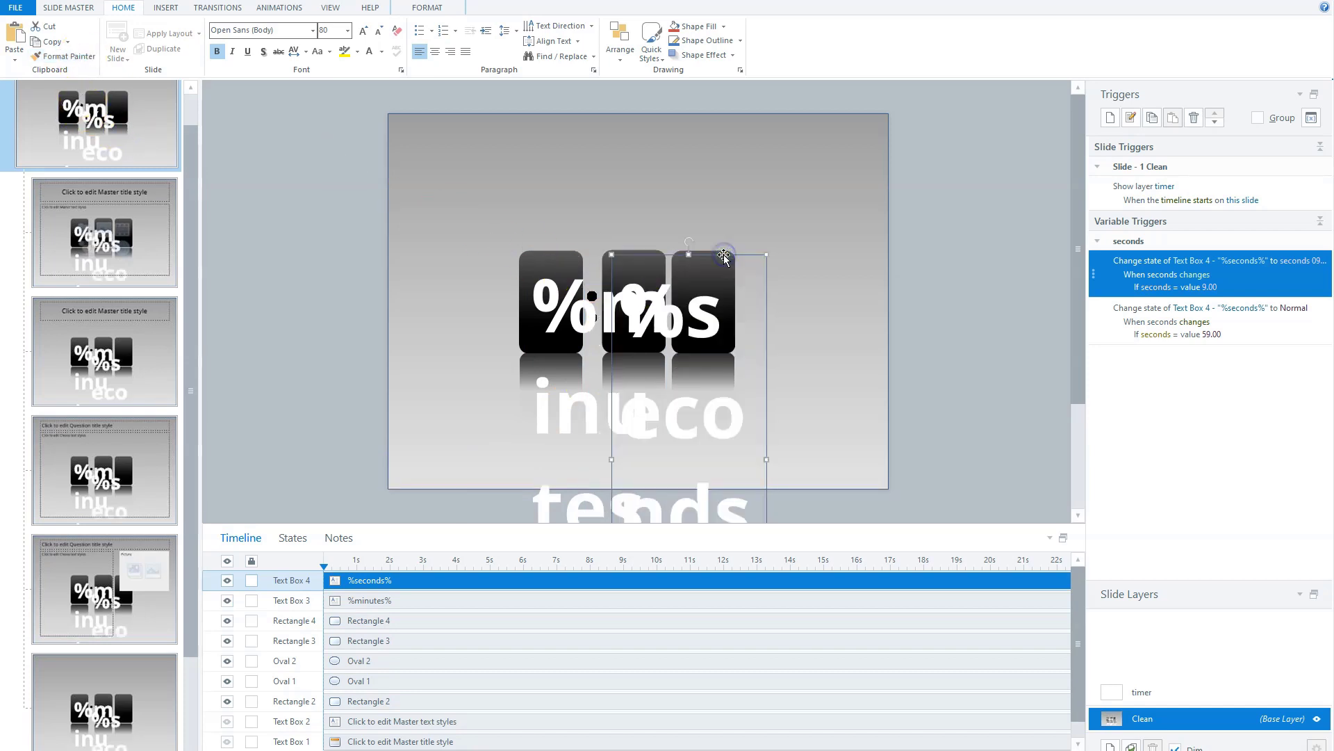
Align the %minutes% and %seconds% text boxes along their top edges
{"action": "left_click", "coordinate": [551, 306], "text": "shift"}
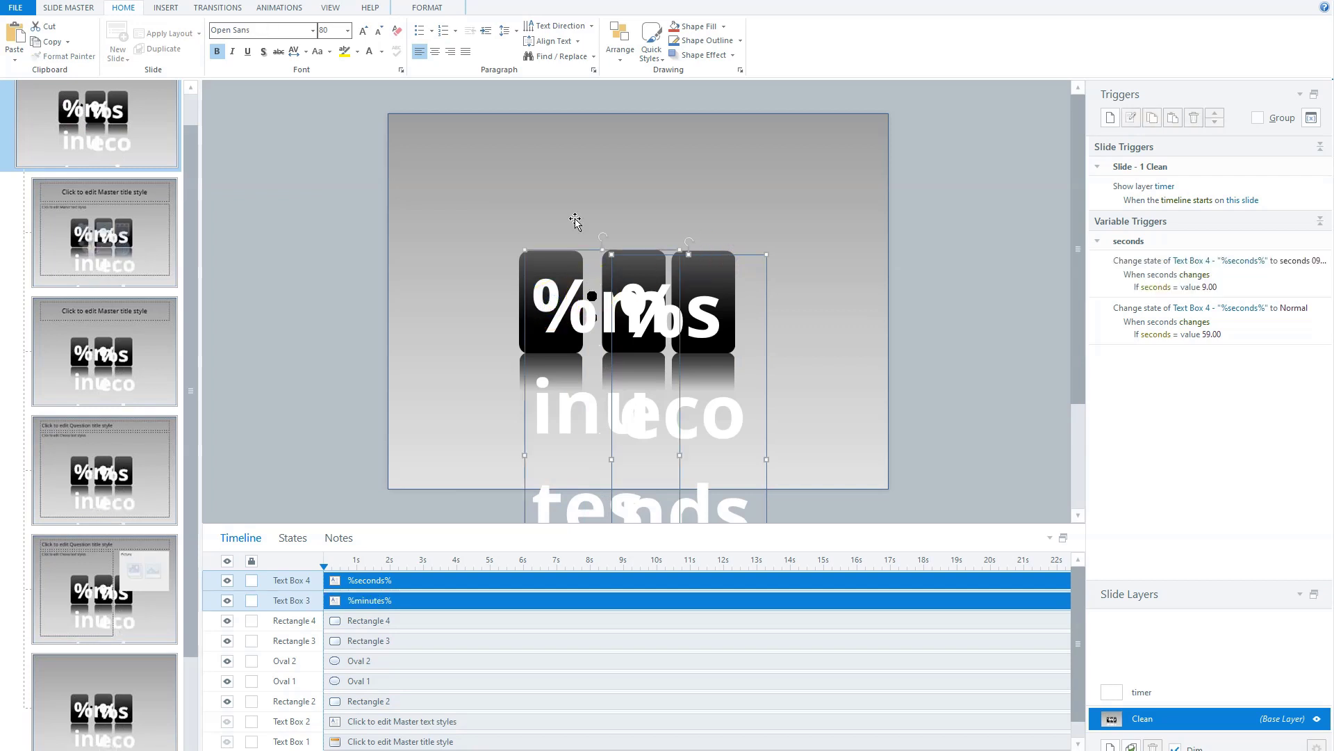
{"action": "left_click", "coordinate": [426, 9]}
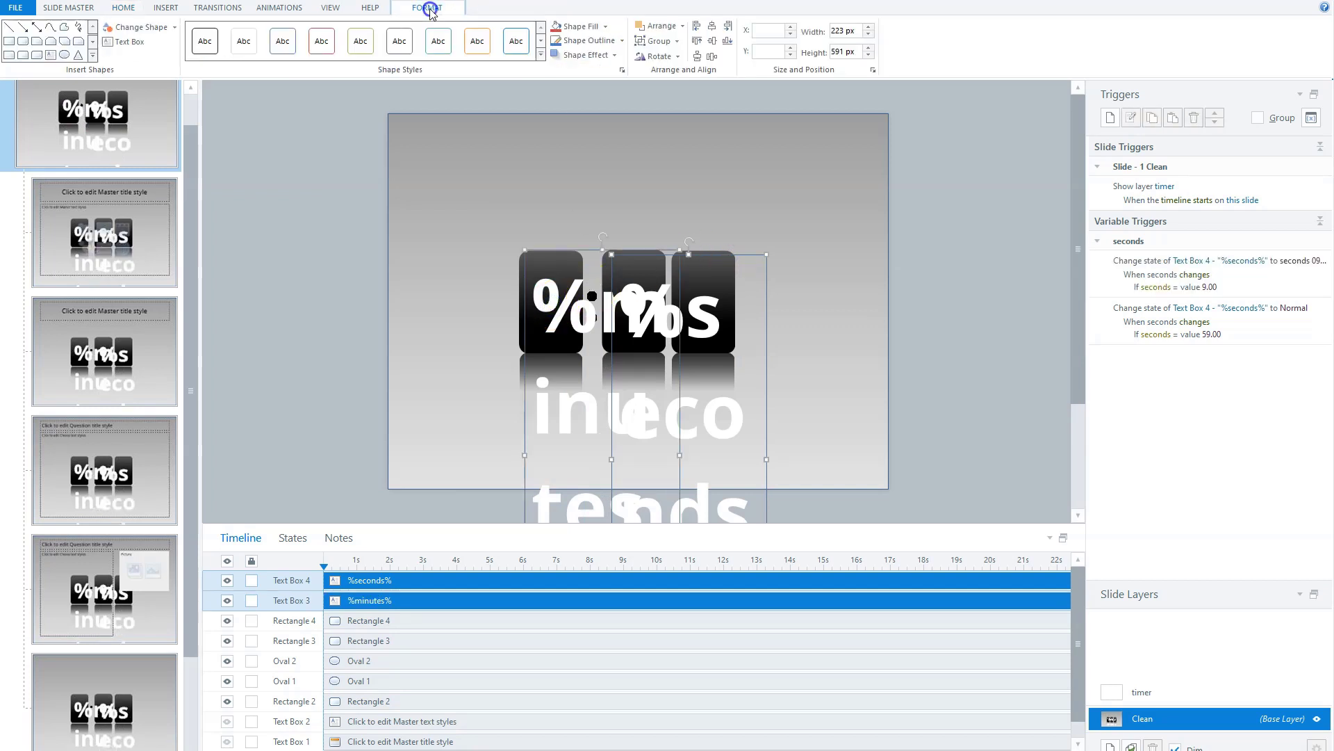
{"action": "left_click", "coordinate": [697, 42]}
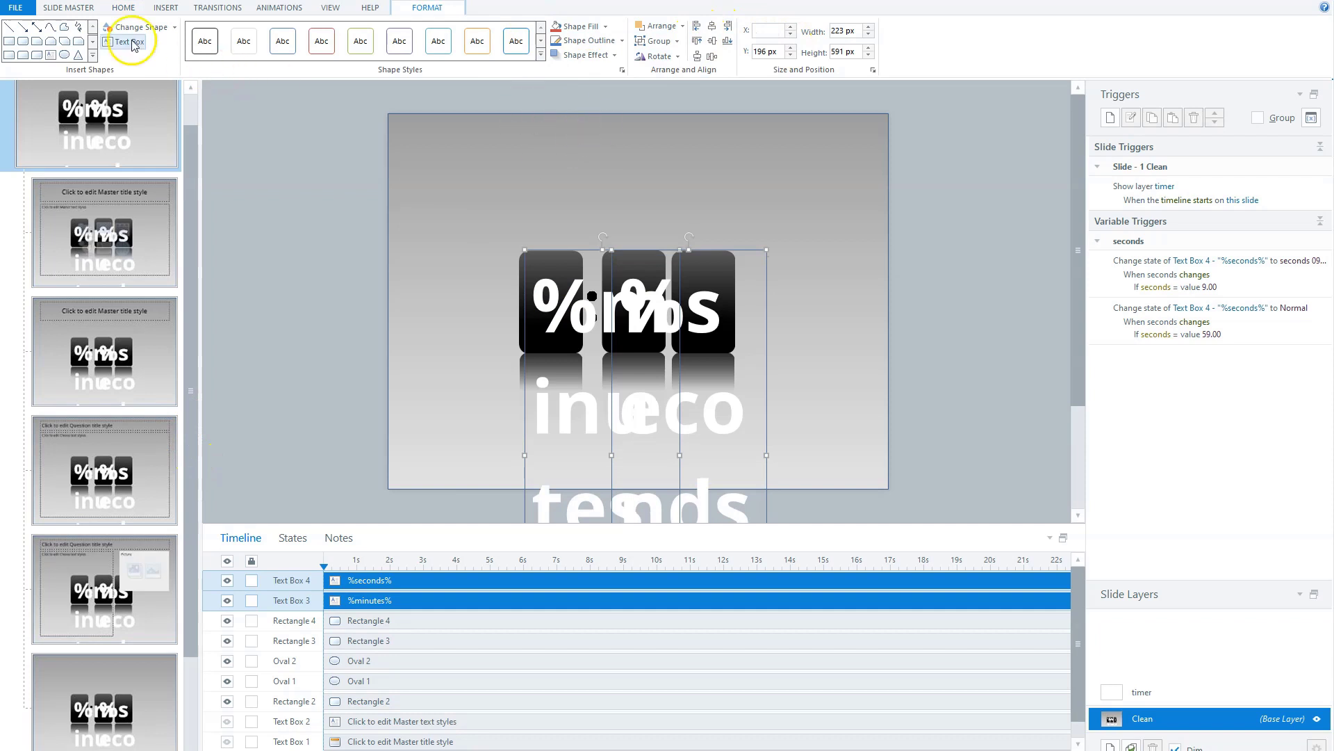
Close the slide master view and preview the slide to check the styled countdown timer
{"action": "left_click", "coordinate": [68, 8]}
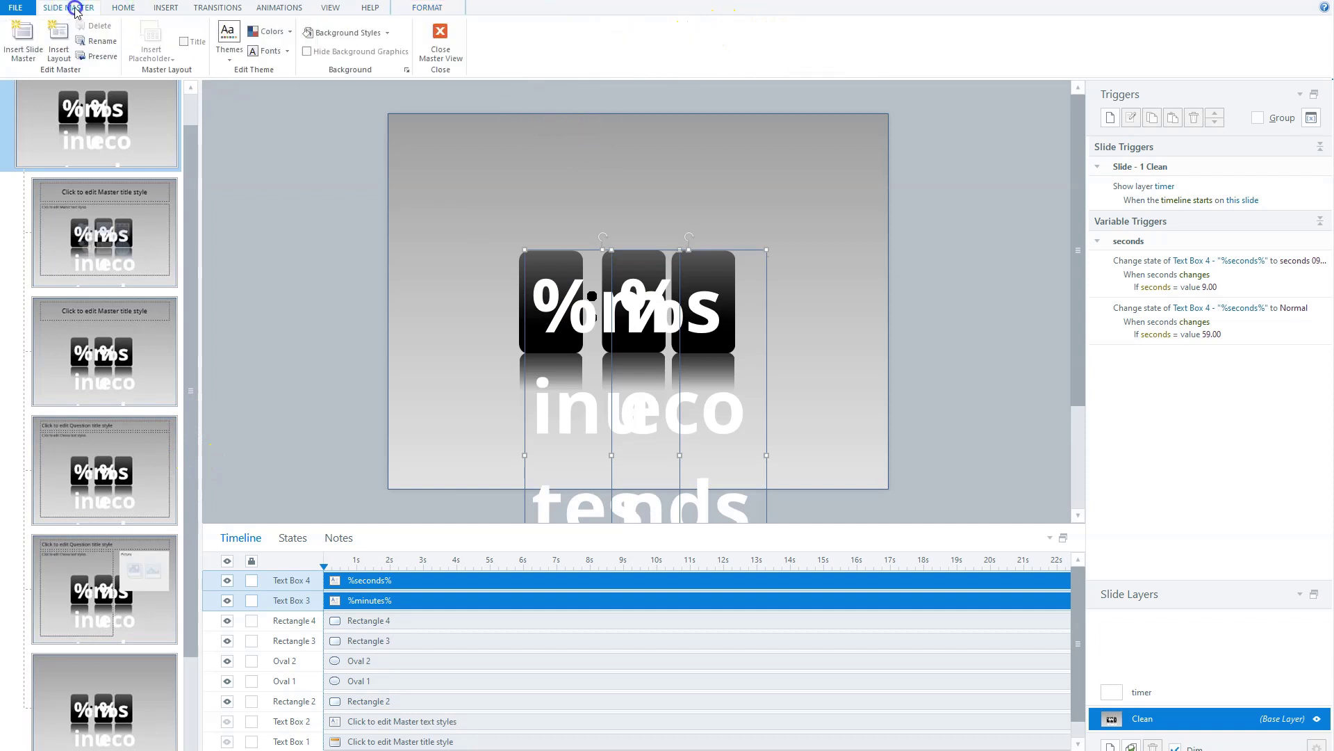
{"action": "left_click", "coordinate": [444, 70]}
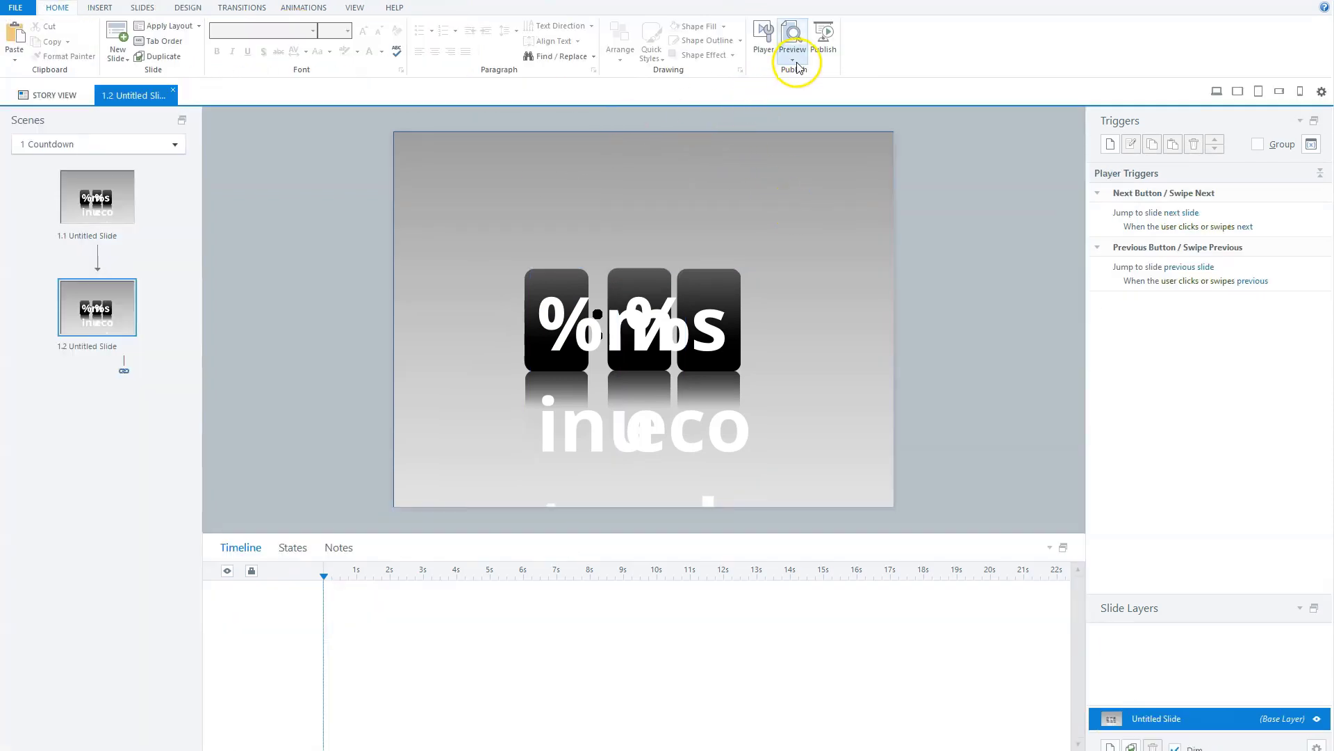
{"action": "left_click", "coordinate": [797, 67]}
{"action": "left_click", "coordinate": [764, 87]}
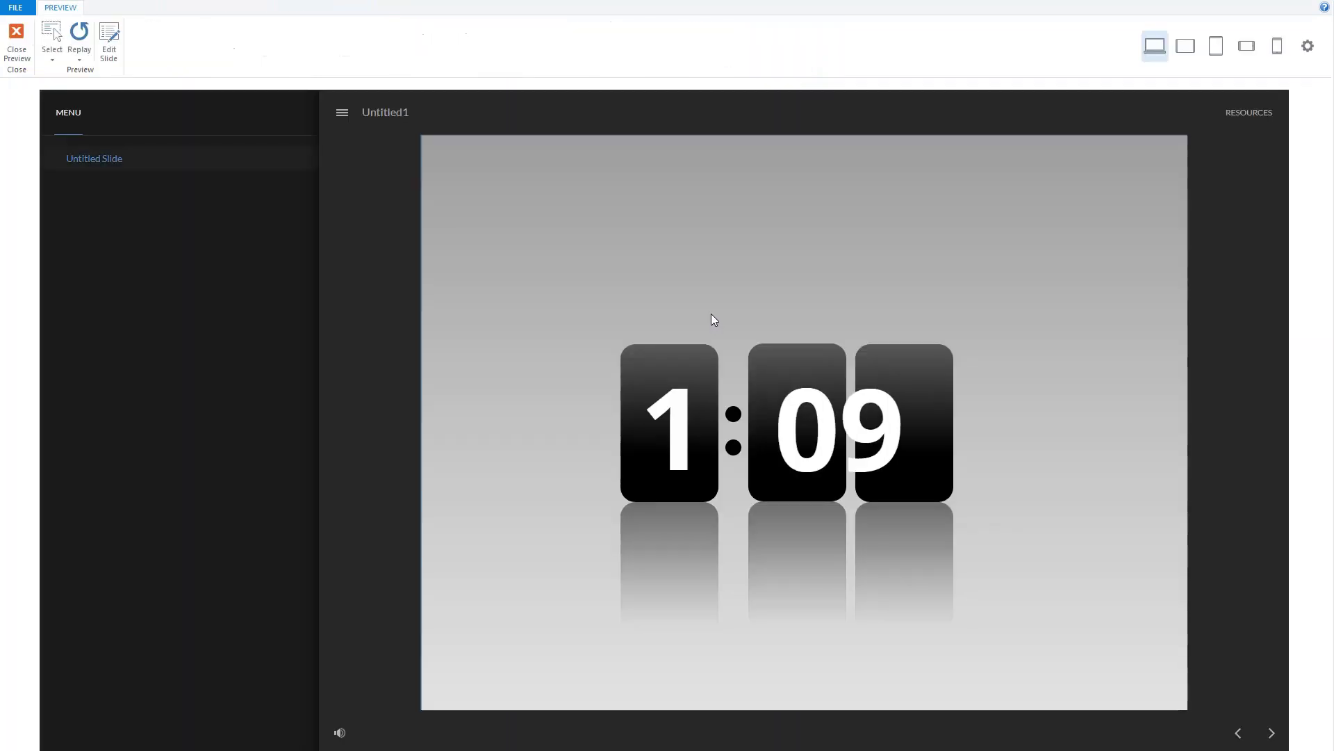
Close the preview and select the %seconds% text box on the top-level slide master
{"action": "left_click", "coordinate": [675, 320]}
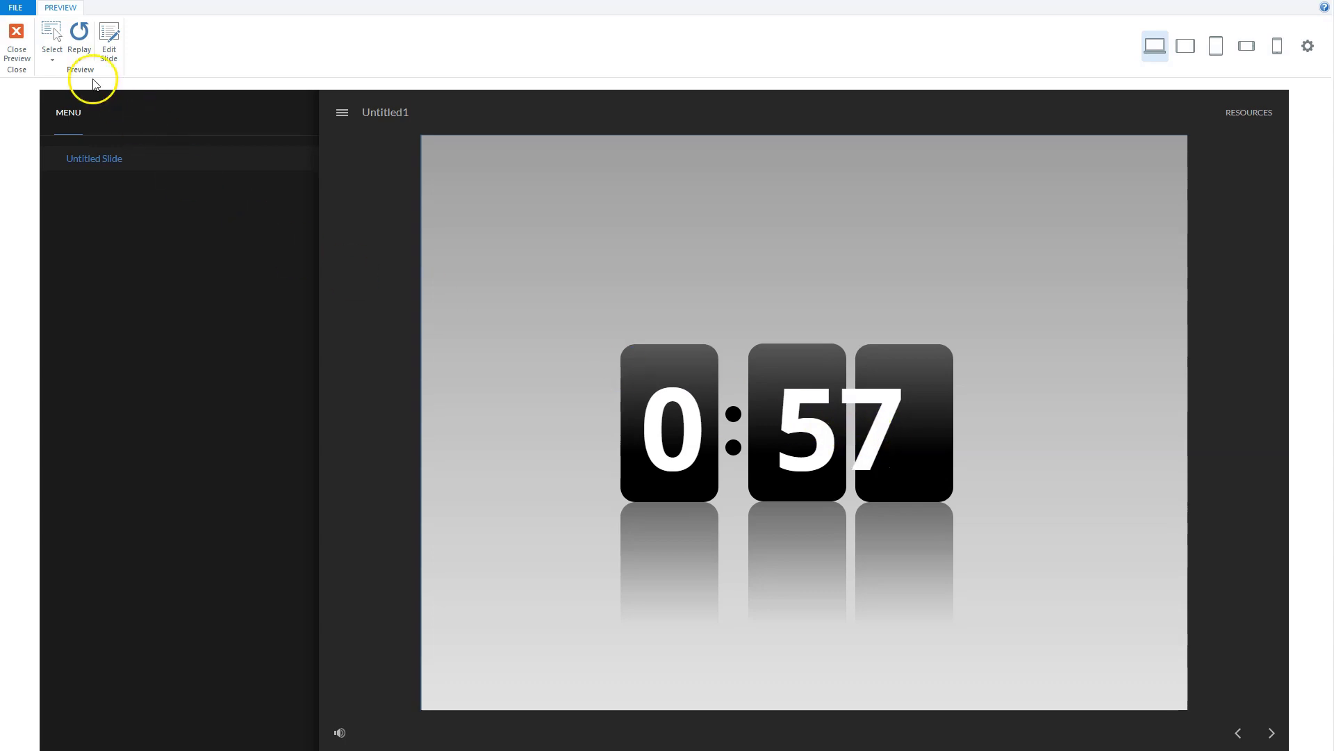
{"action": "left_click", "coordinate": [16, 39]}
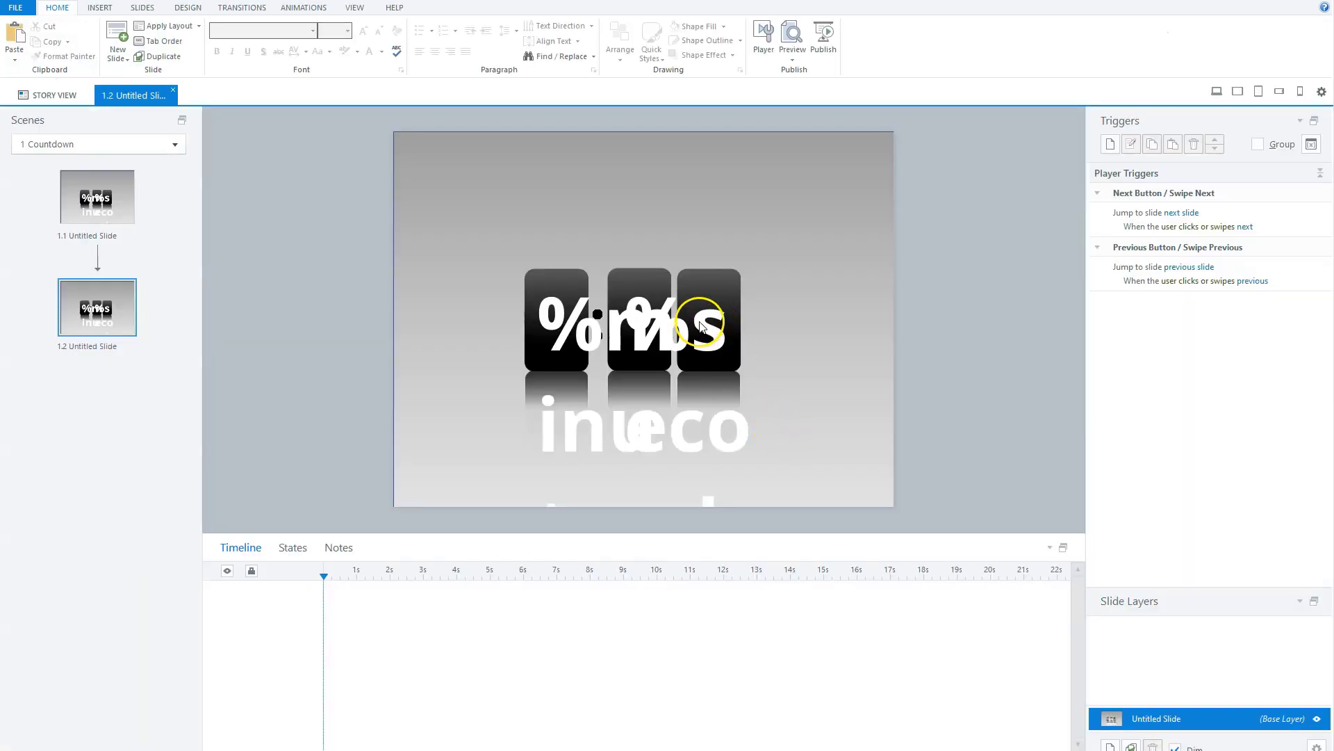
{"action": "left_click", "coordinate": [355, 8]}
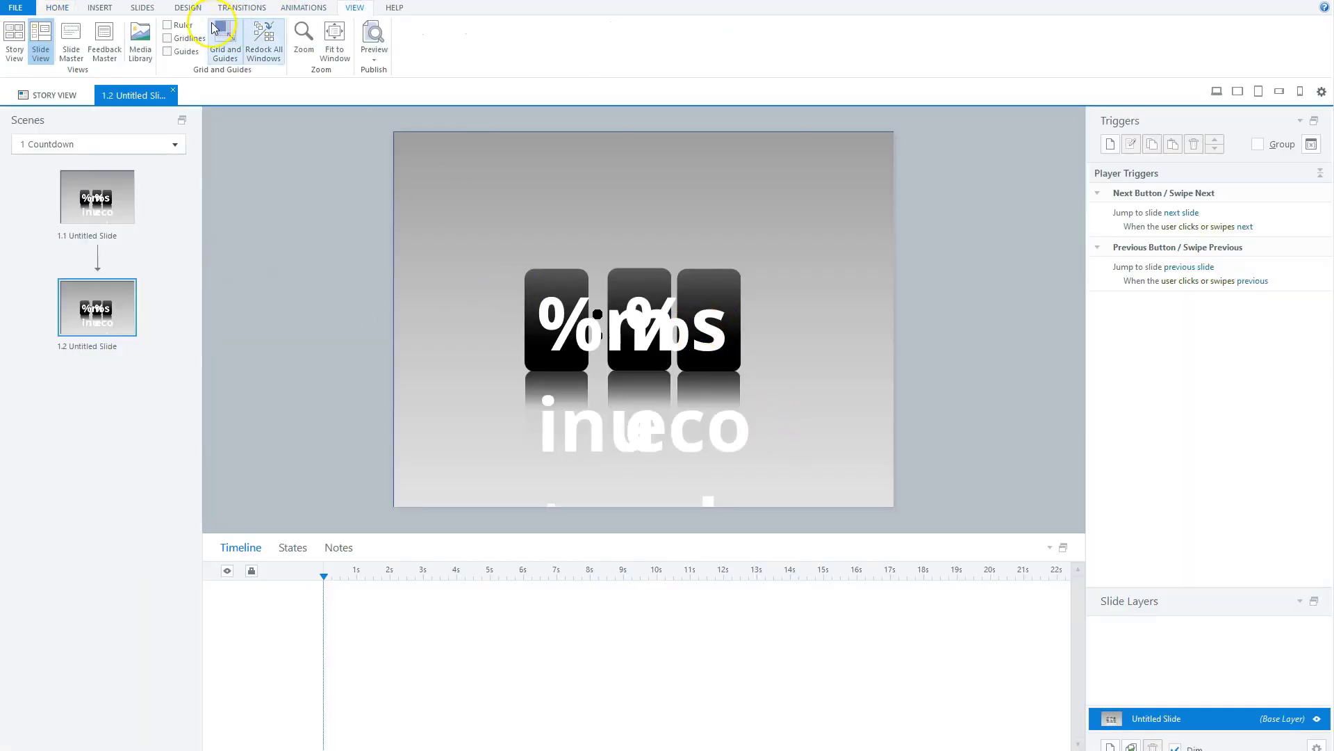
{"action": "left_click", "coordinate": [69, 40]}
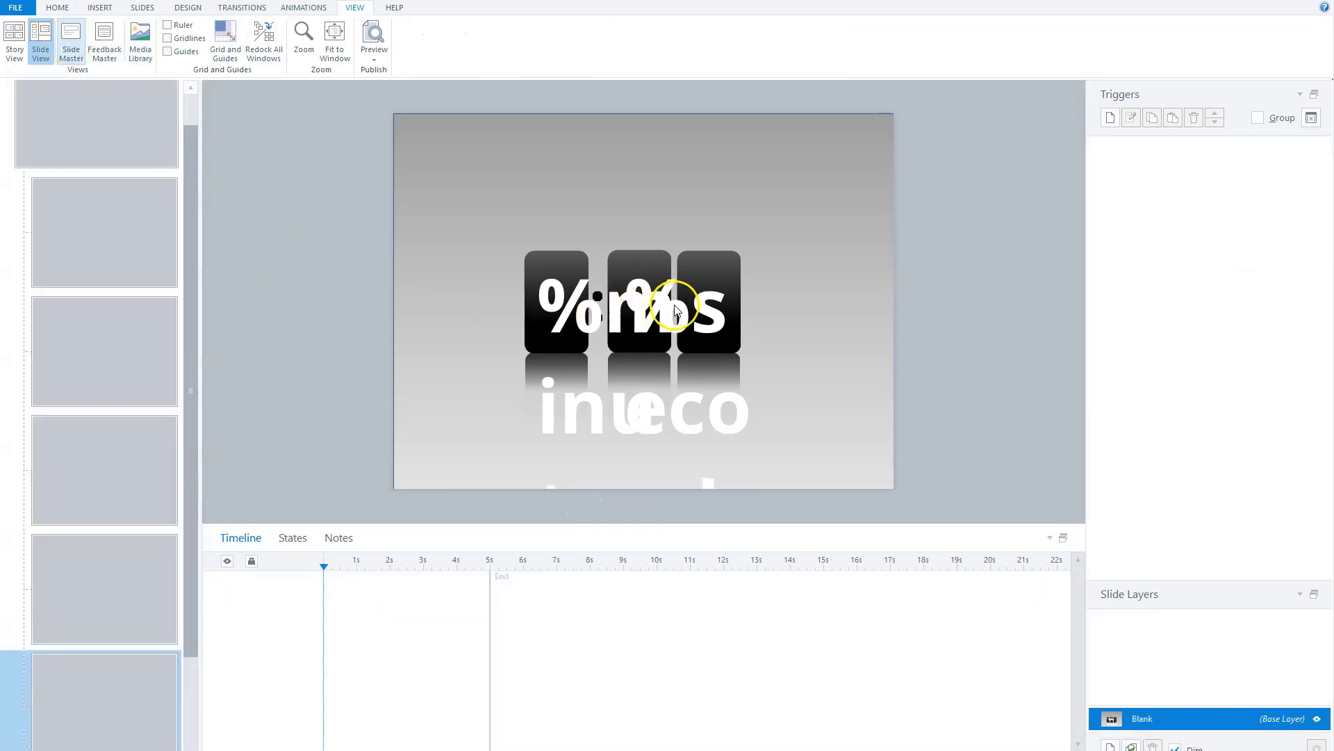
{"action": "left_click", "coordinate": [169, 119]}
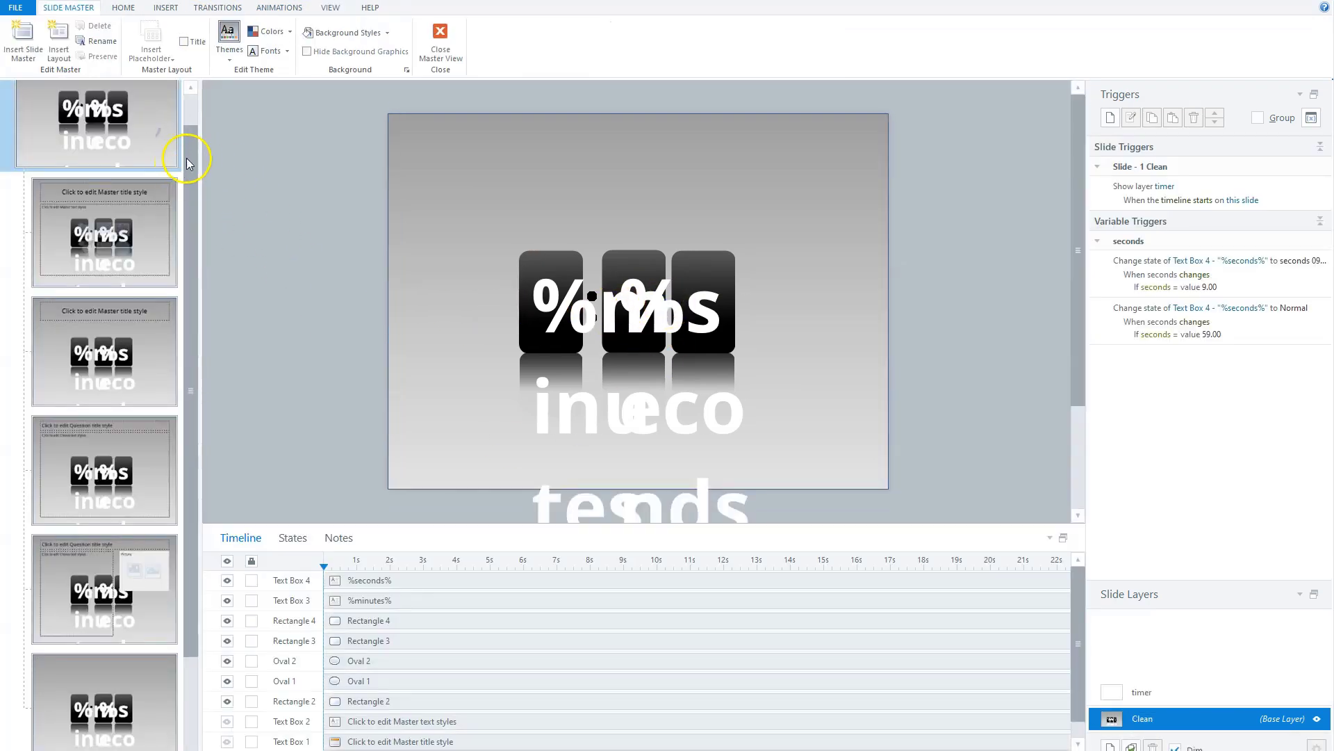
{"action": "left_click", "coordinate": [710, 272]}
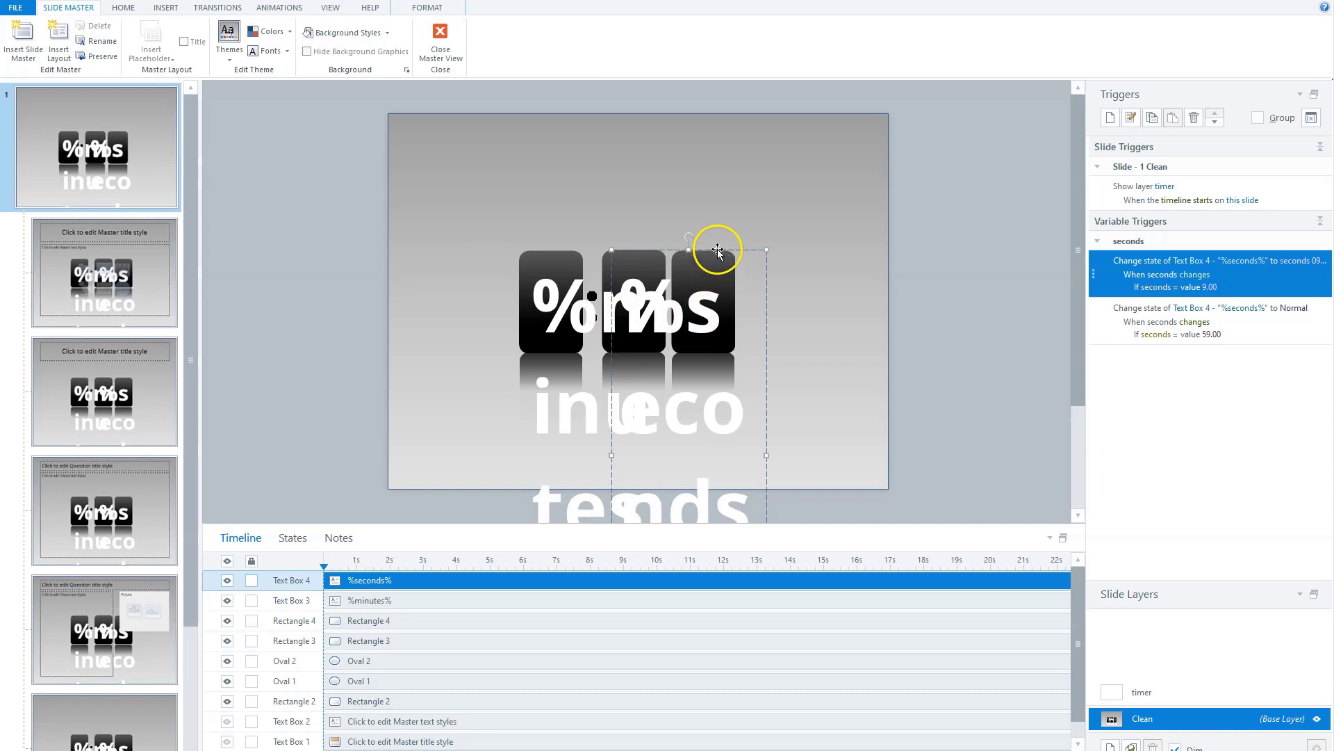
Set the character spacing of the %seconds% text box to Expanded by 30 pt
{"action": "left_click", "coordinate": [124, 8]}
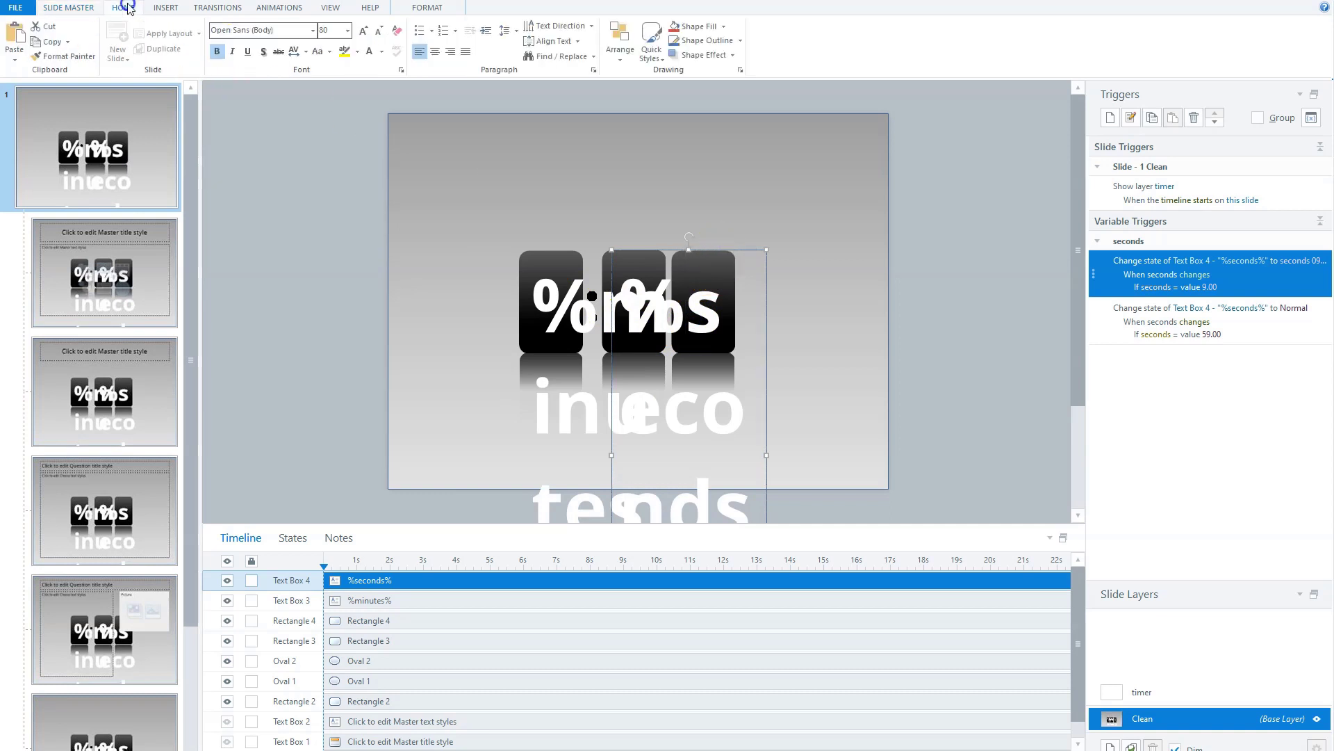
{"action": "left_click", "coordinate": [304, 57]}
{"action": "left_click", "coordinate": [268, 145]}
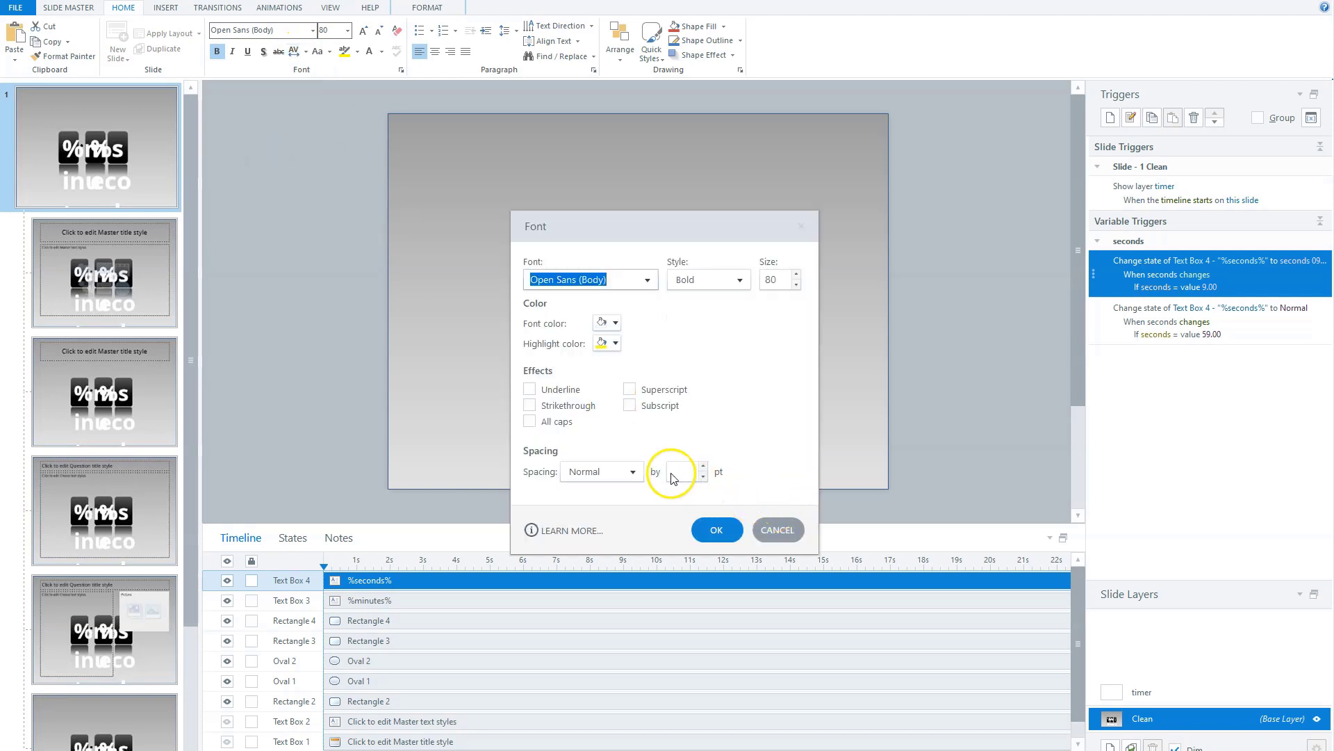
{"action": "left_click", "coordinate": [673, 475]}
{"action": "left_click", "coordinate": [633, 471]}
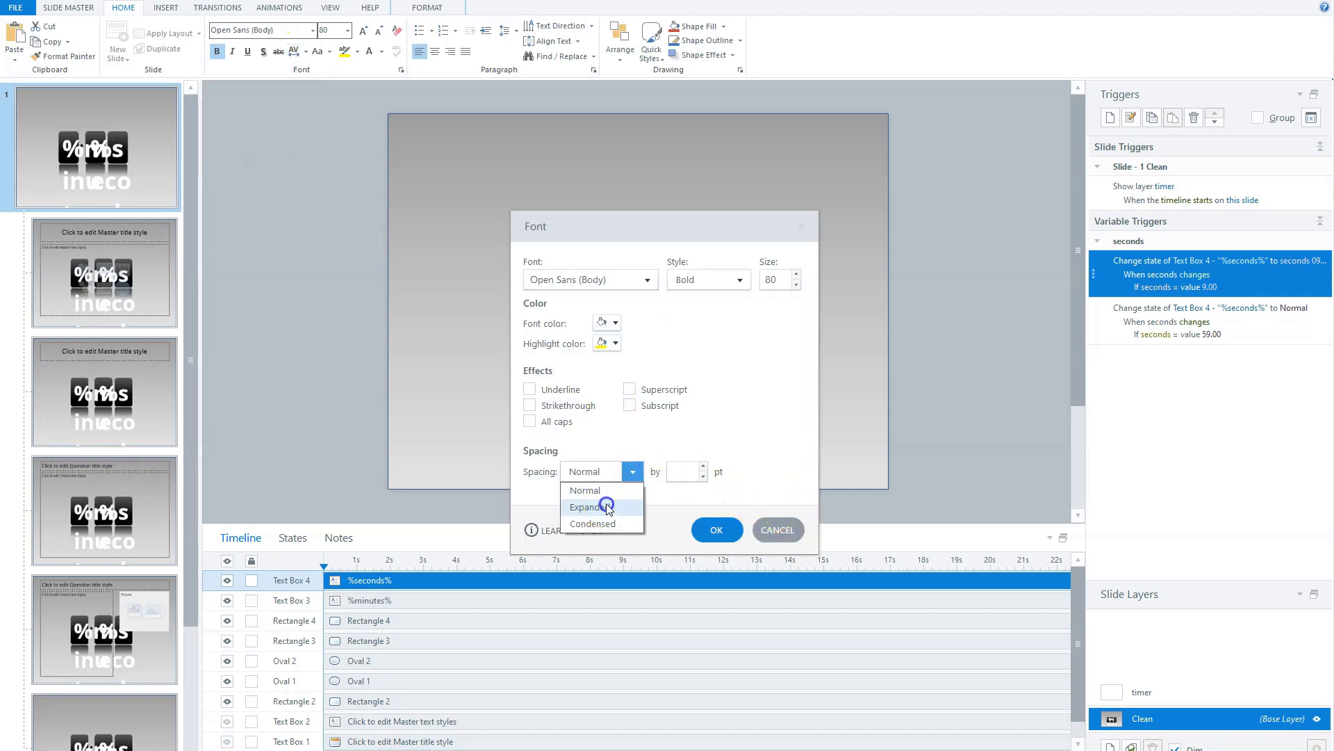
{"action": "left_click", "coordinate": [607, 506]}
{"action": "left_click", "coordinate": [632, 472]}
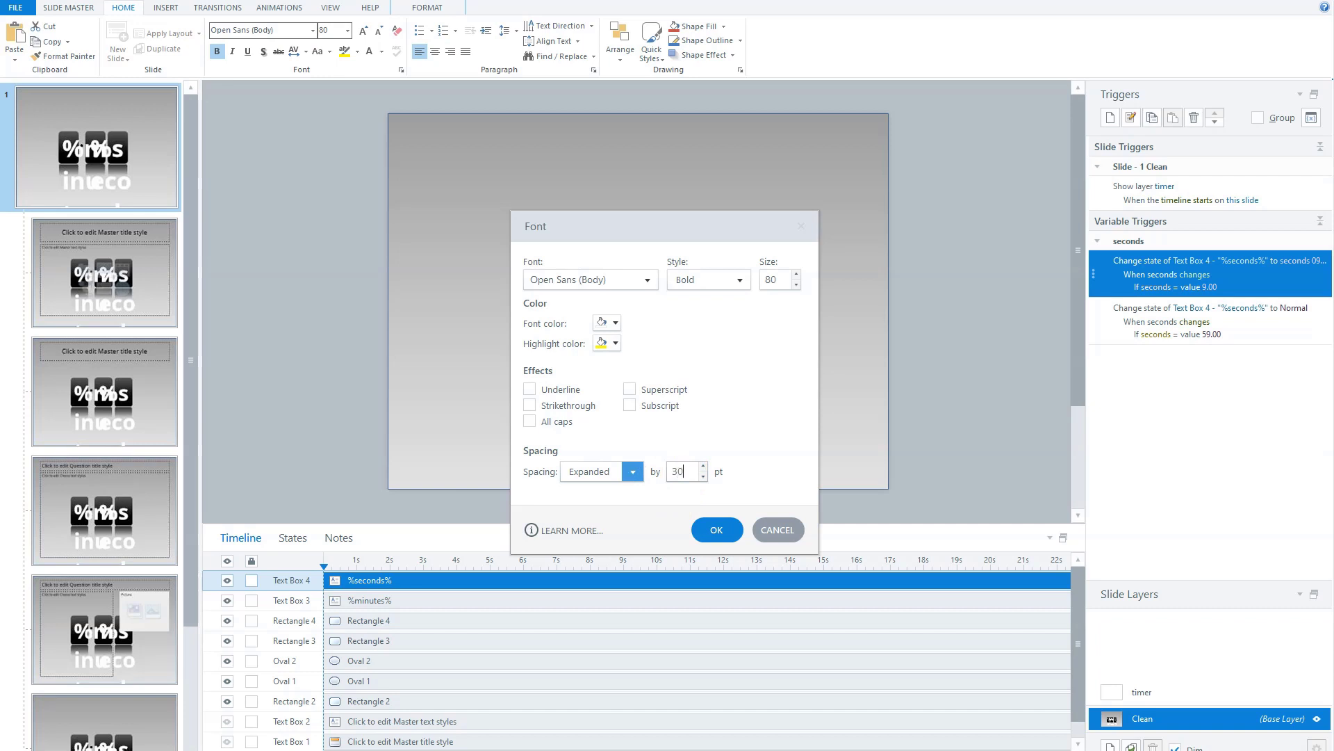
{"action": "left_click", "coordinate": [716, 530]}
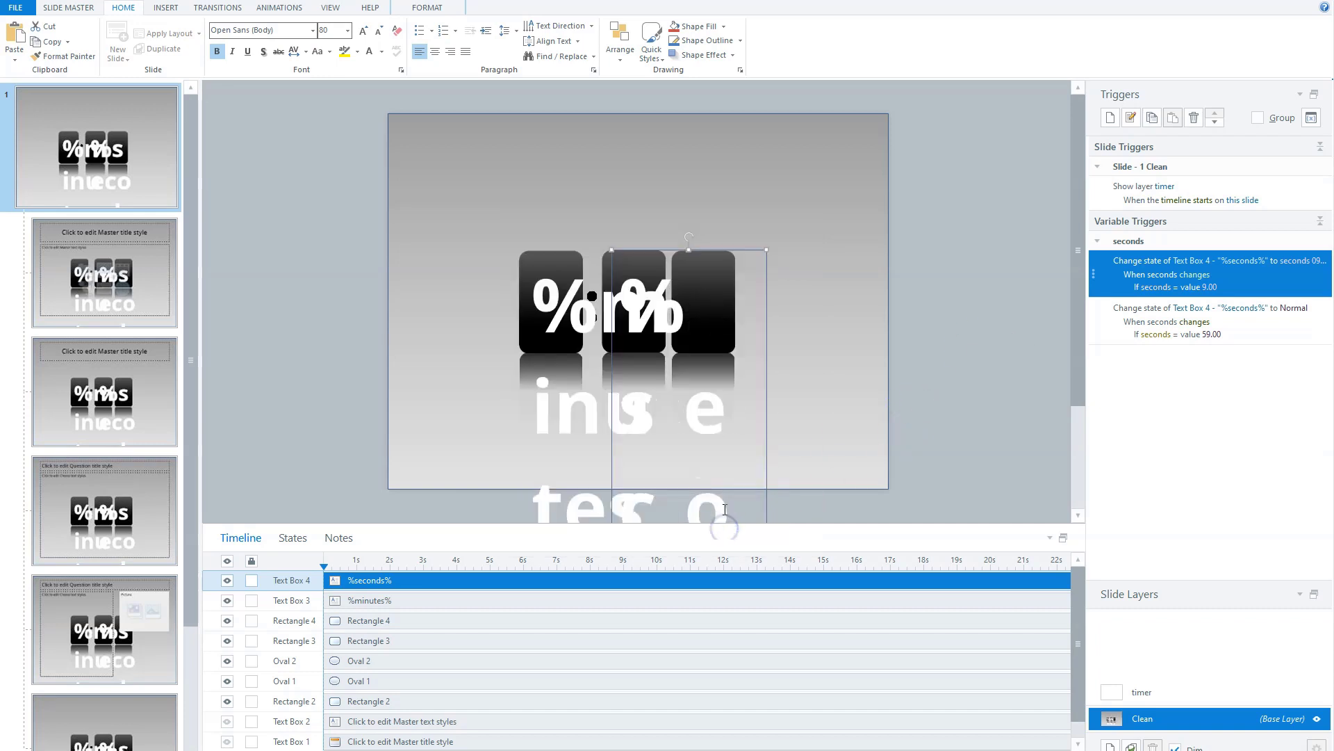
Close the slide master view and preview the slide to check the spacing of the seconds digits over the cards
{"action": "left_click", "coordinate": [53, 8]}
{"action": "left_click", "coordinate": [439, 40]}
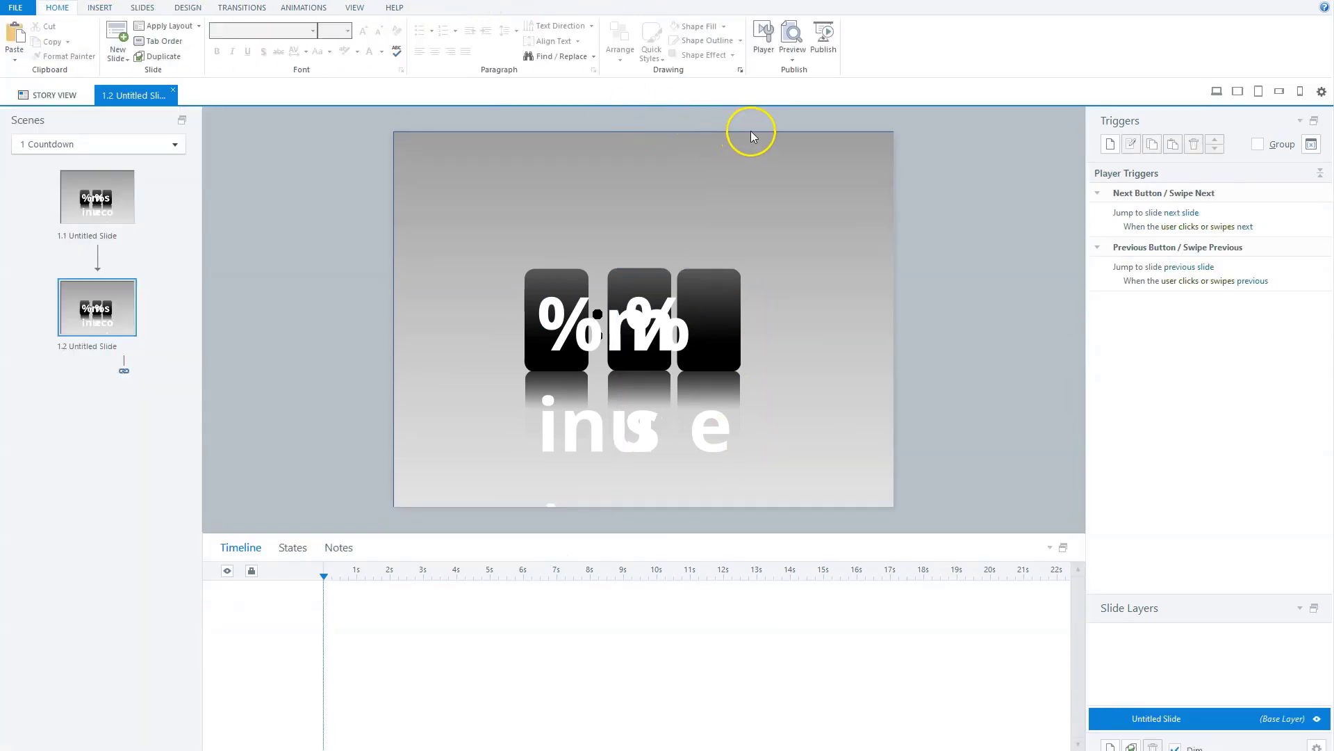
{"action": "left_click", "coordinate": [792, 58]}
{"action": "left_click", "coordinate": [777, 82]}
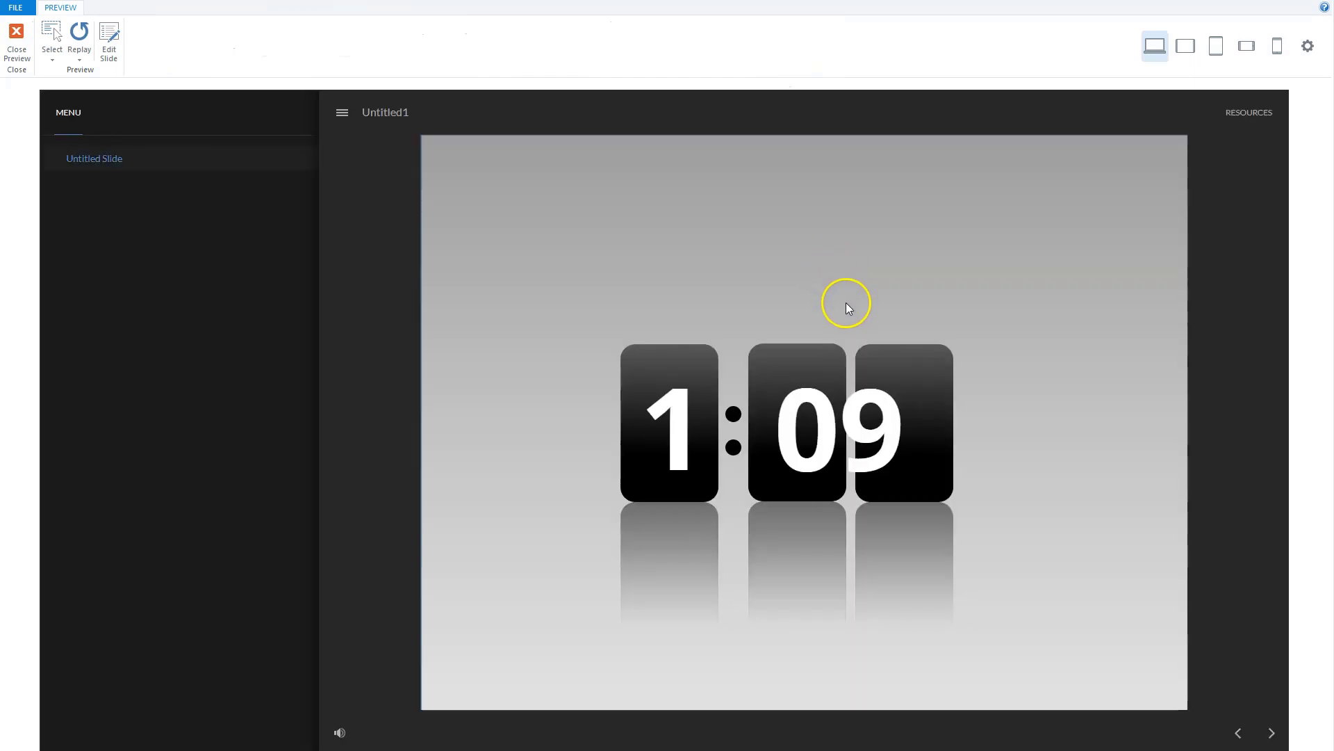
{"action": "left_click", "coordinate": [23, 49]}
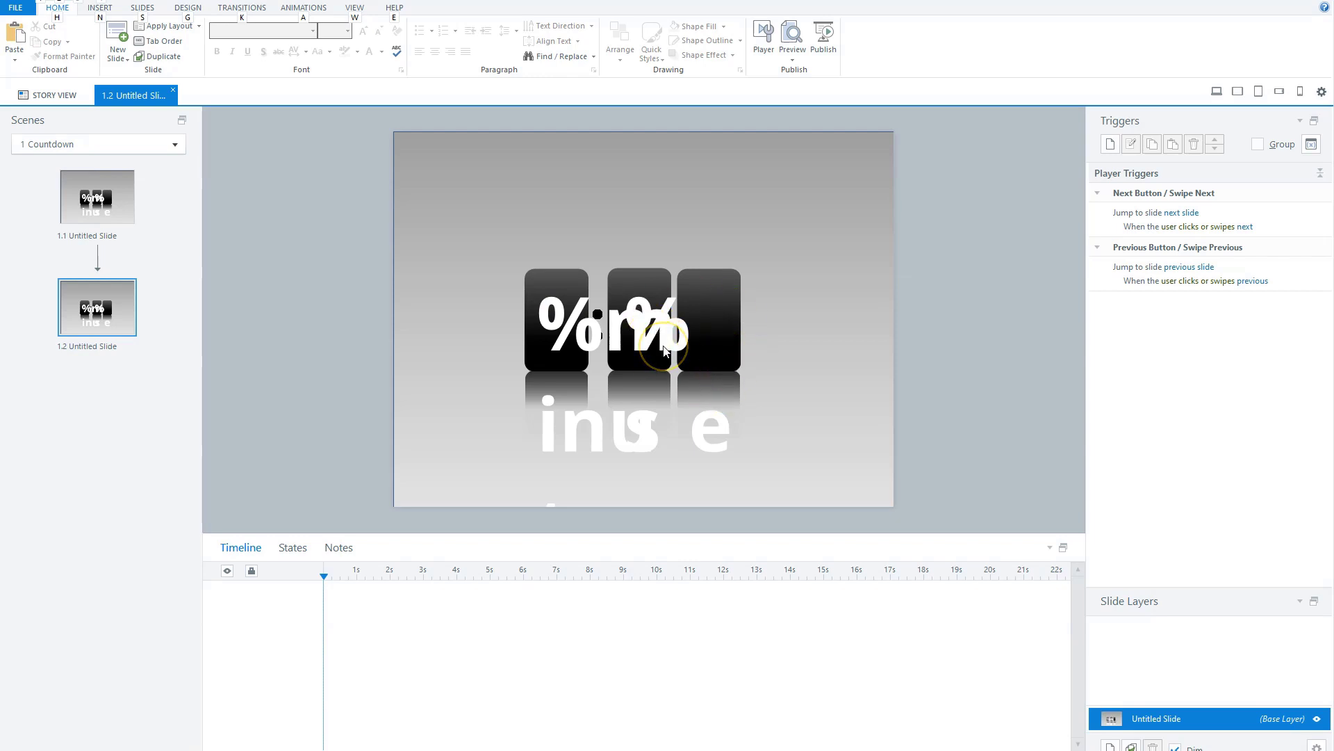
Open the leading-zero state of the %seconds% text box on the top-level slide master for editing
{"action": "left_click", "coordinate": [355, 8]}
{"action": "left_click", "coordinate": [71, 43]}
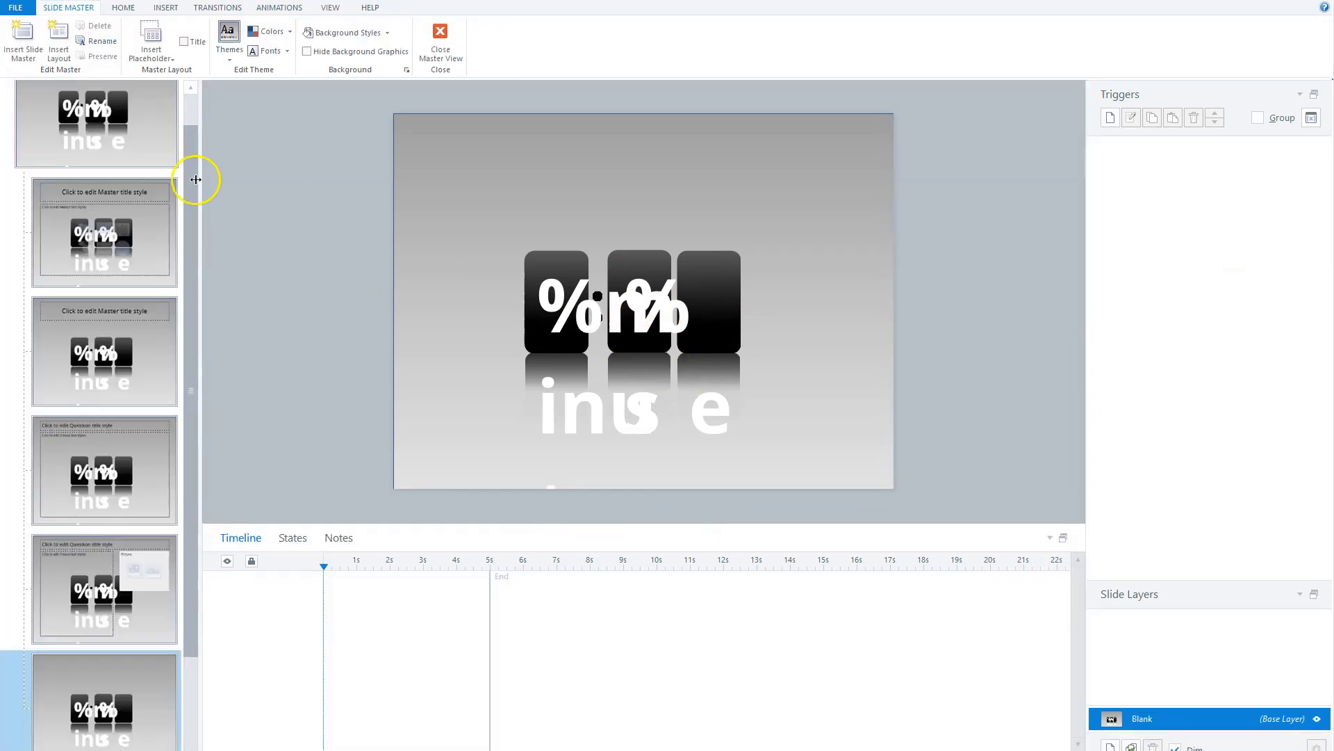
{"action": "left_click_drag", "start_coordinate": [196, 180], "coordinate": [190, 149]}
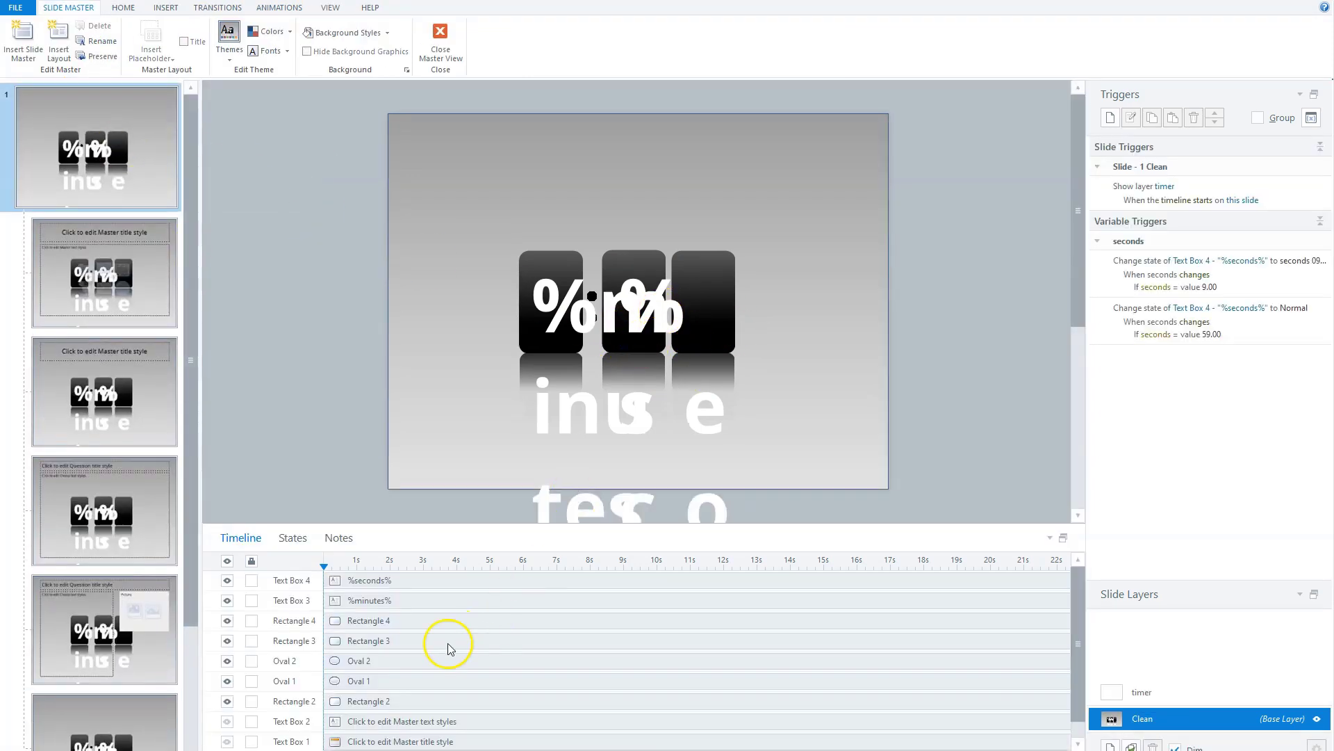
{"action": "left_click", "coordinate": [367, 581]}
{"action": "left_click", "coordinate": [290, 539]}
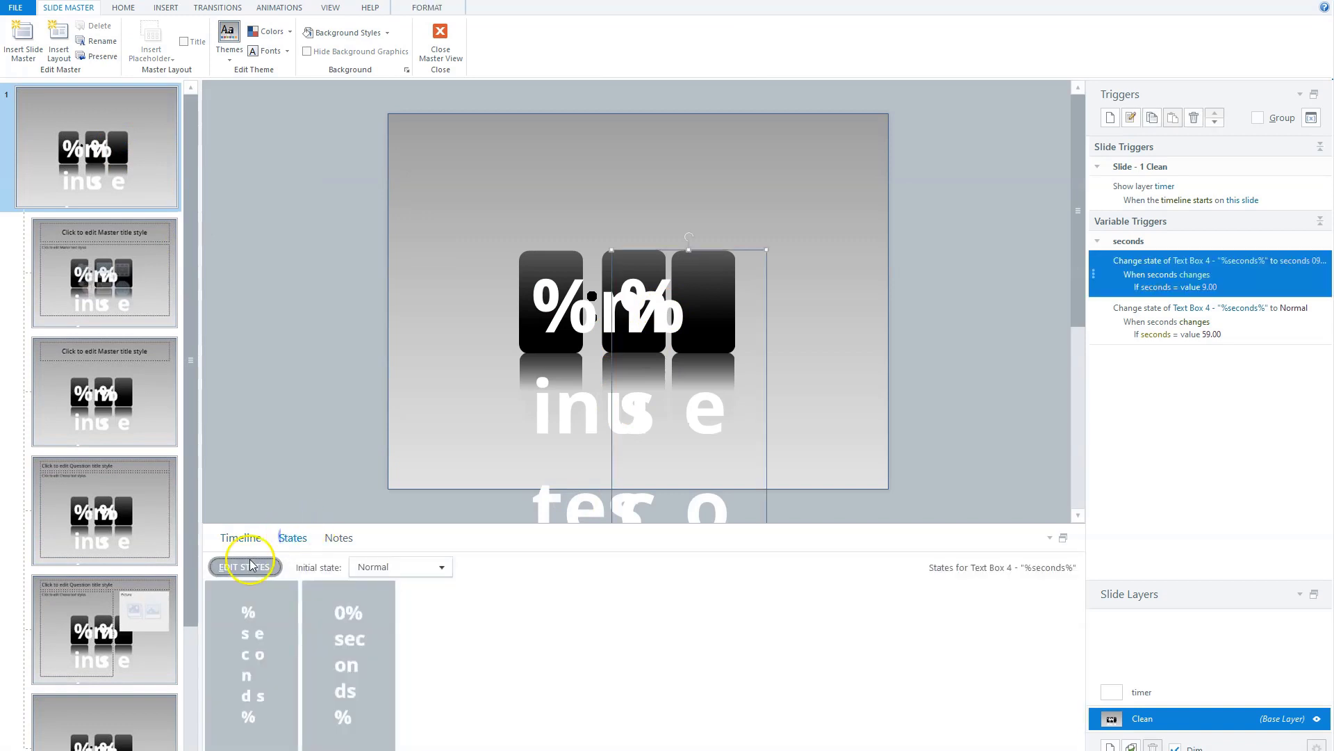
{"action": "left_click", "coordinate": [348, 607]}
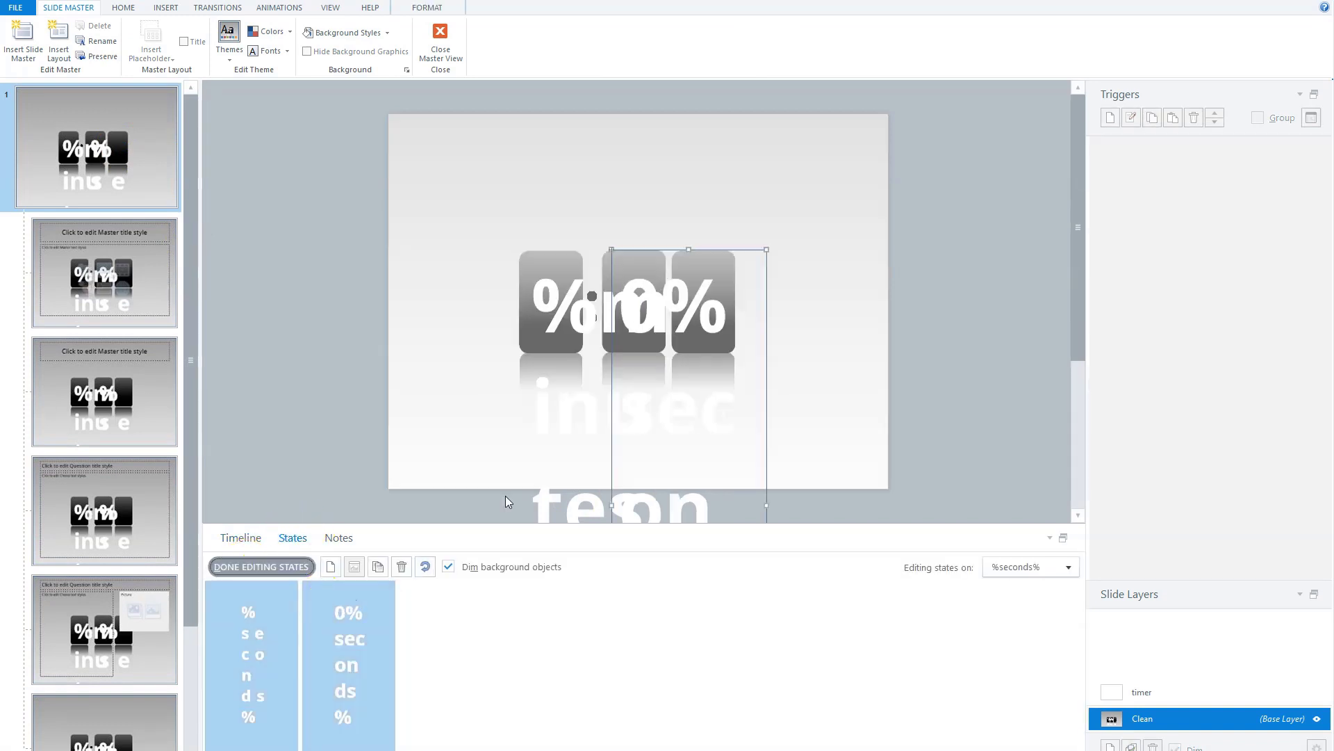
{"action": "left_click", "coordinate": [655, 248]}
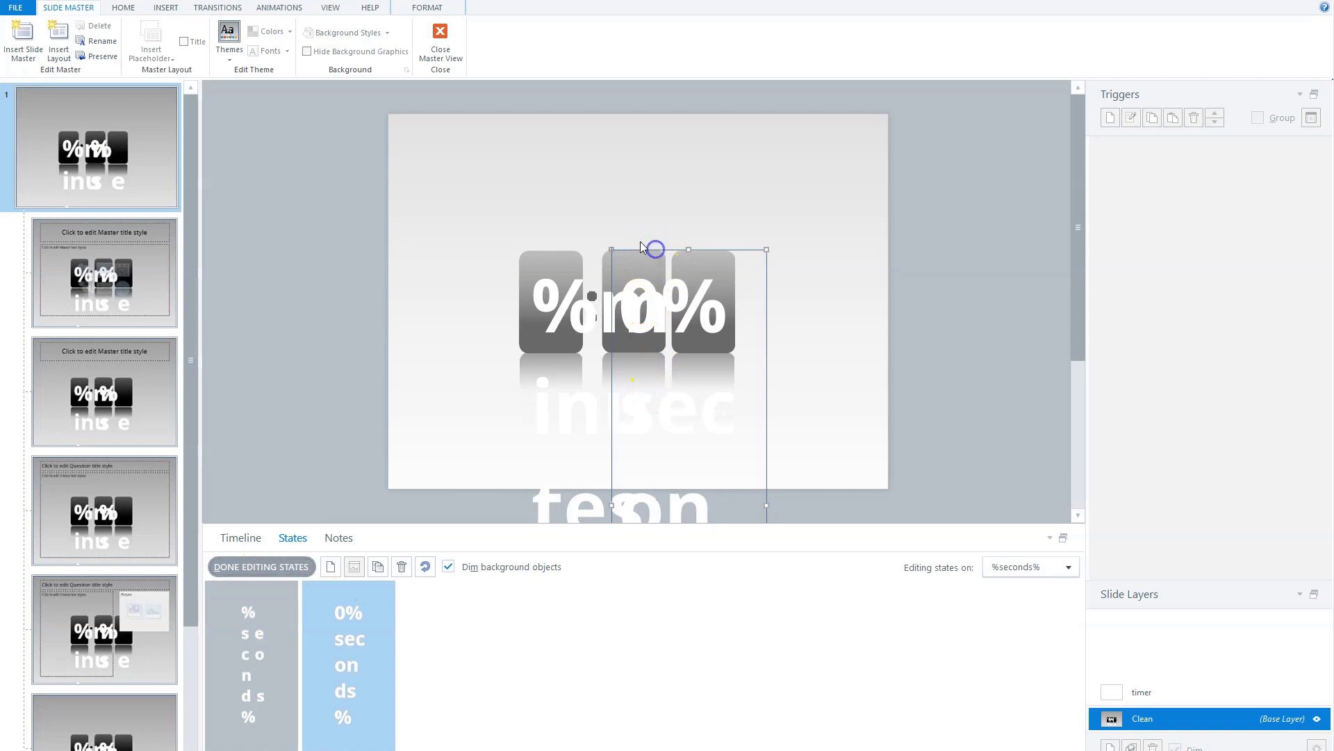
Set the leading-zero state's character spacing to Expanded, then finish editing states and close the slide master view
{"action": "left_click", "coordinate": [123, 9]}
{"action": "left_click", "coordinate": [304, 54]}
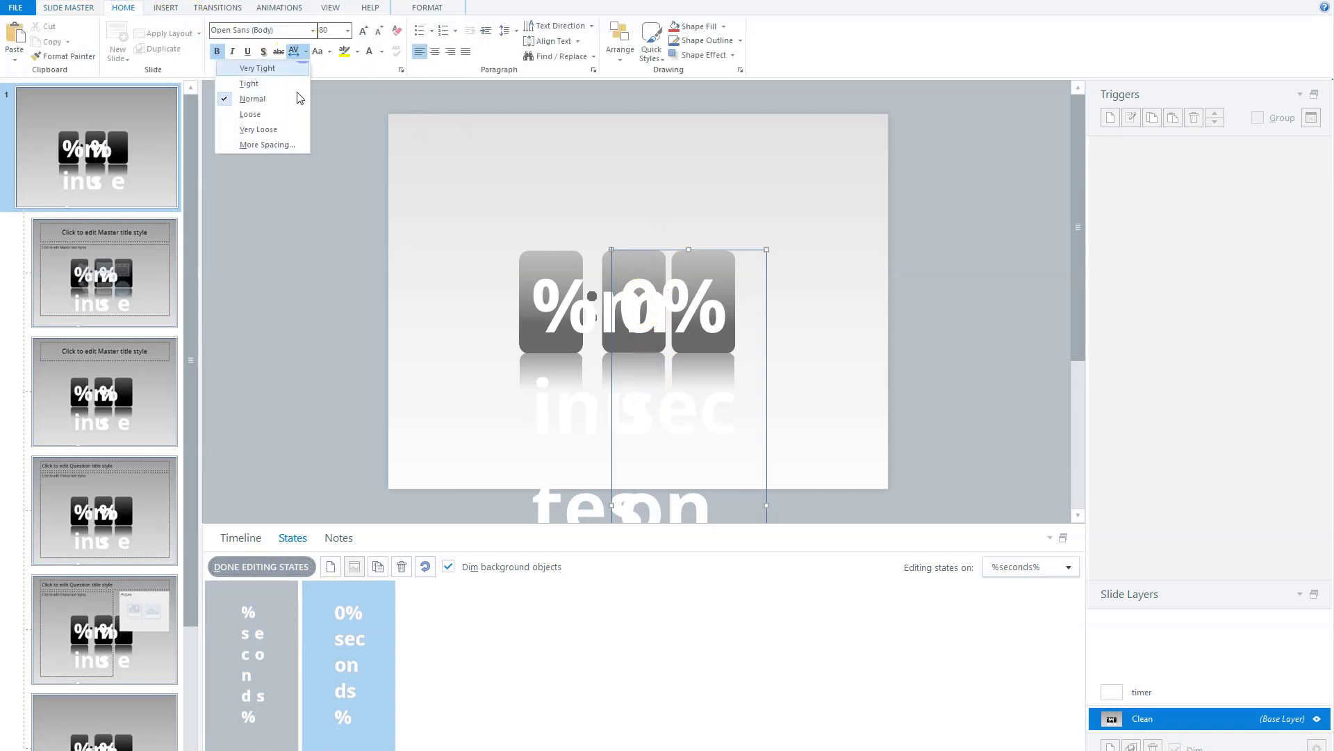
{"action": "left_click", "coordinate": [290, 146]}
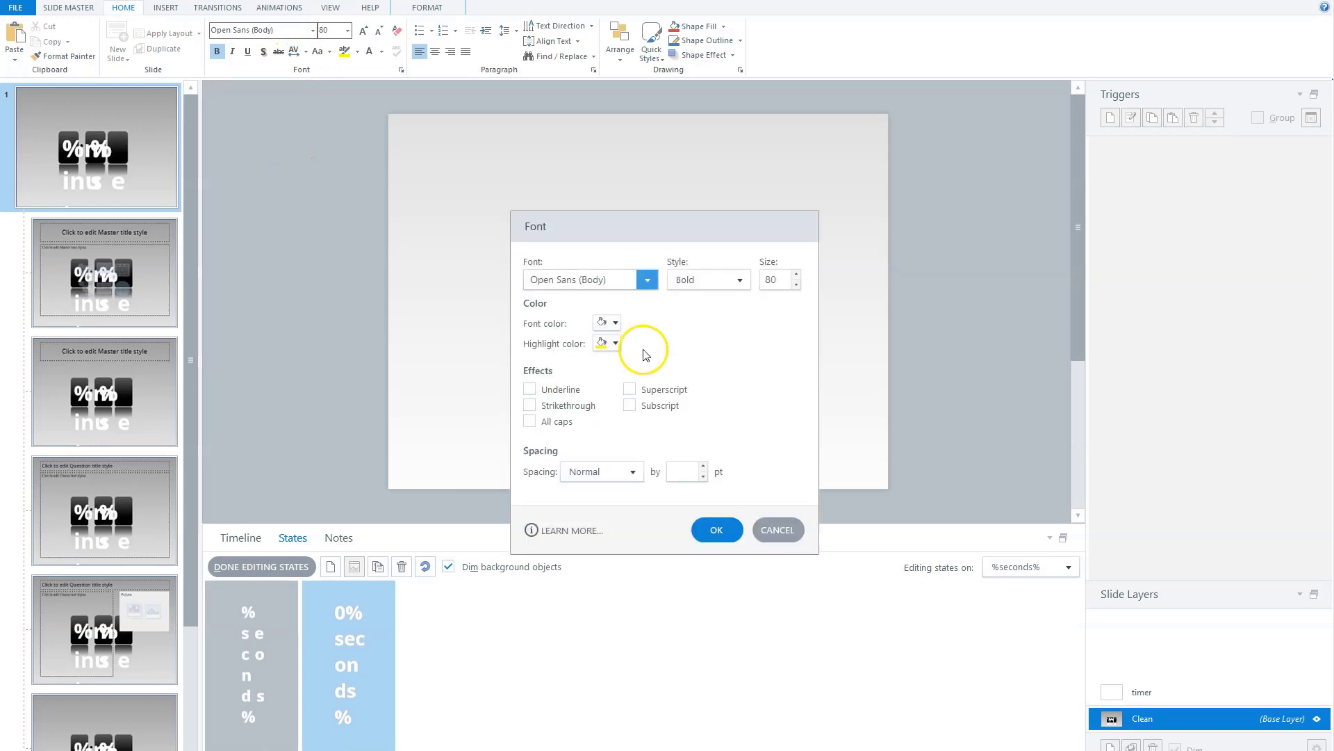
{"action": "left_click", "coordinate": [634, 472]}
{"action": "left_click", "coordinate": [639, 499]}
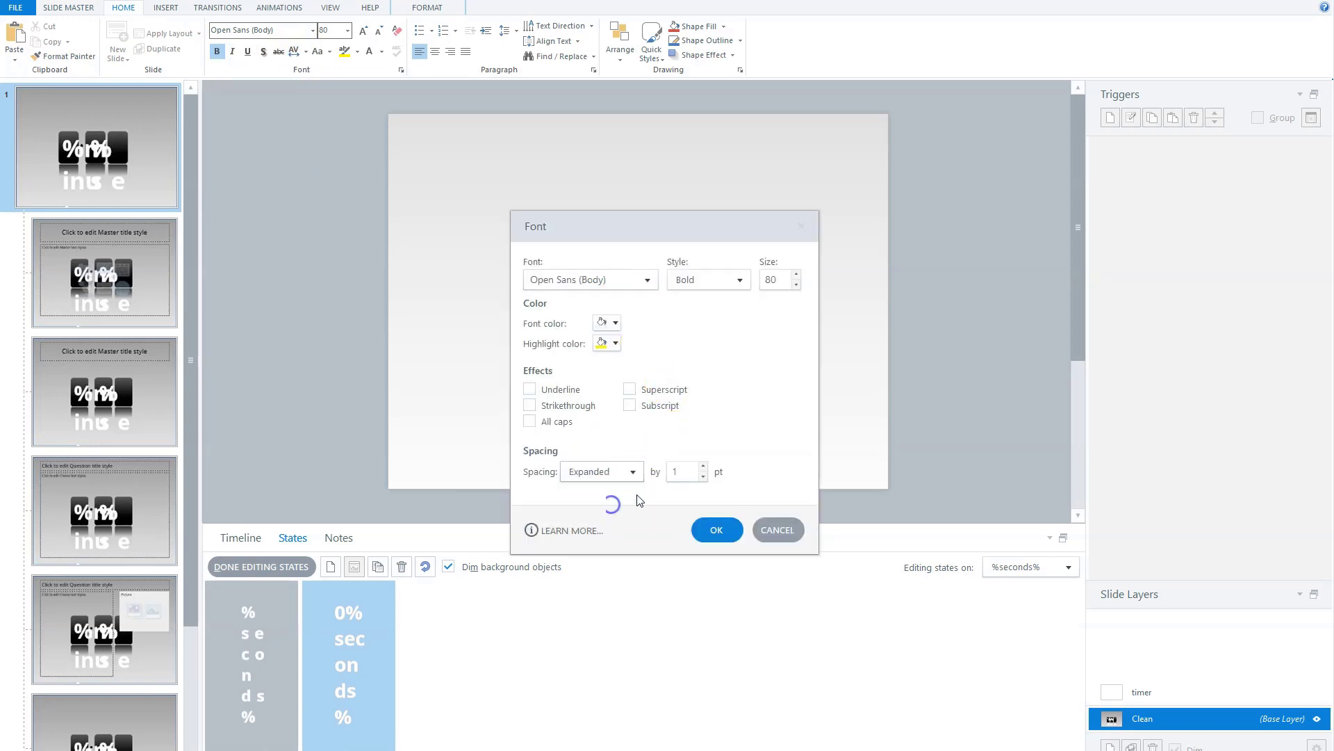
{"action": "left_click", "coordinate": [733, 528]}
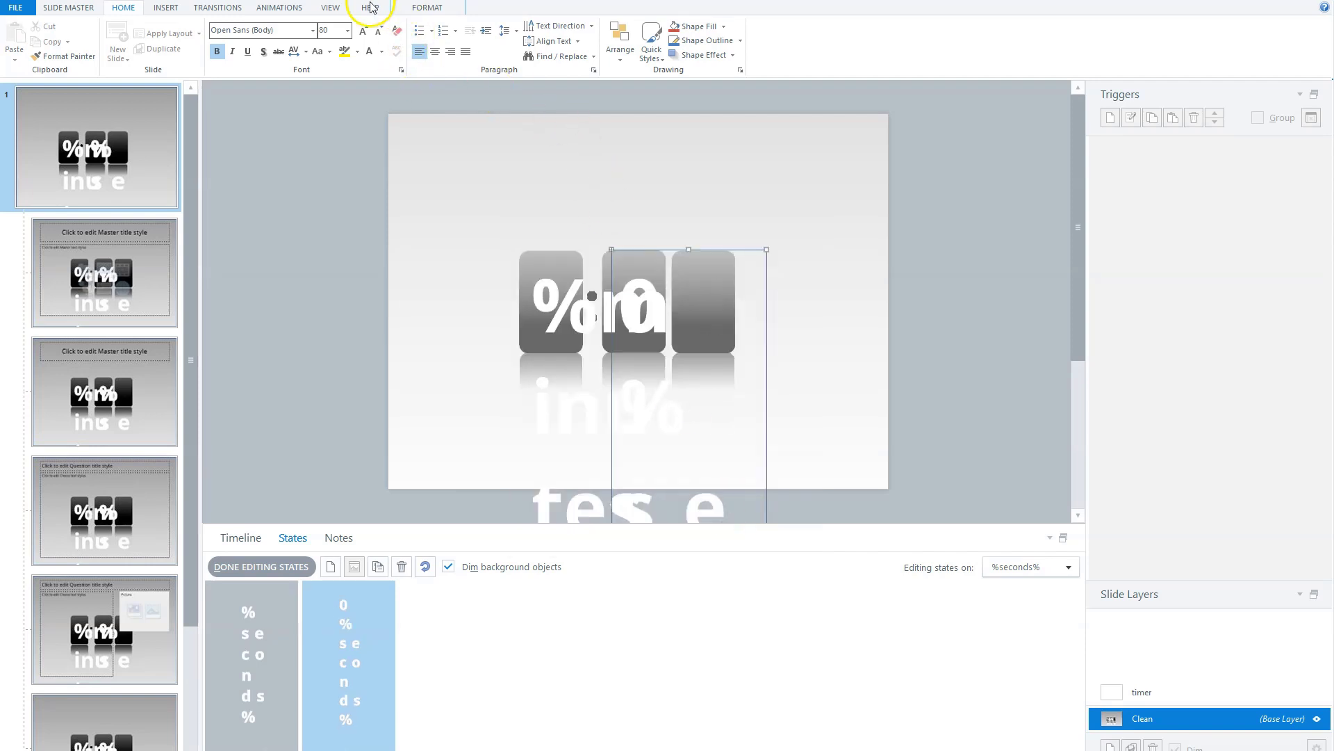
{"action": "left_click", "coordinate": [274, 564]}
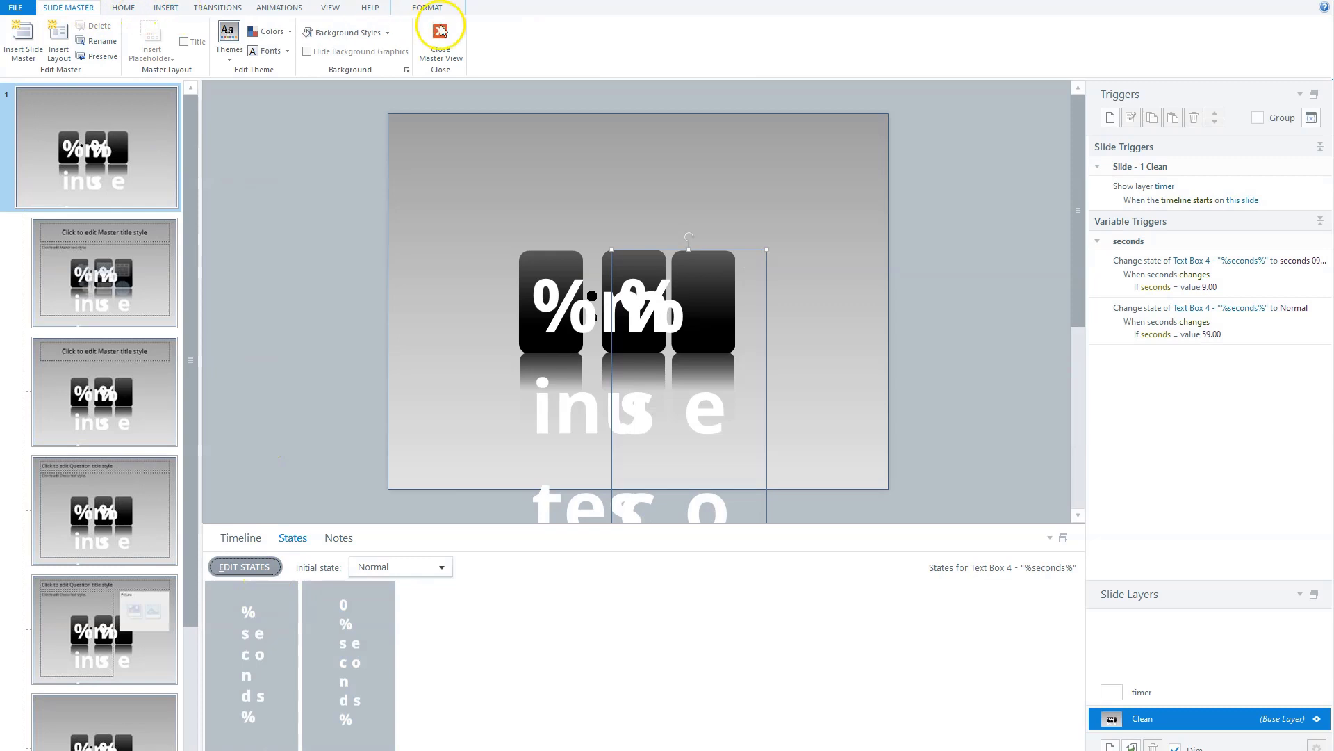
{"action": "left_click", "coordinate": [440, 30]}
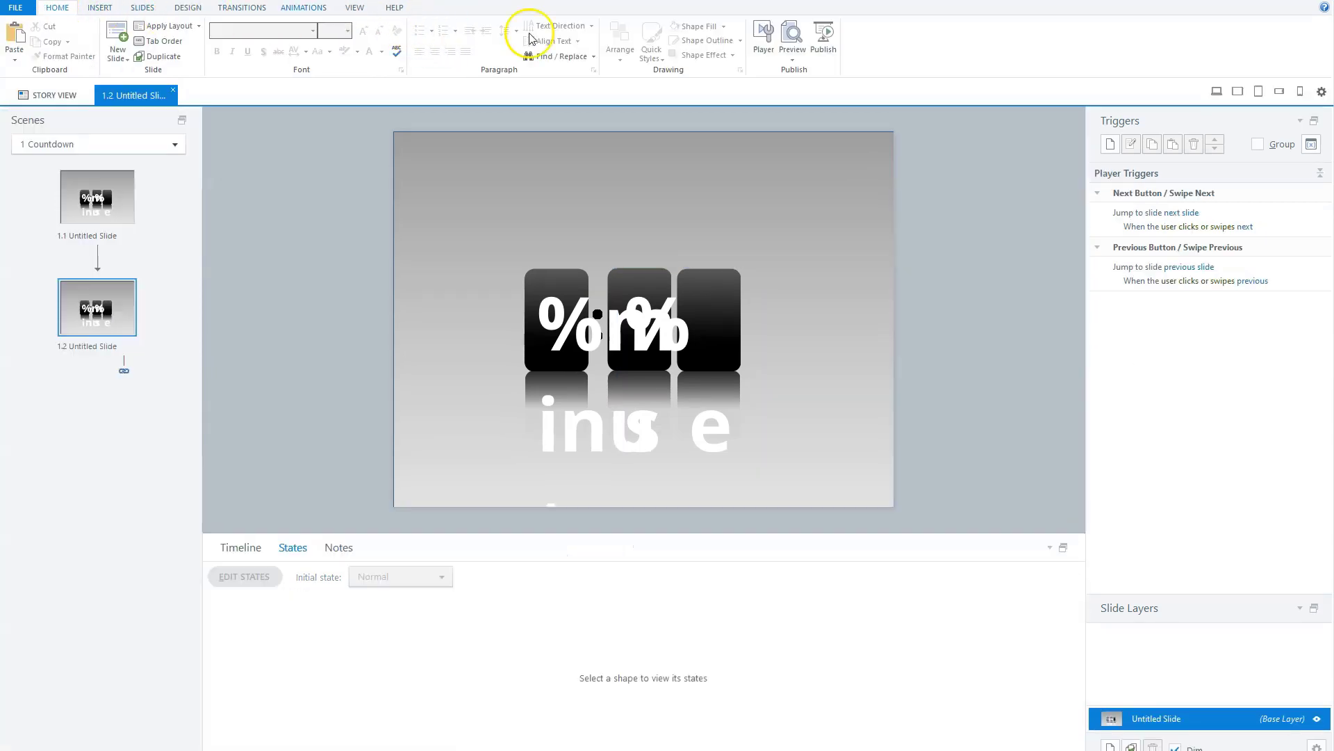